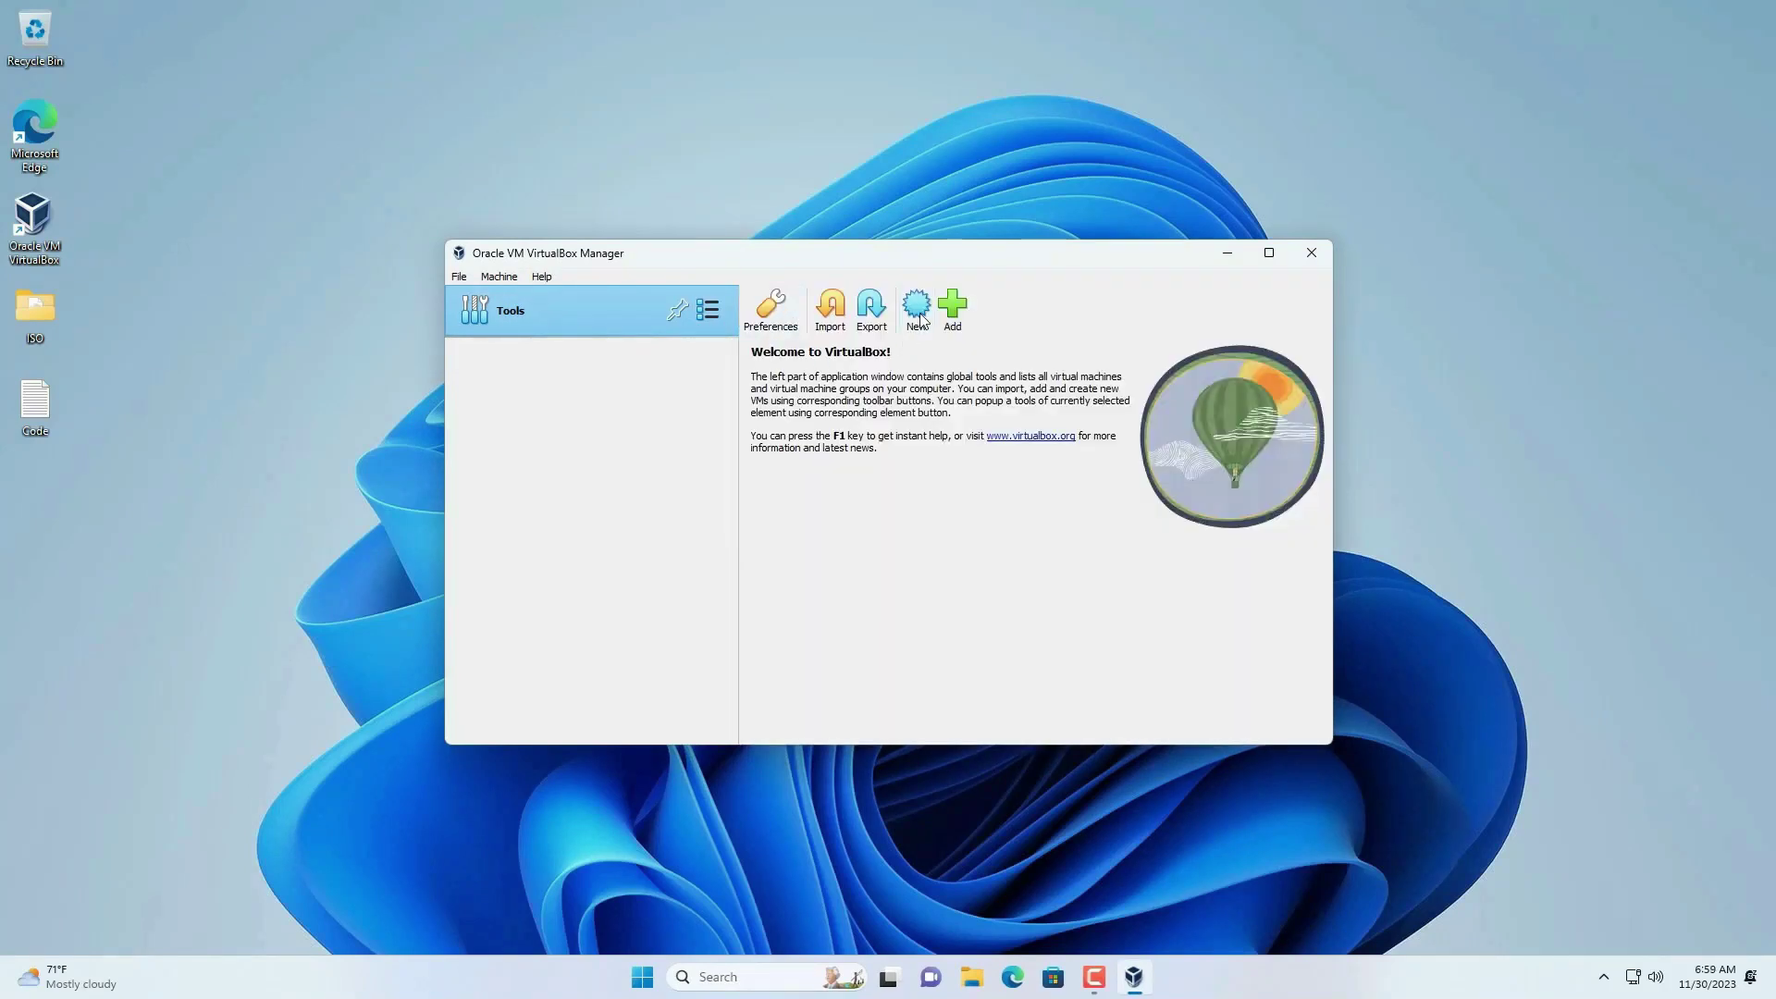
# - Begin a new virtual machine from the VirtualBox Manager toolbar
pyautogui.click(918, 314)
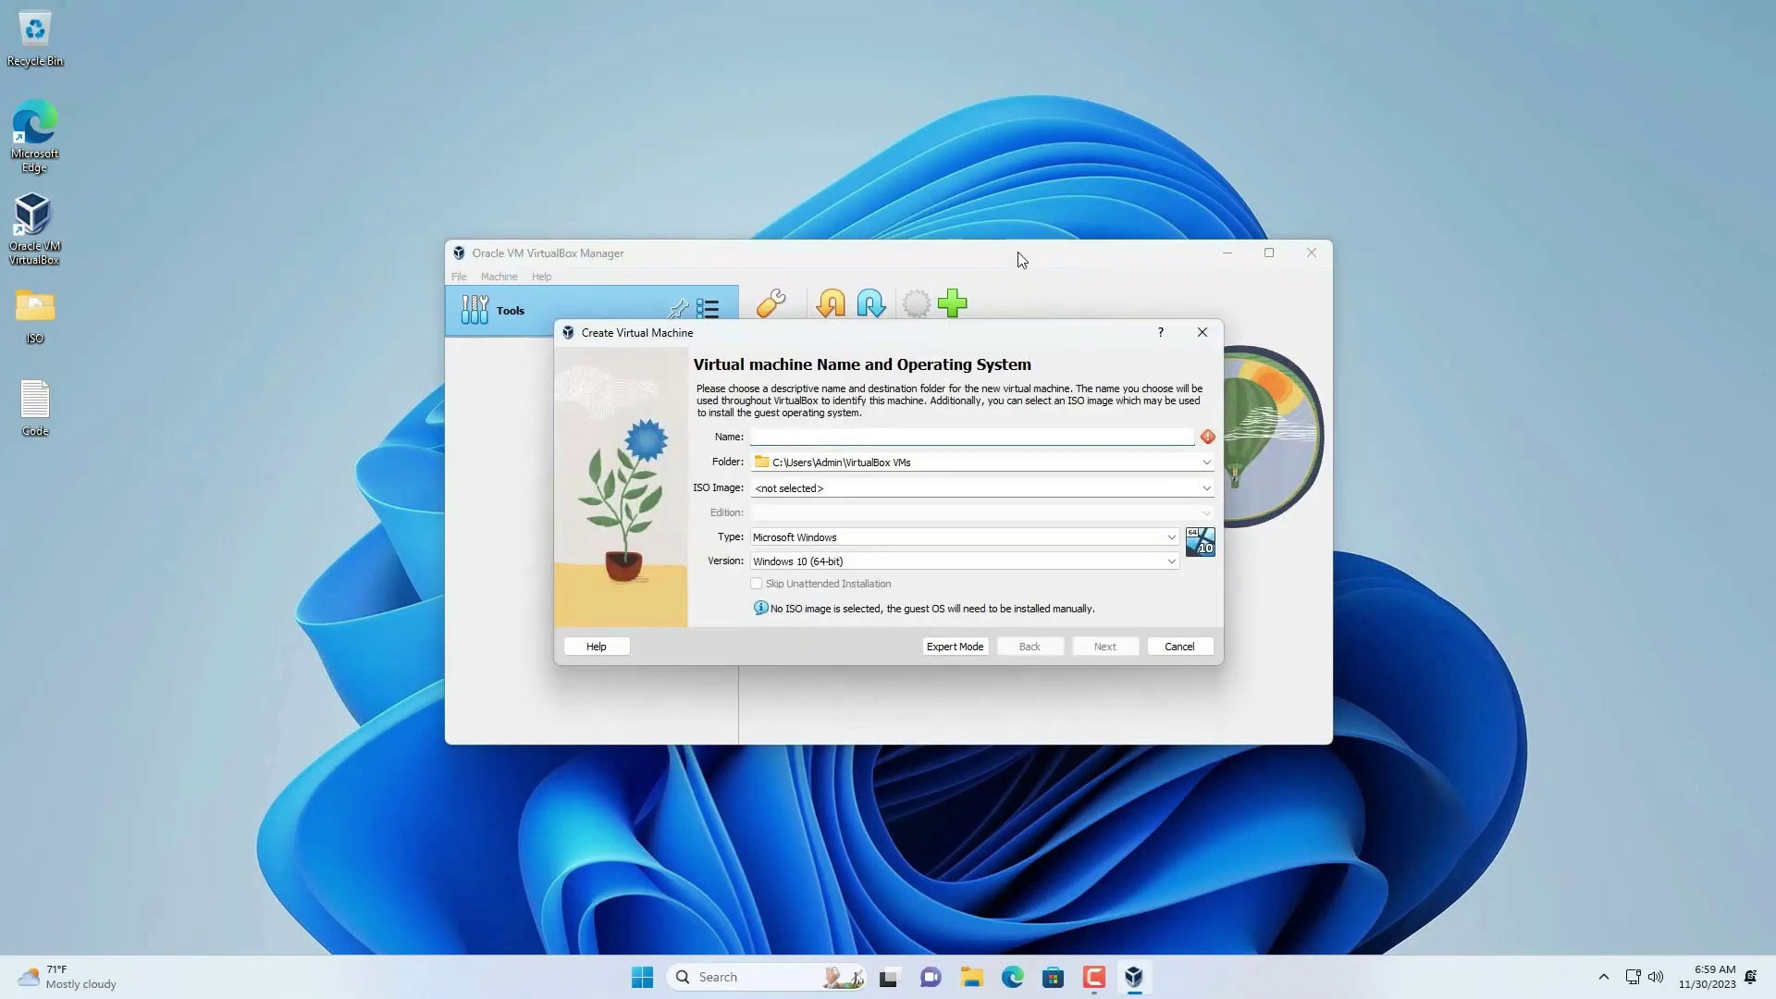
# - Name the machine macOS and attach the macOS ISO image
pyautogui.write('macOS')
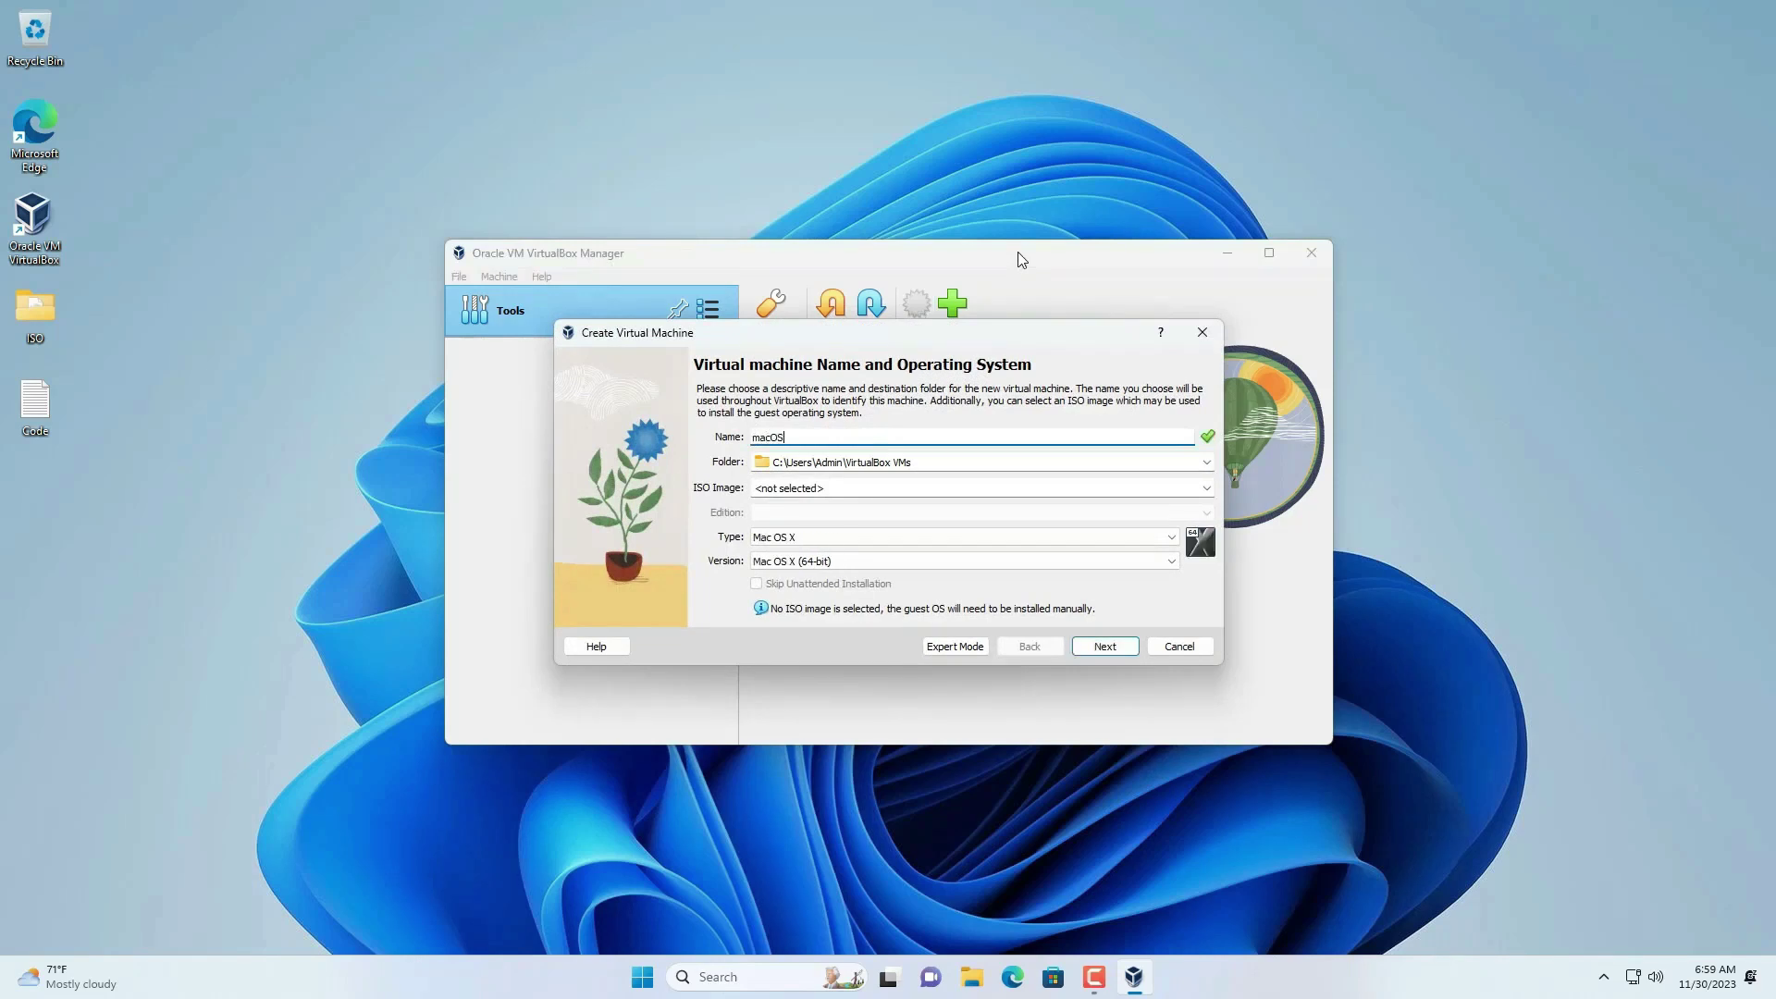
pyautogui.click(1205, 487)
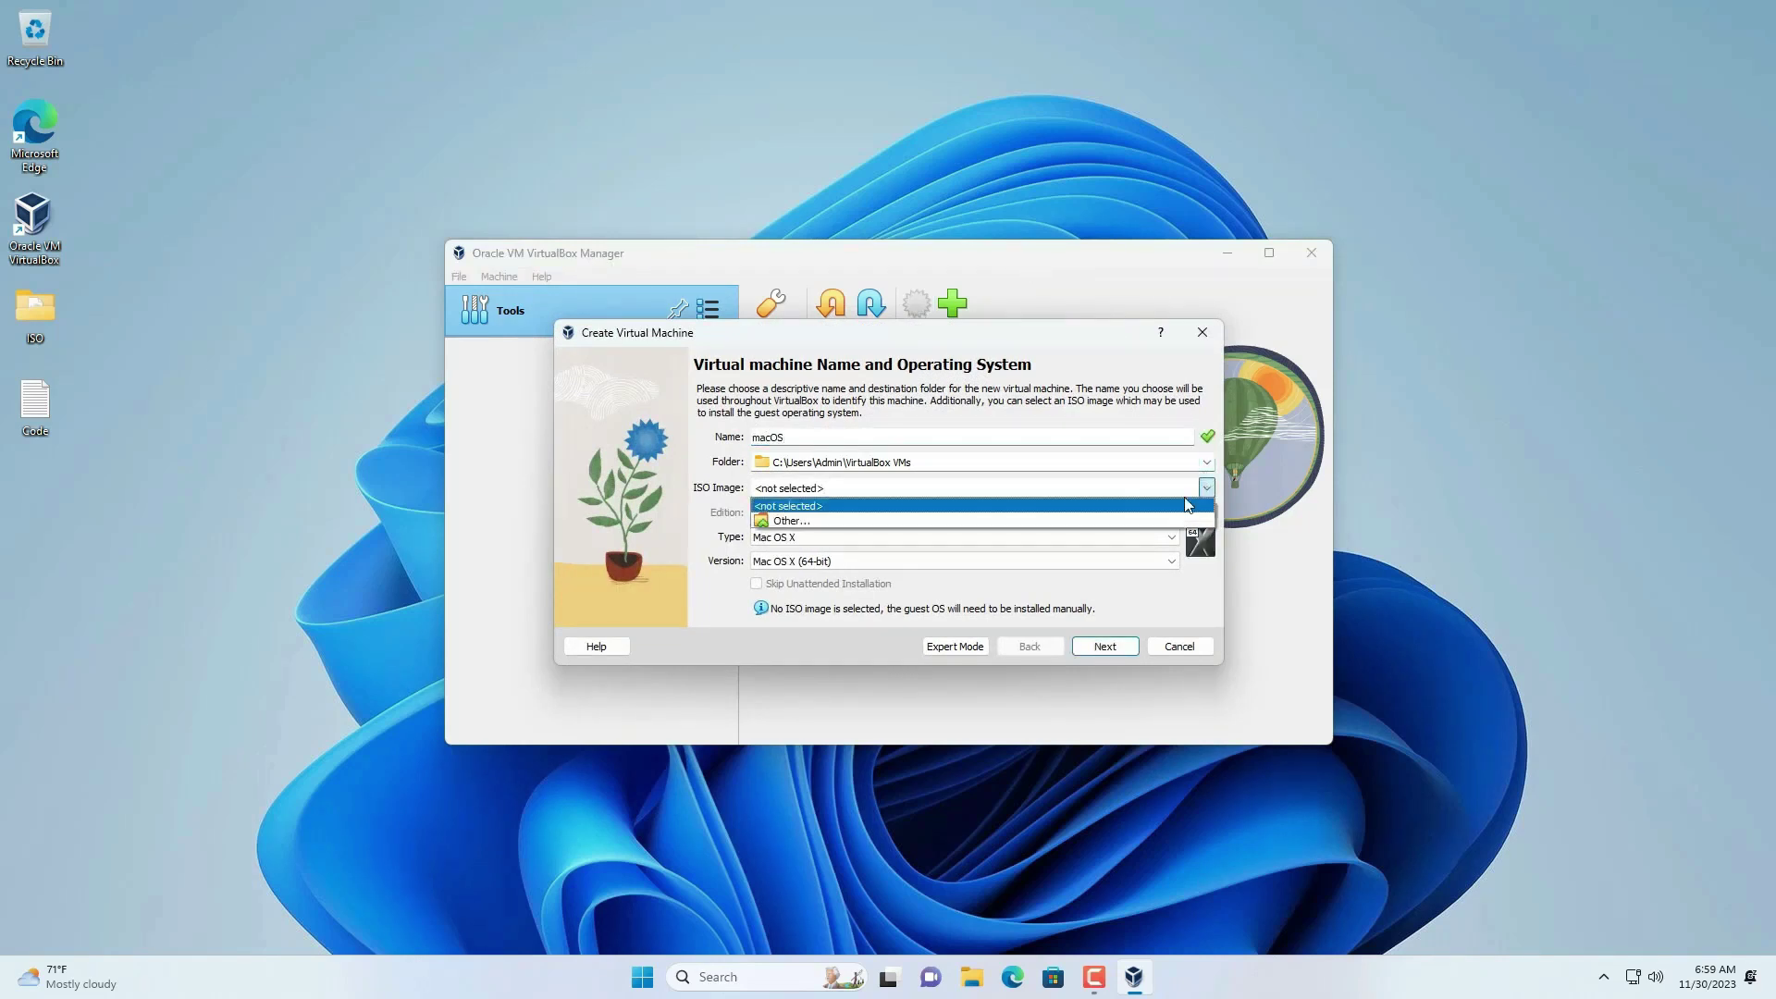
pyautogui.click(1158, 514)
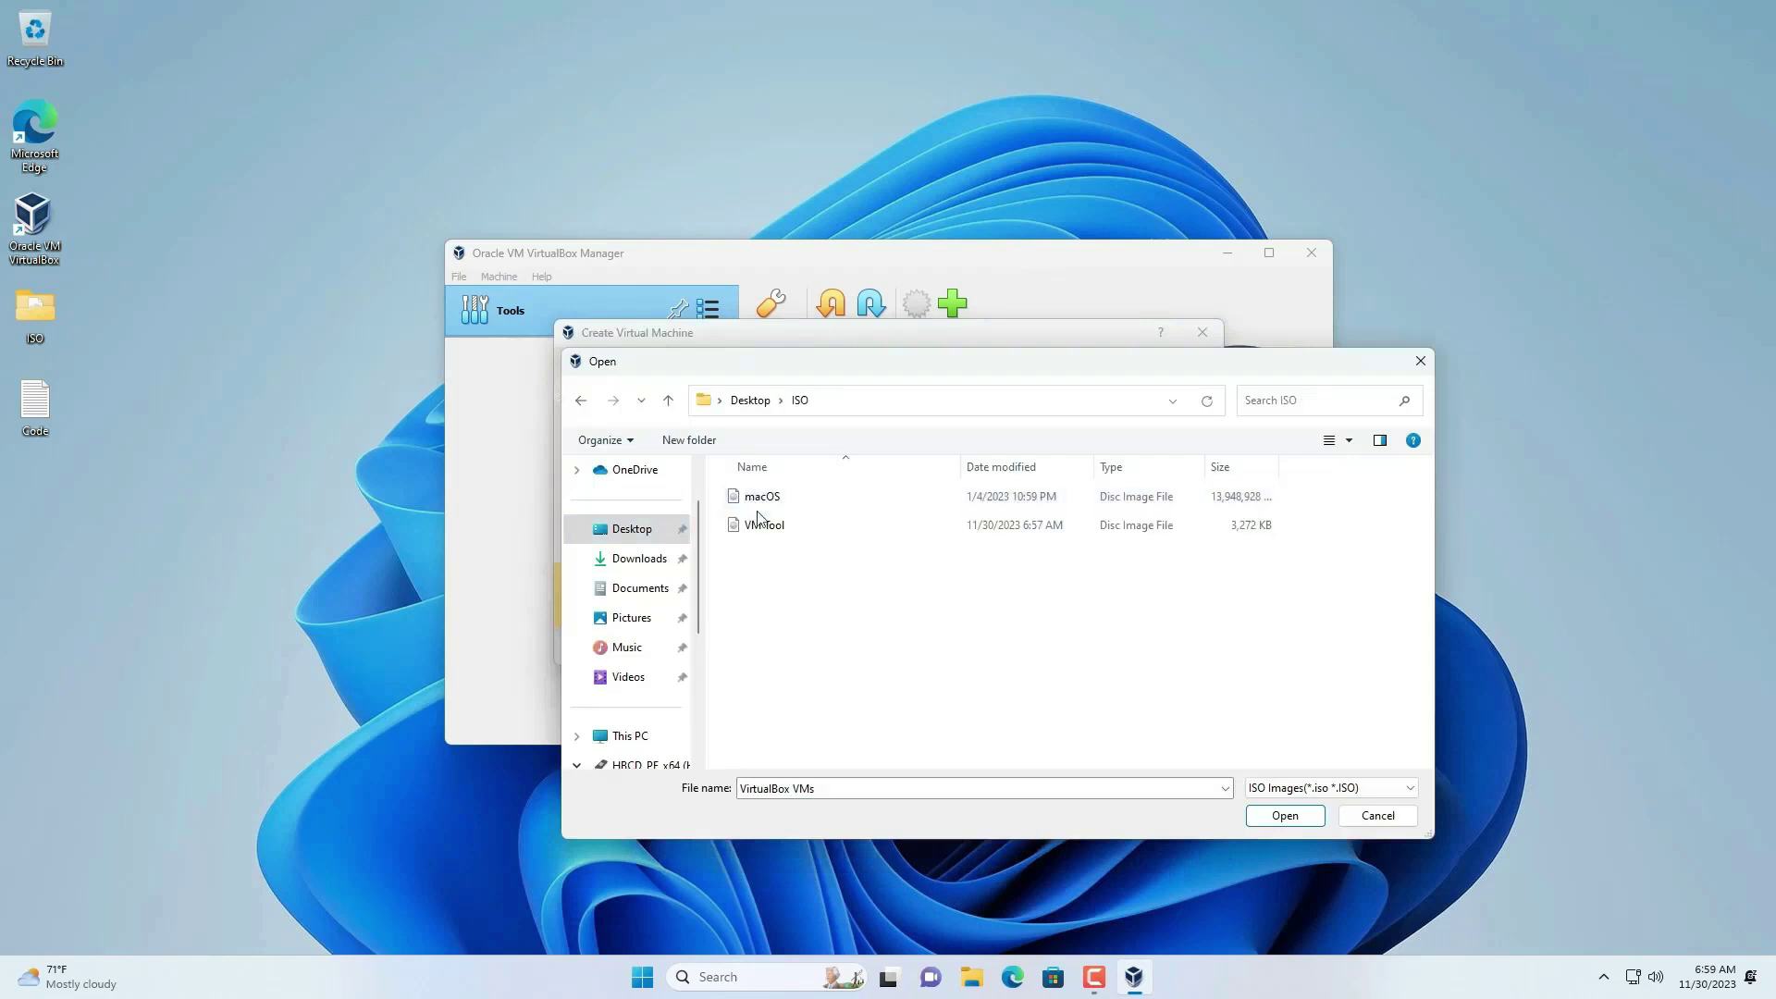
pyautogui.click(766, 497)
pyautogui.click(1282, 817)
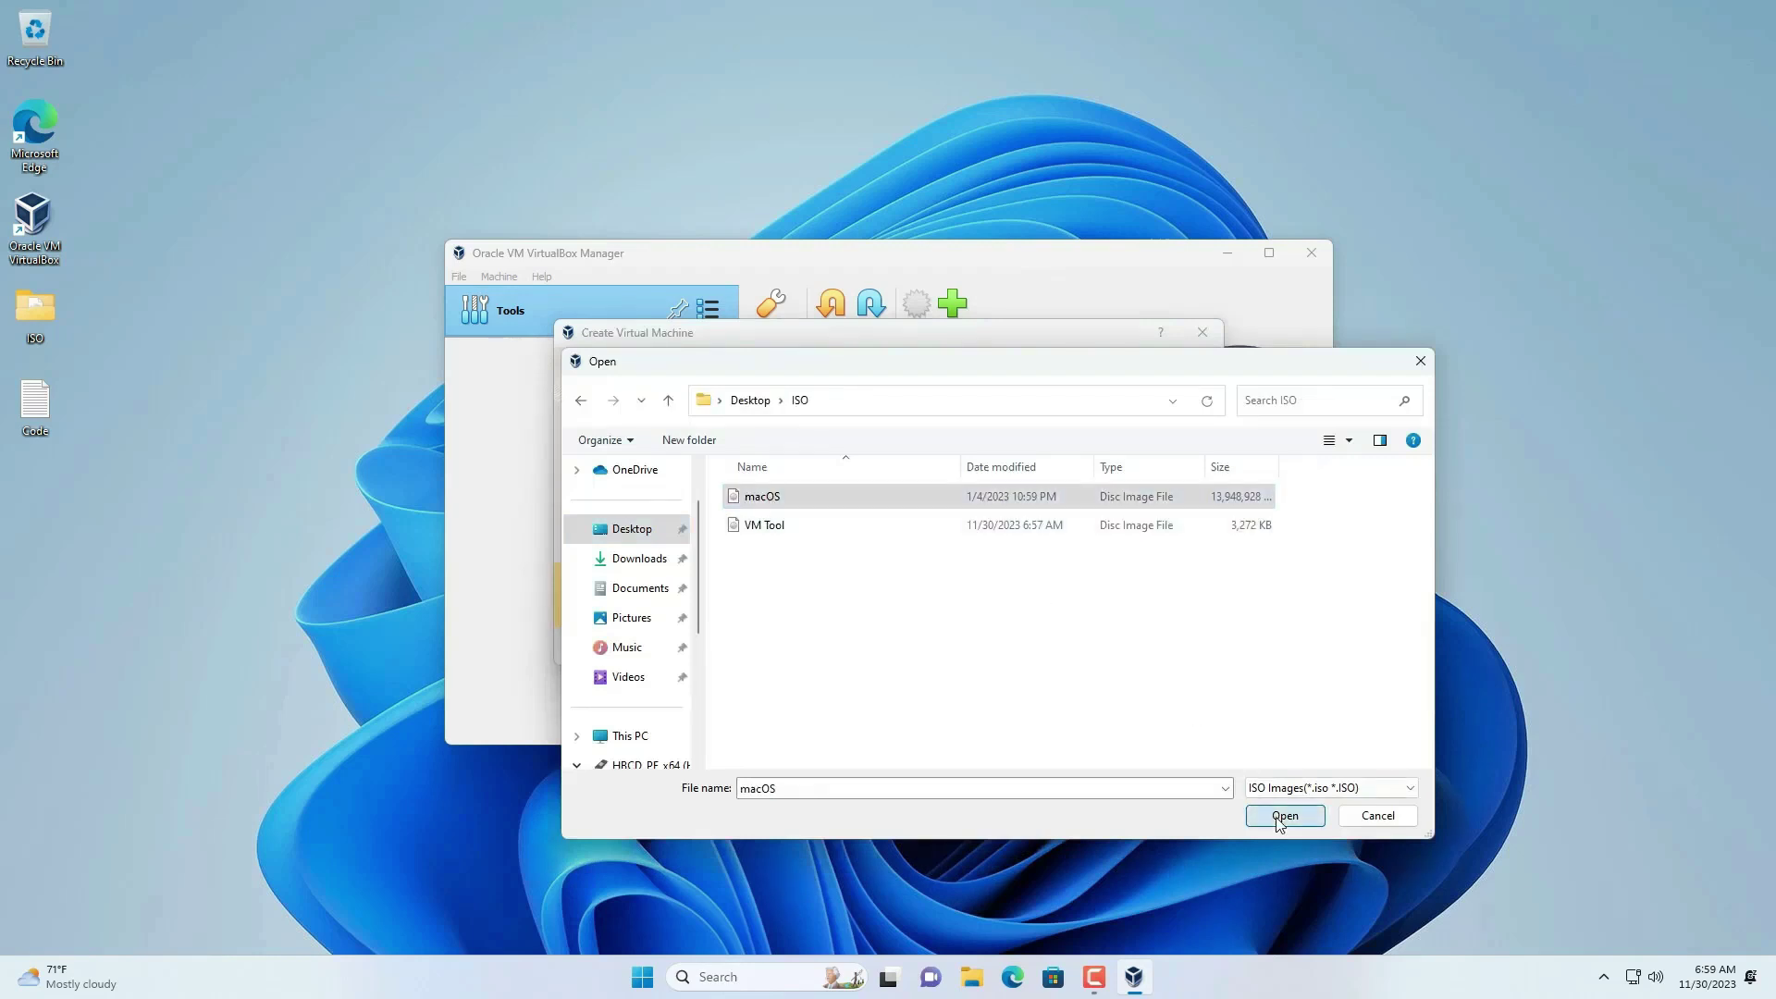
# - Set the base memory to 8192 MB, keeping 1 processor
pyautogui.click(1105, 658)
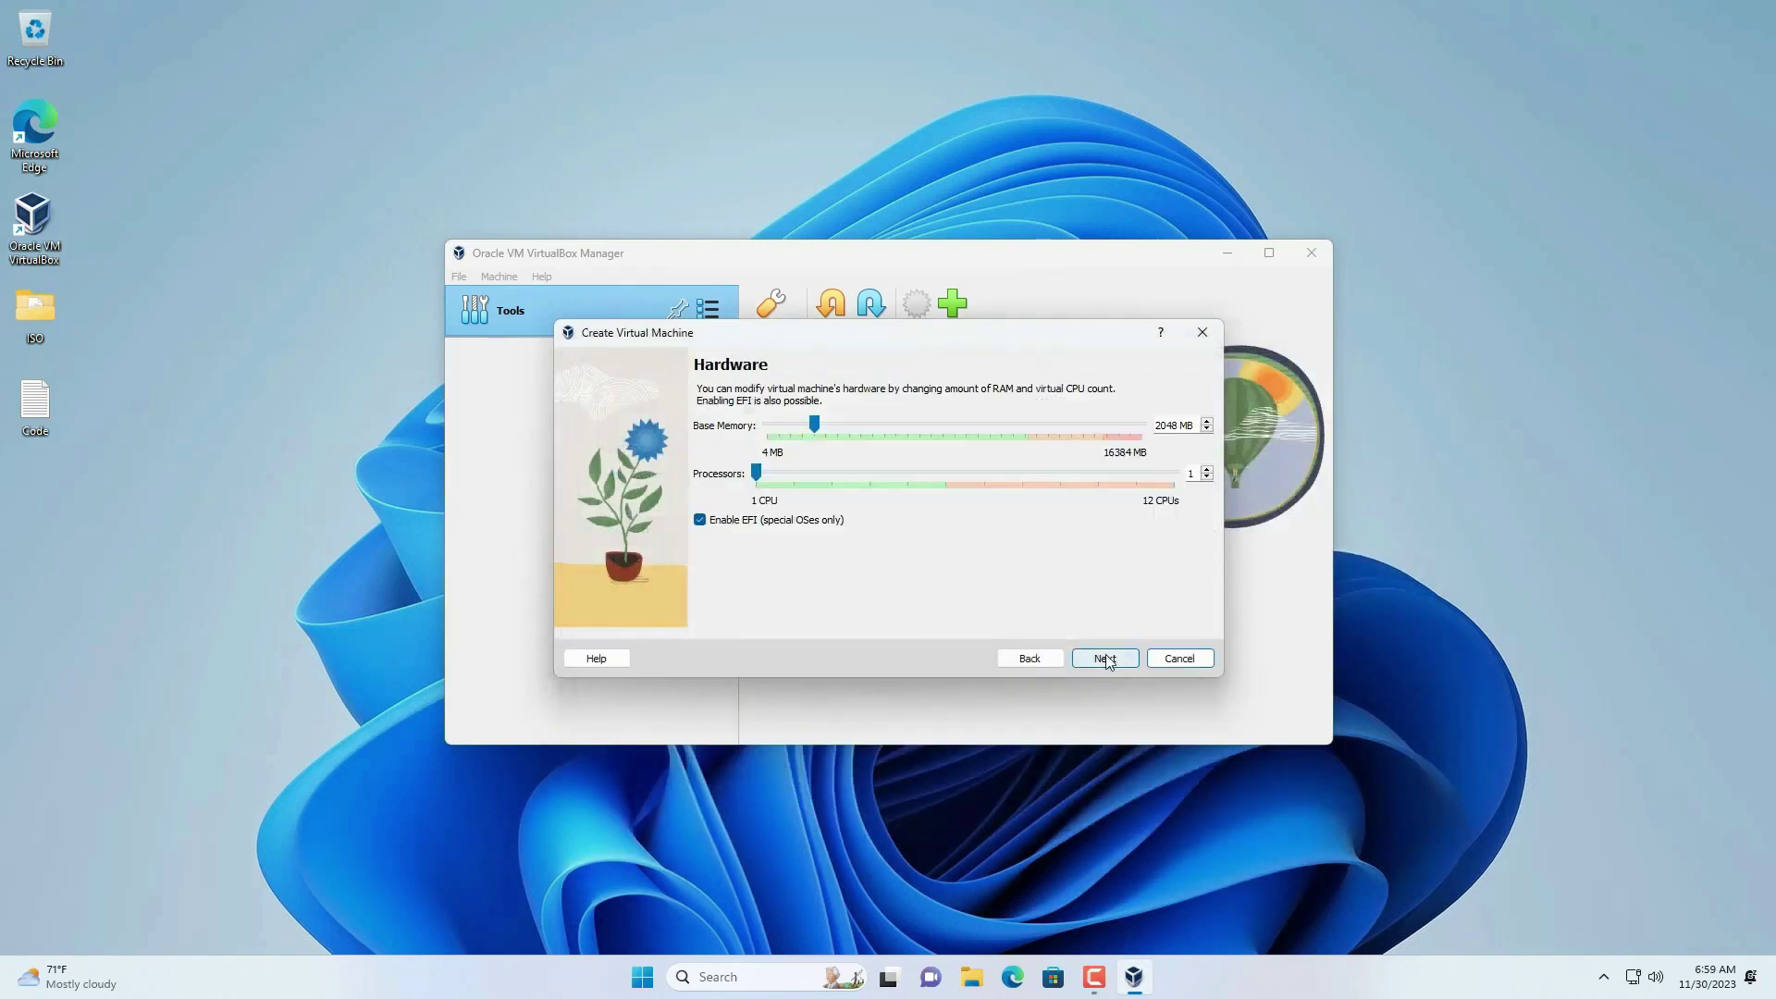
pyautogui.doubleClick(1171, 420)
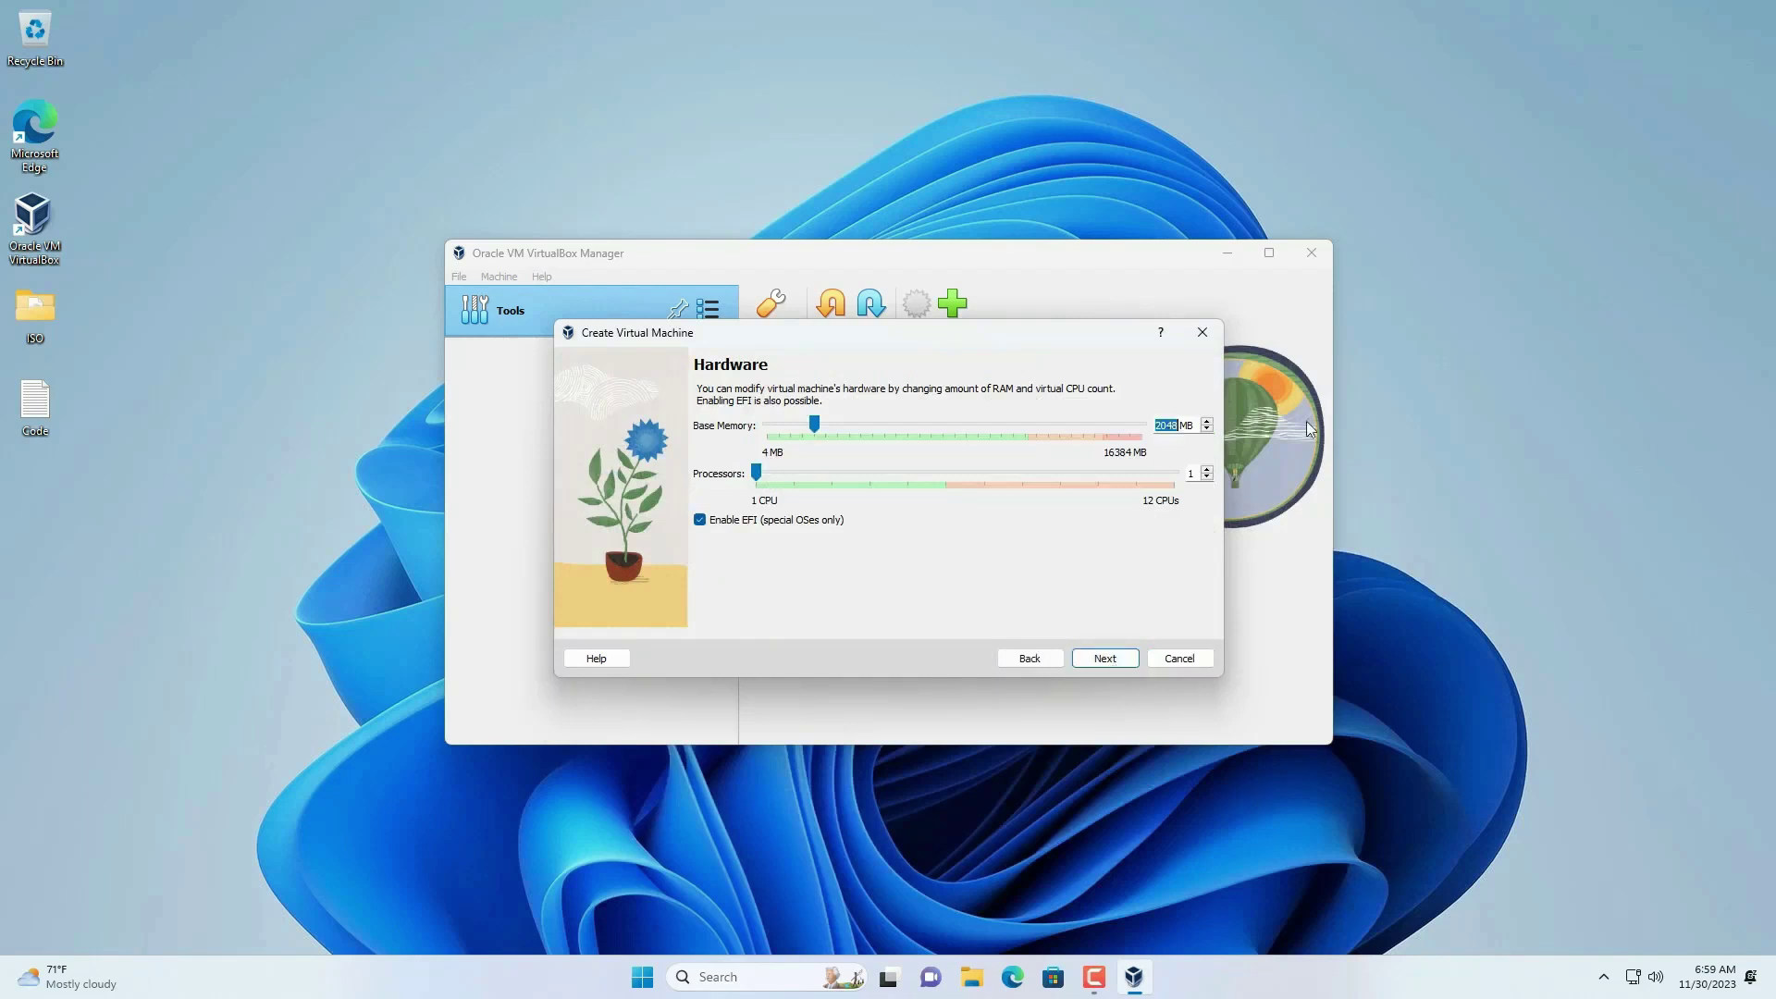
pyautogui.write('8192')
pyautogui.doubleClick(1184, 472)
pyautogui.click(1108, 659)
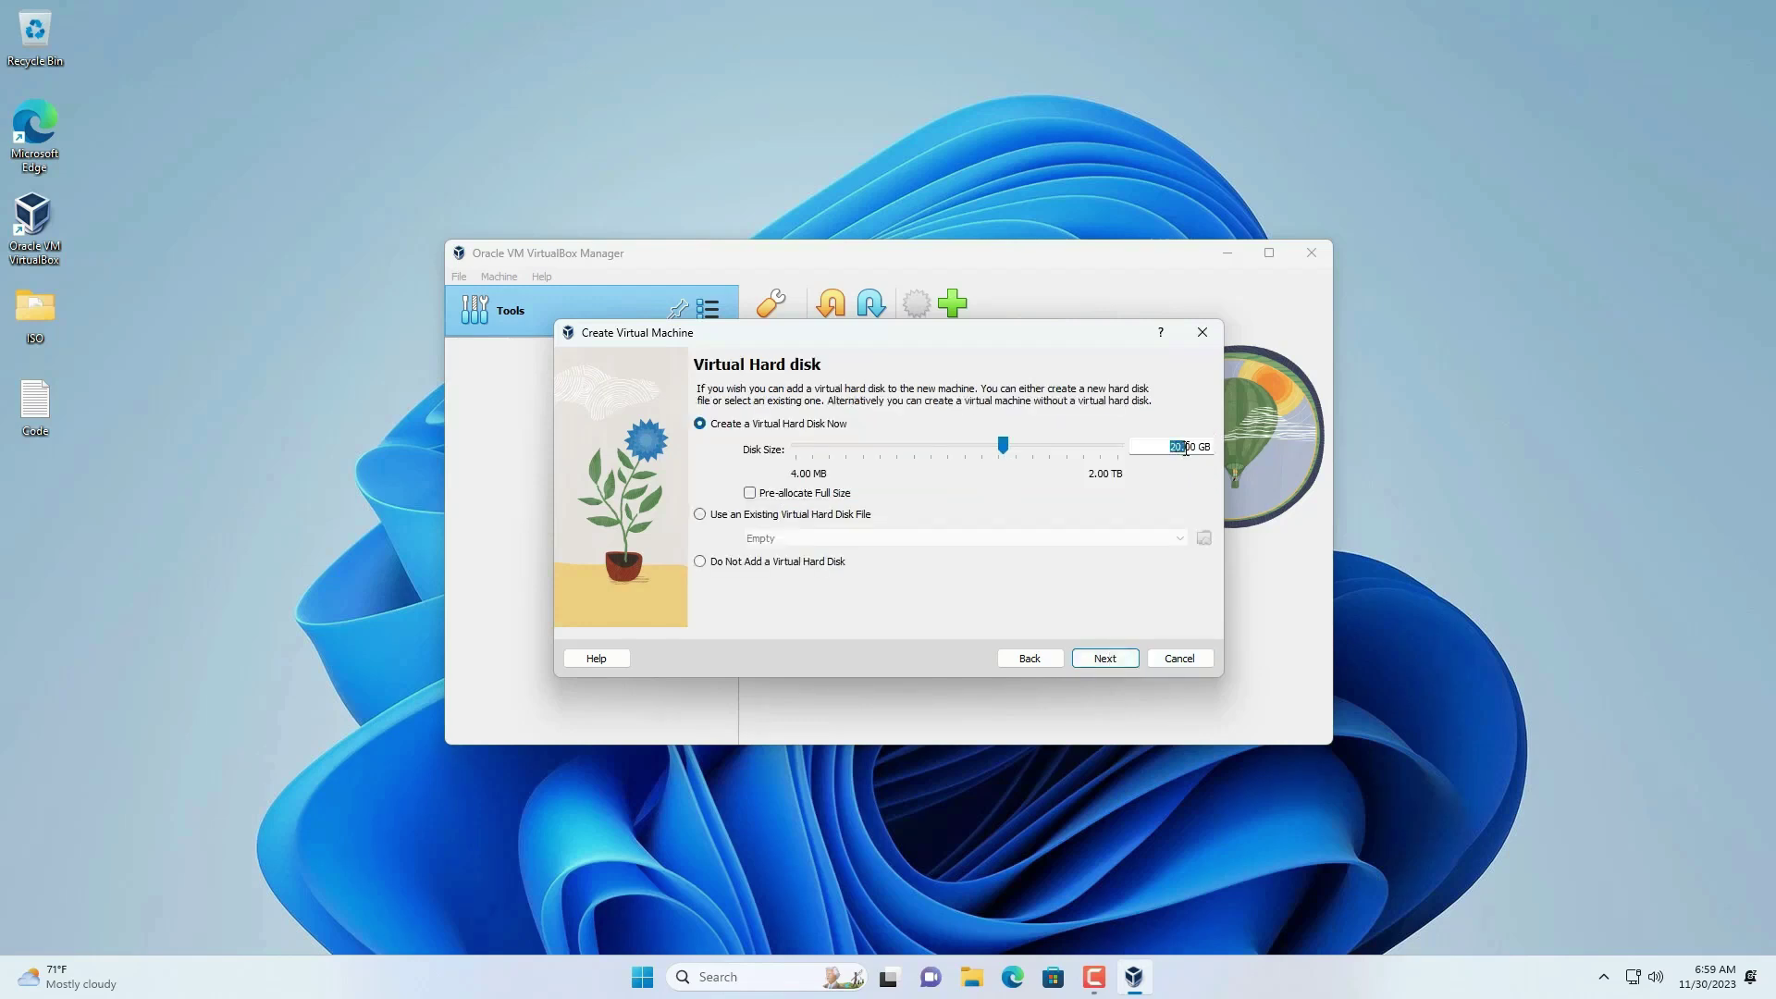
# - Give the machine a 60 GB virtual disk and finish creating it
pyautogui.moveTo(1186, 449); pyautogui.dragTo(1202, 449)
pyautogui.write('60')
pyautogui.click(1119, 663)
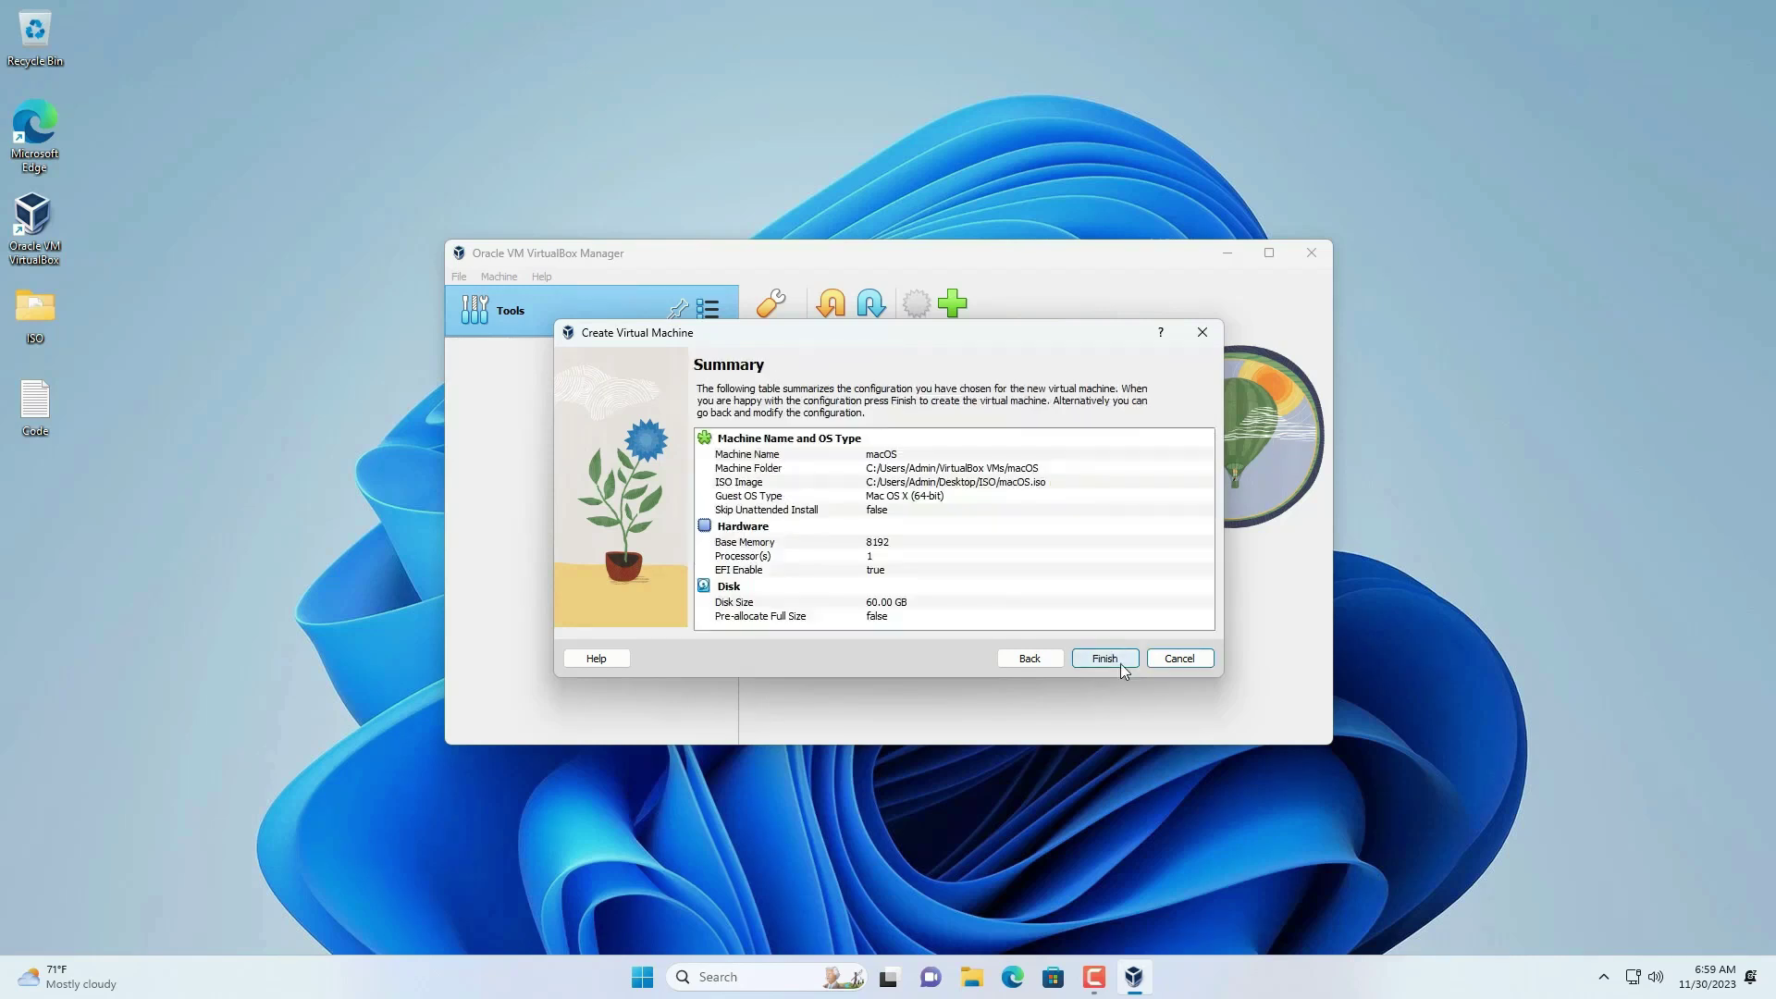
pyautogui.click(1120, 663)
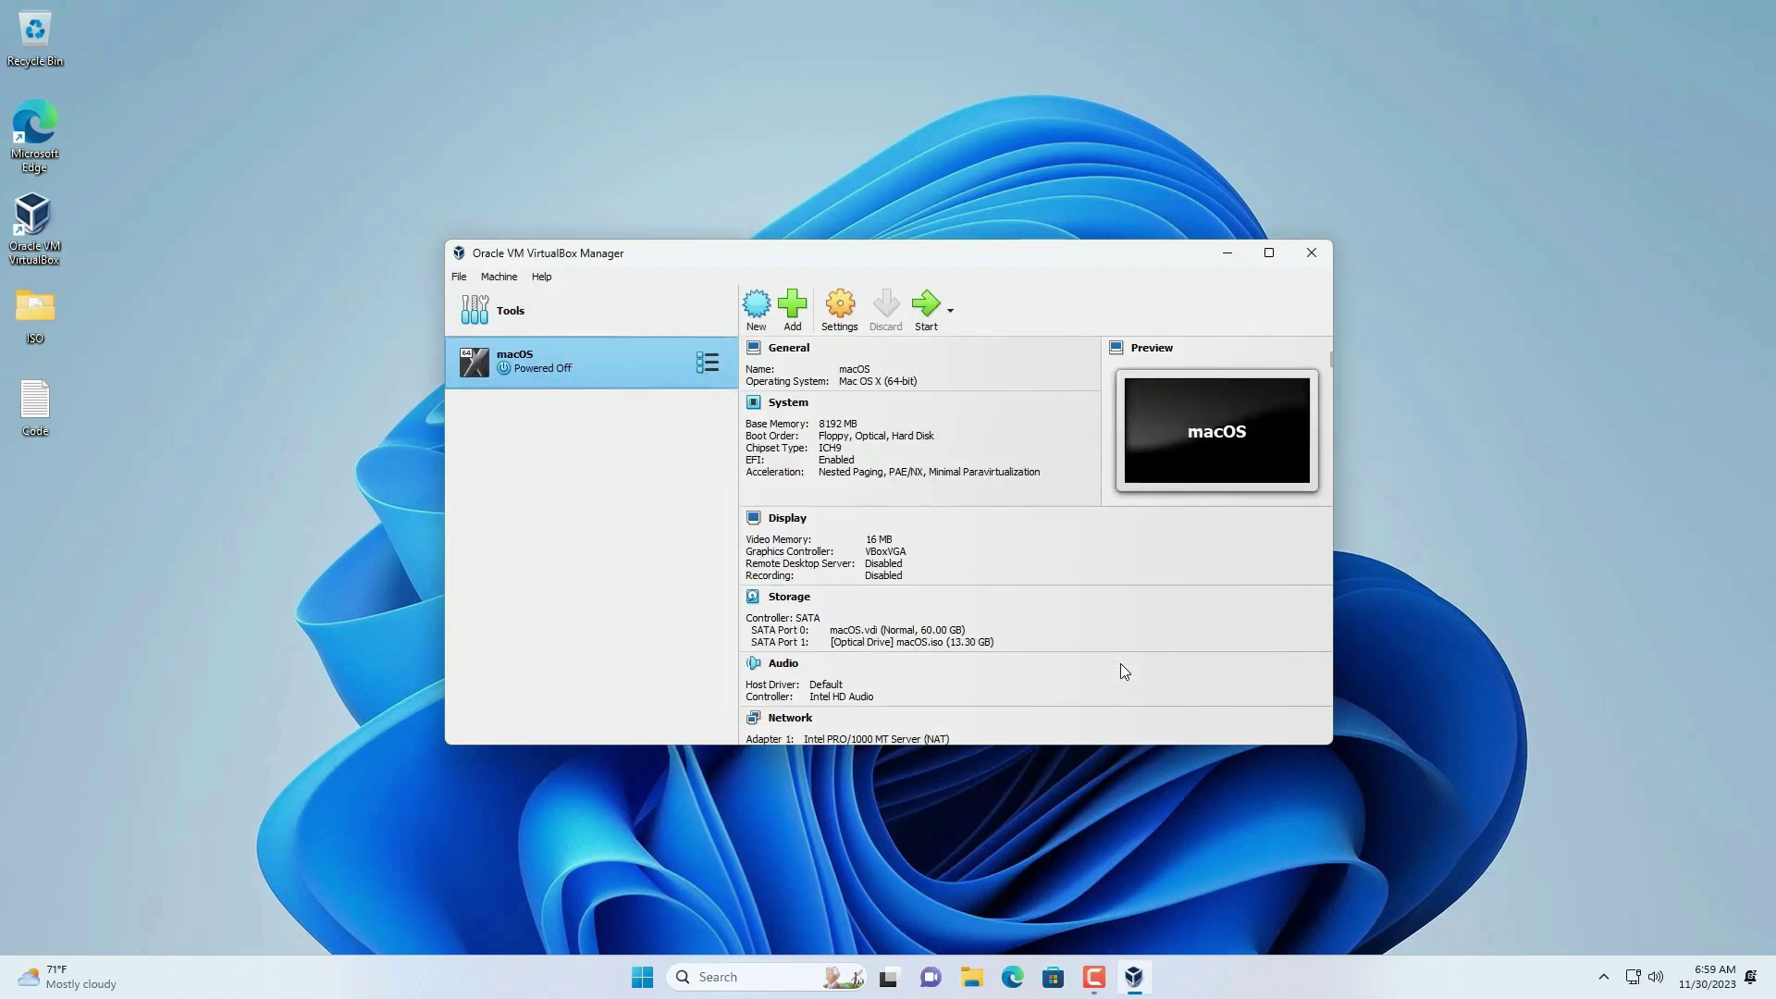
# - Set the macOS machine's display to 128 MB video memory with the VMSVGA controller
pyautogui.click(839, 310)
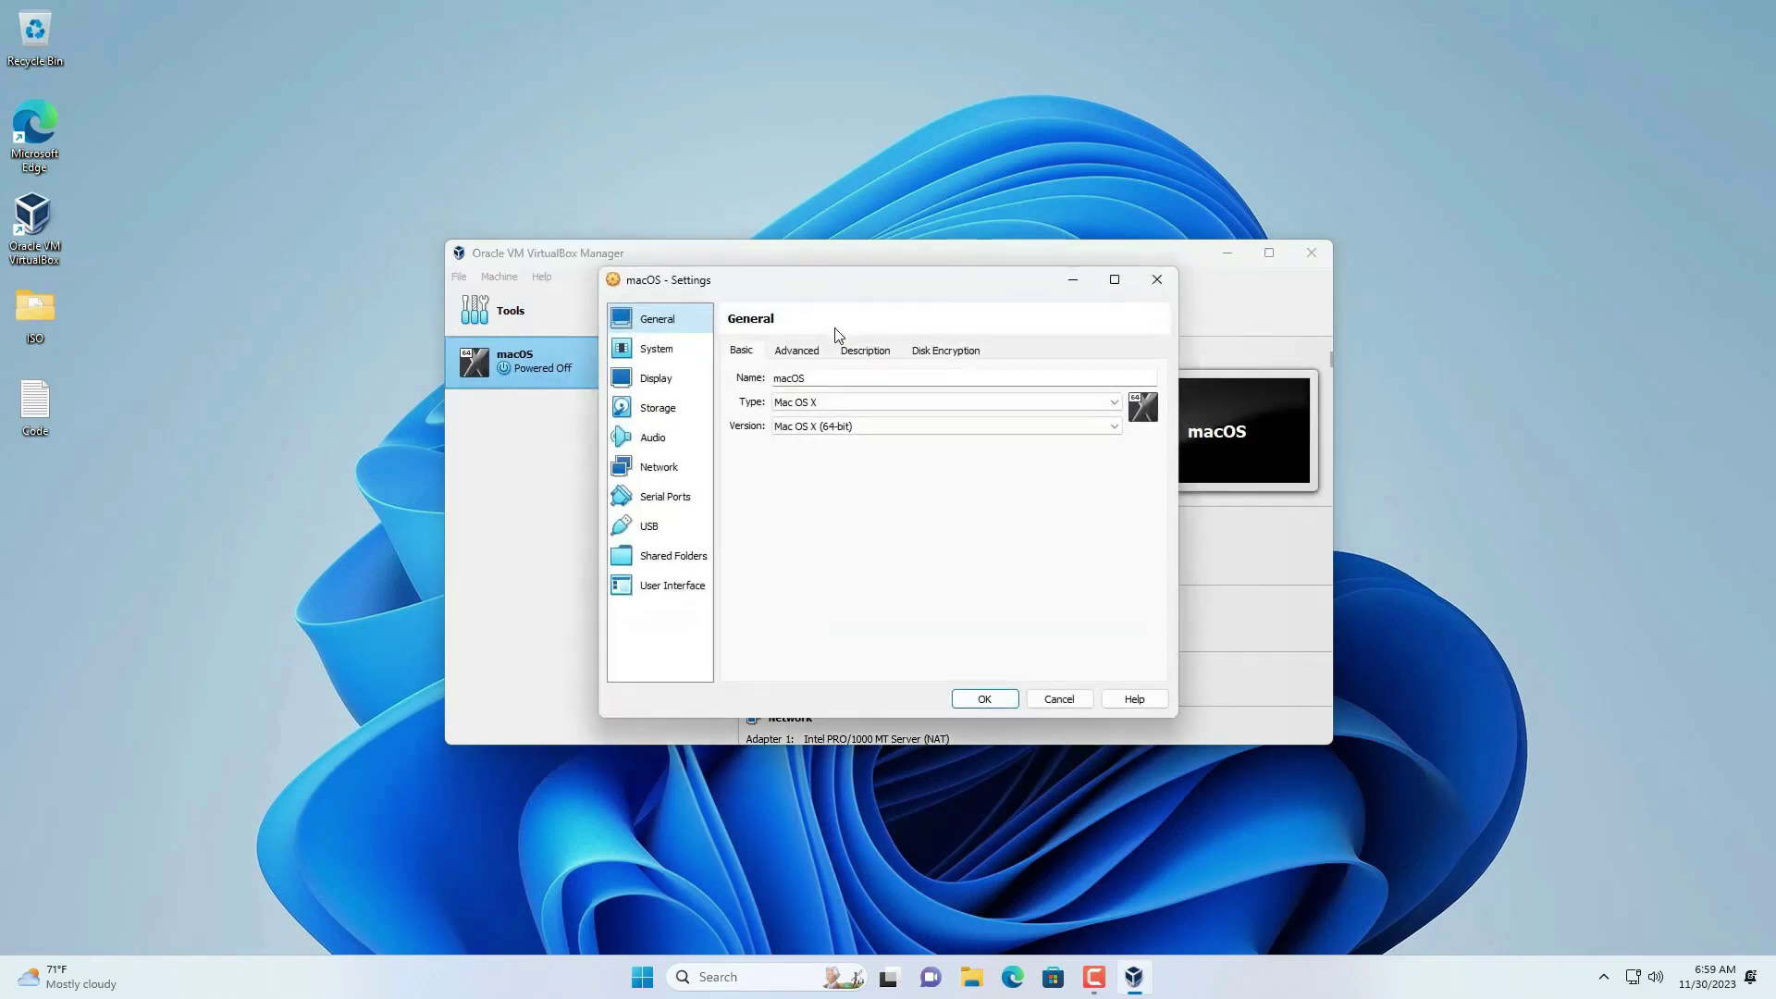
pyautogui.click(675, 376)
pyautogui.moveTo(865, 380); pyautogui.dragTo(1130, 396)
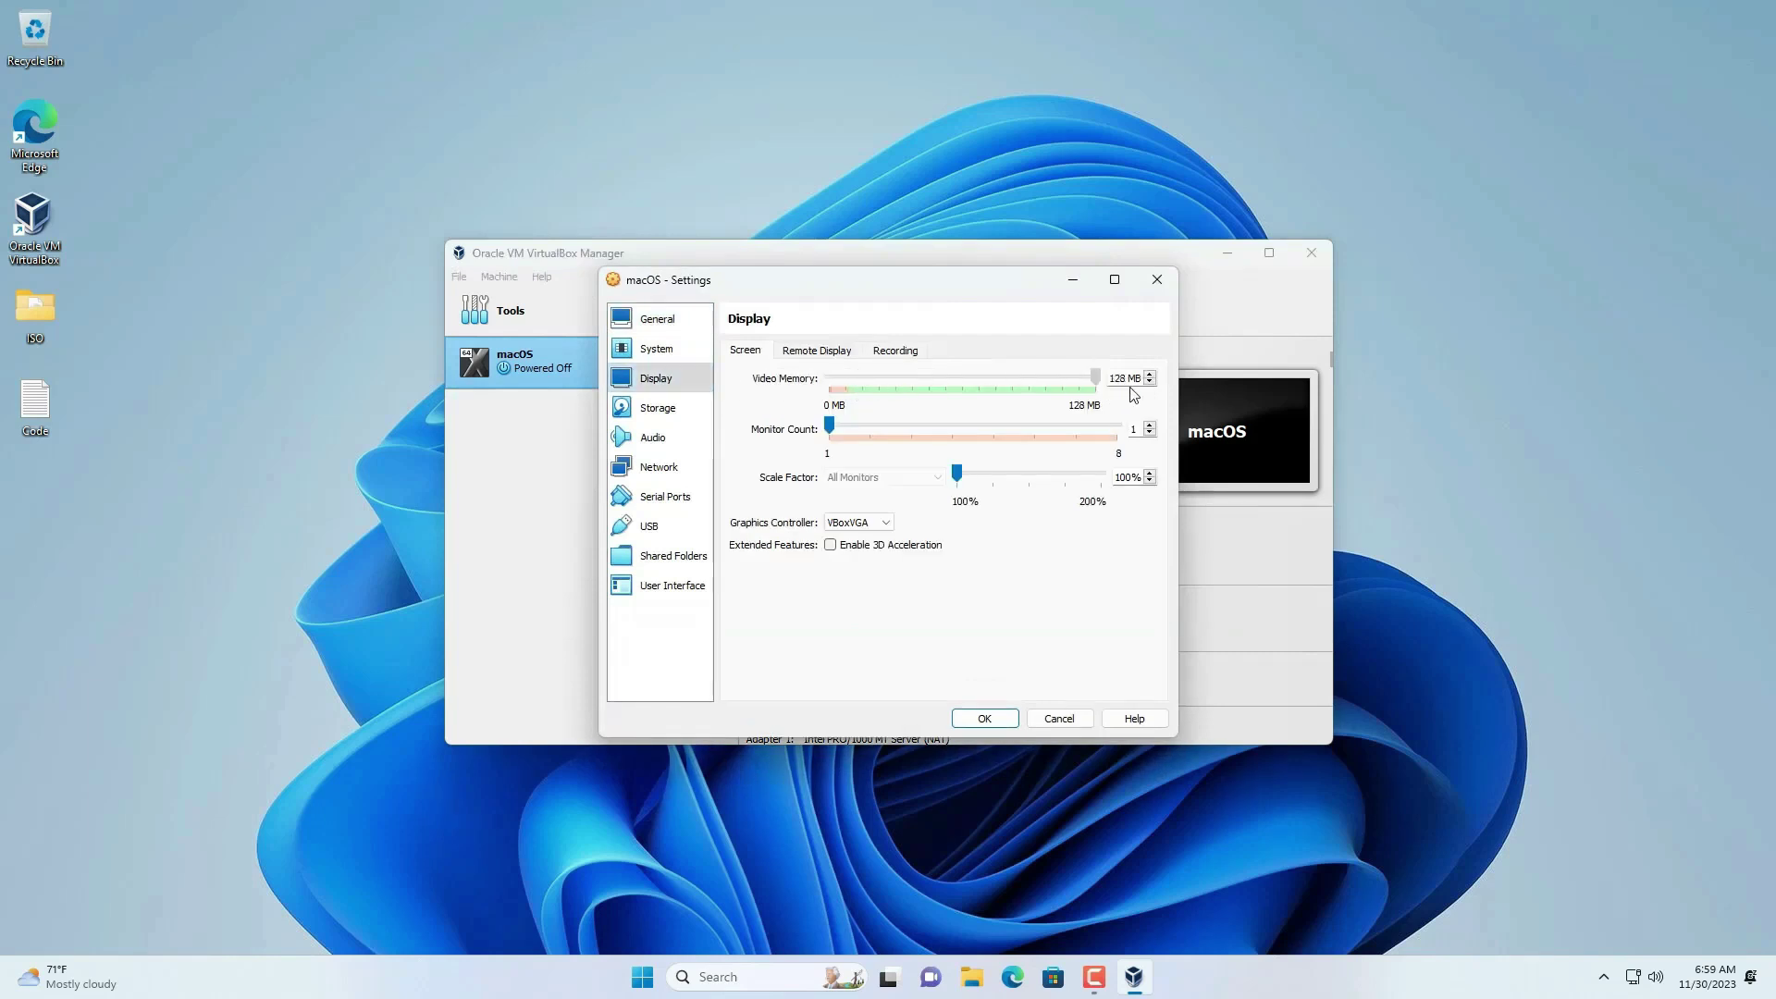
pyautogui.click(859, 523)
pyautogui.click(851, 534)
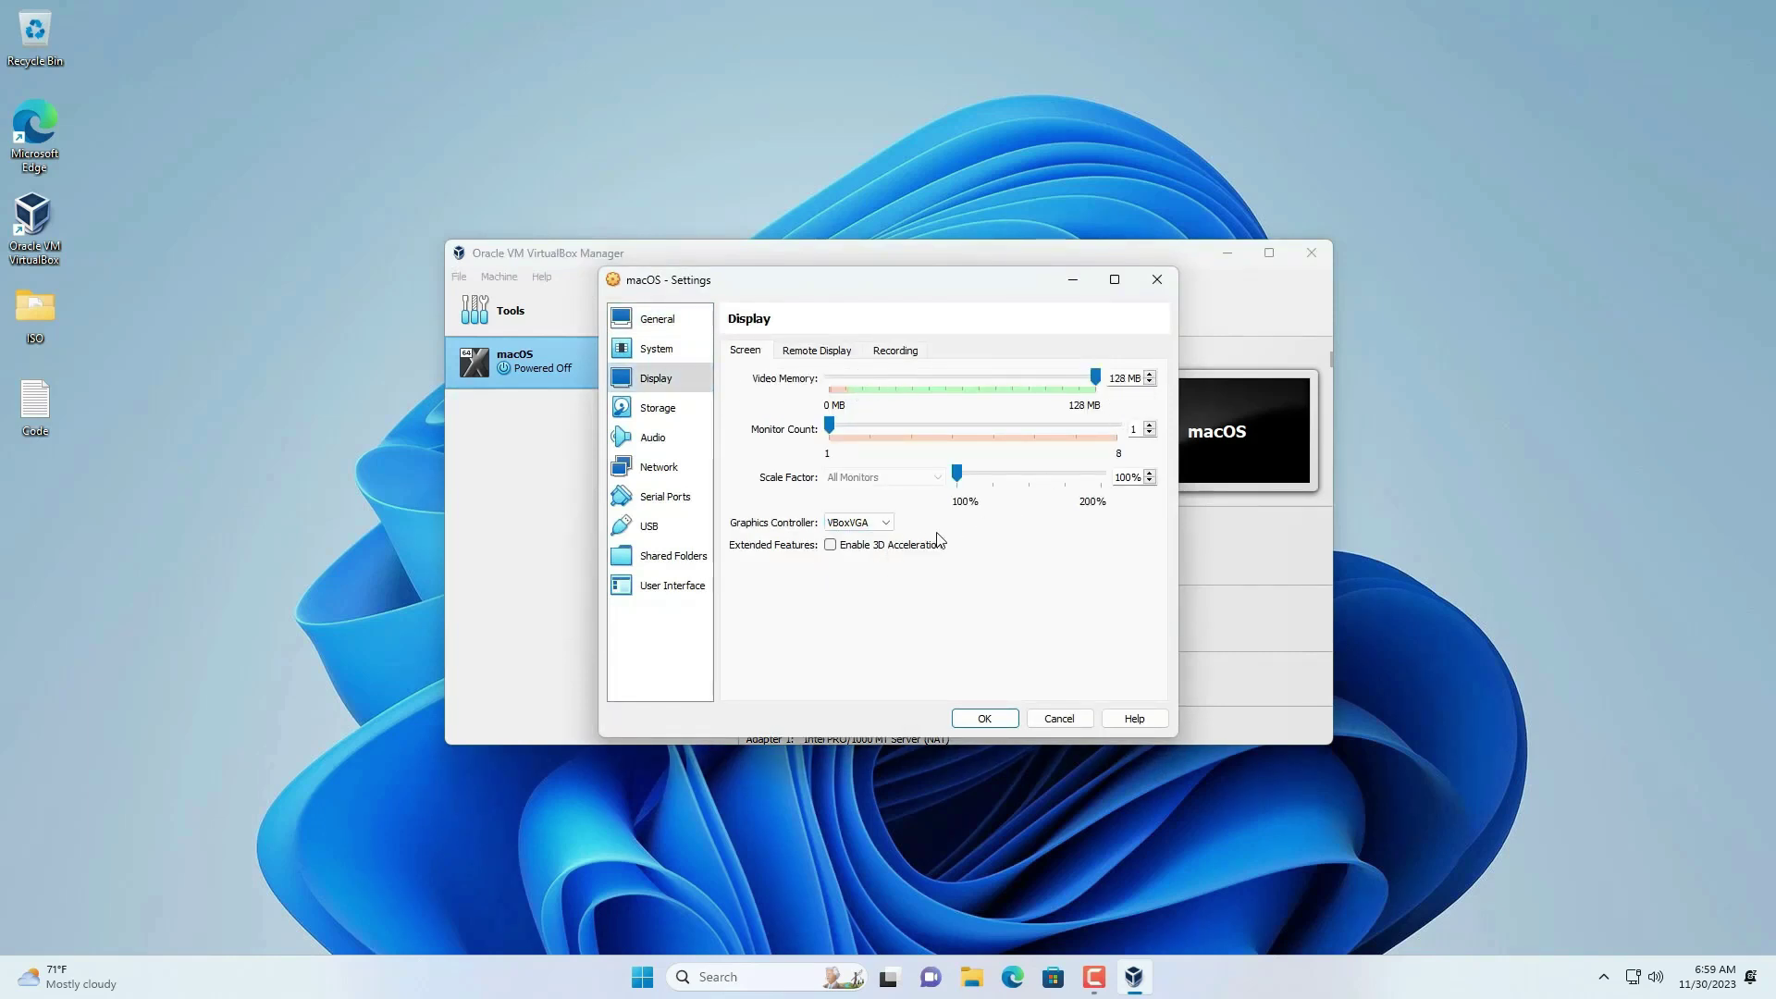
pyautogui.click(882, 524)
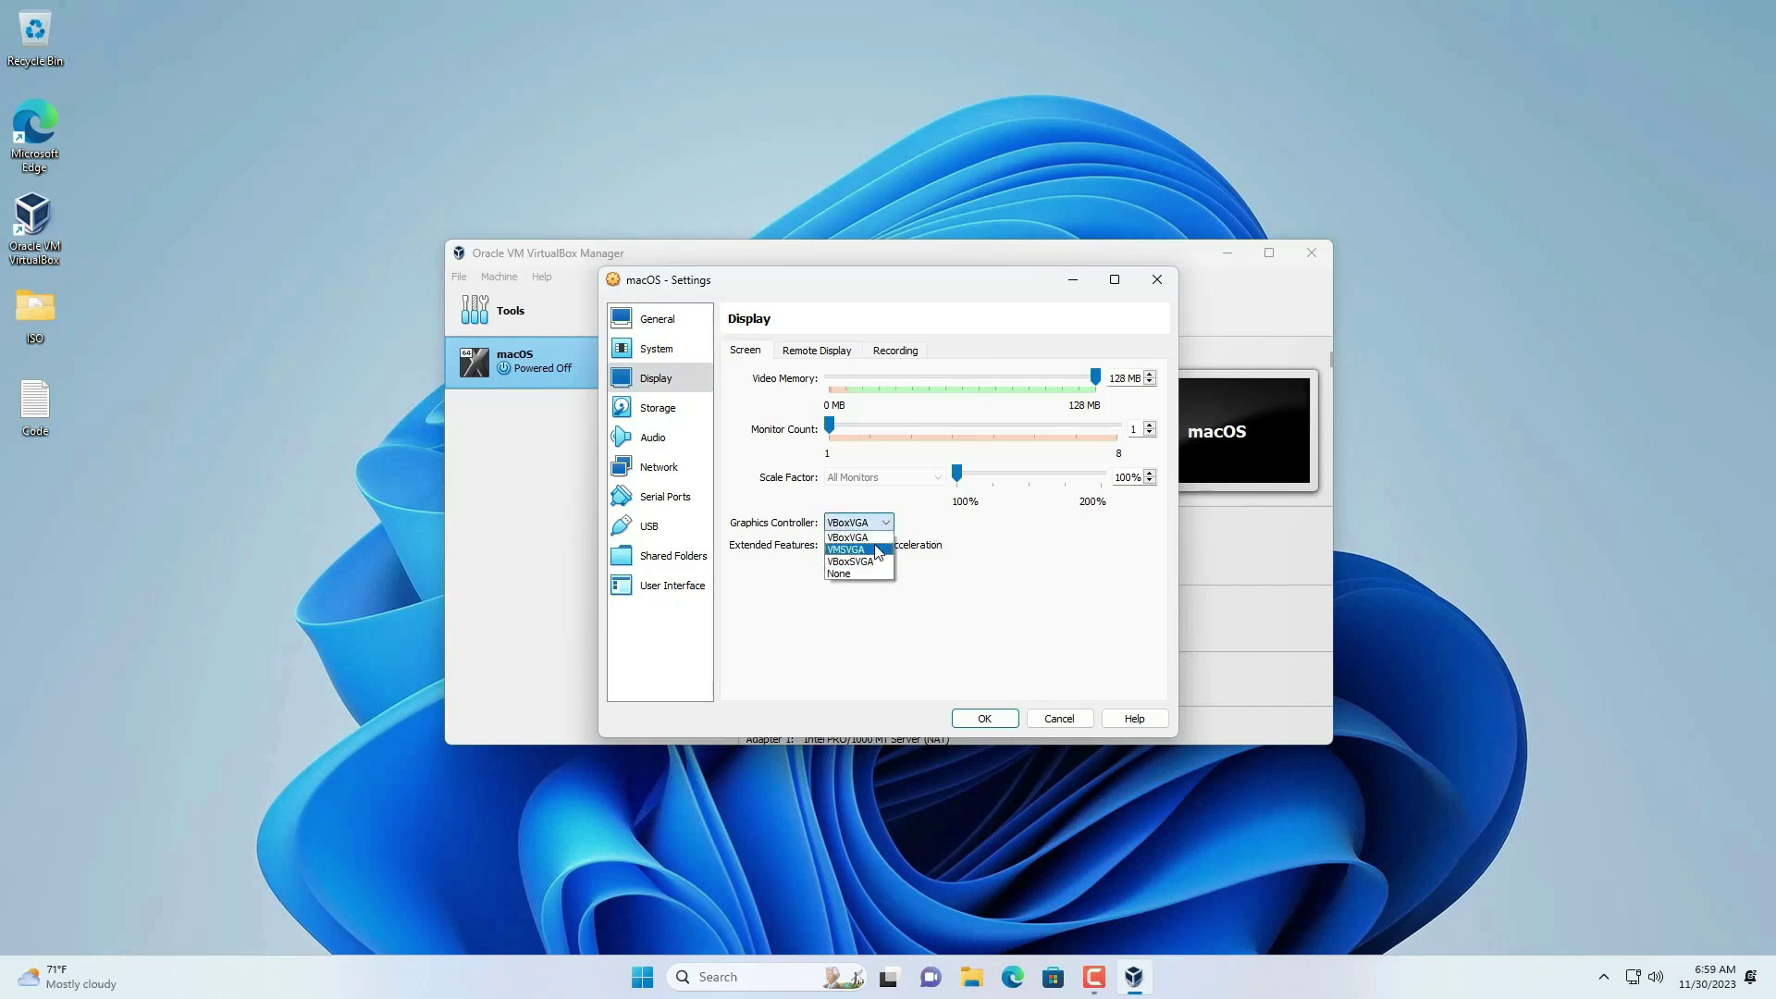
pyautogui.click(878, 550)
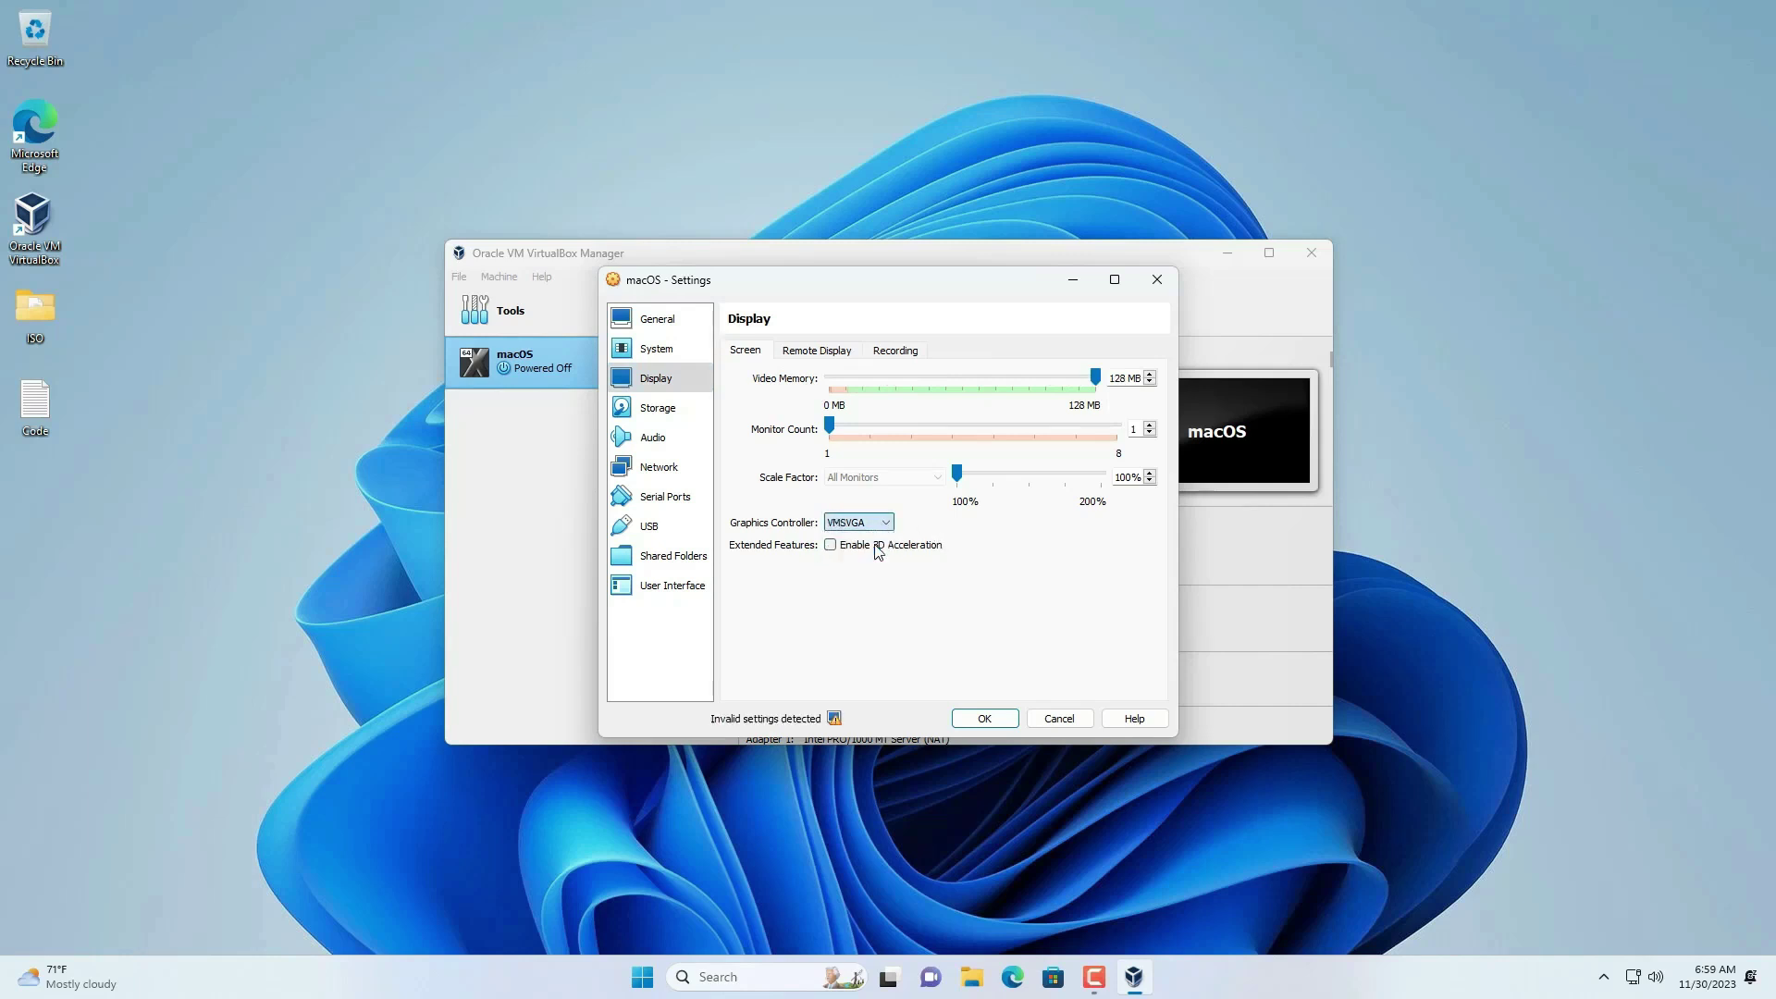
# - Enable the USB 3.0 (xHCI) controller, save the settings, and minimize the Manager
pyautogui.click(647, 526)
pyautogui.click(787, 412)
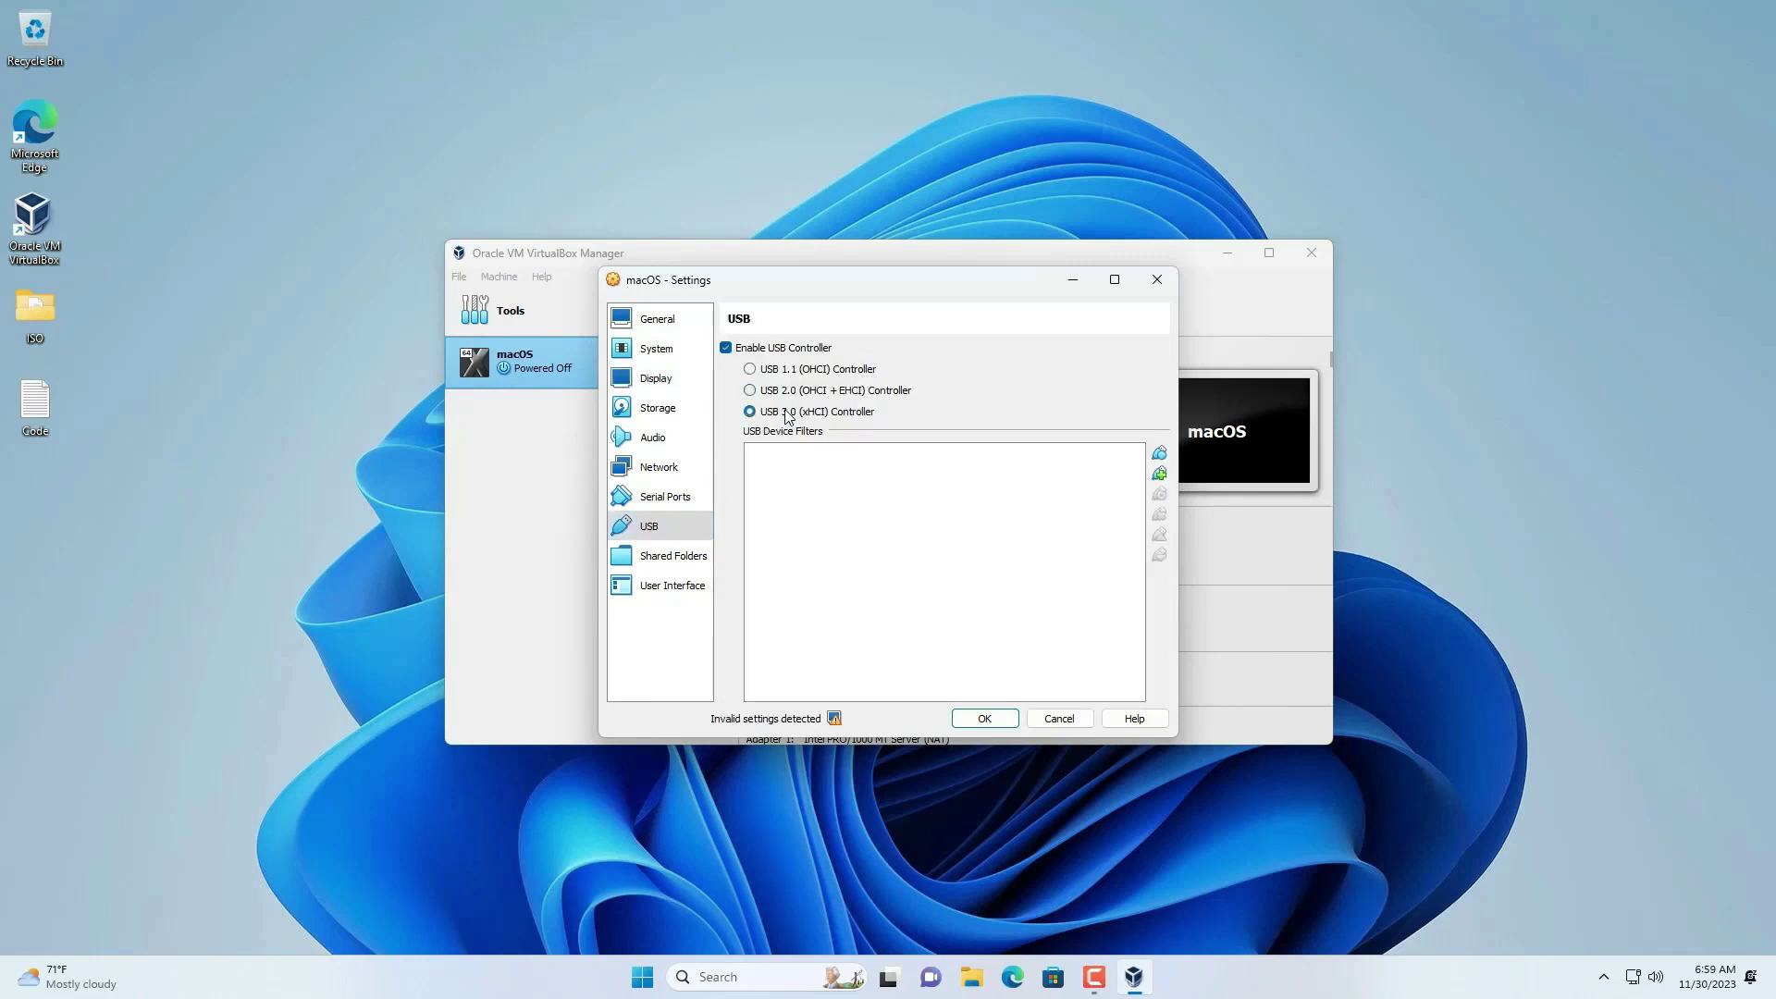
pyautogui.click(983, 717)
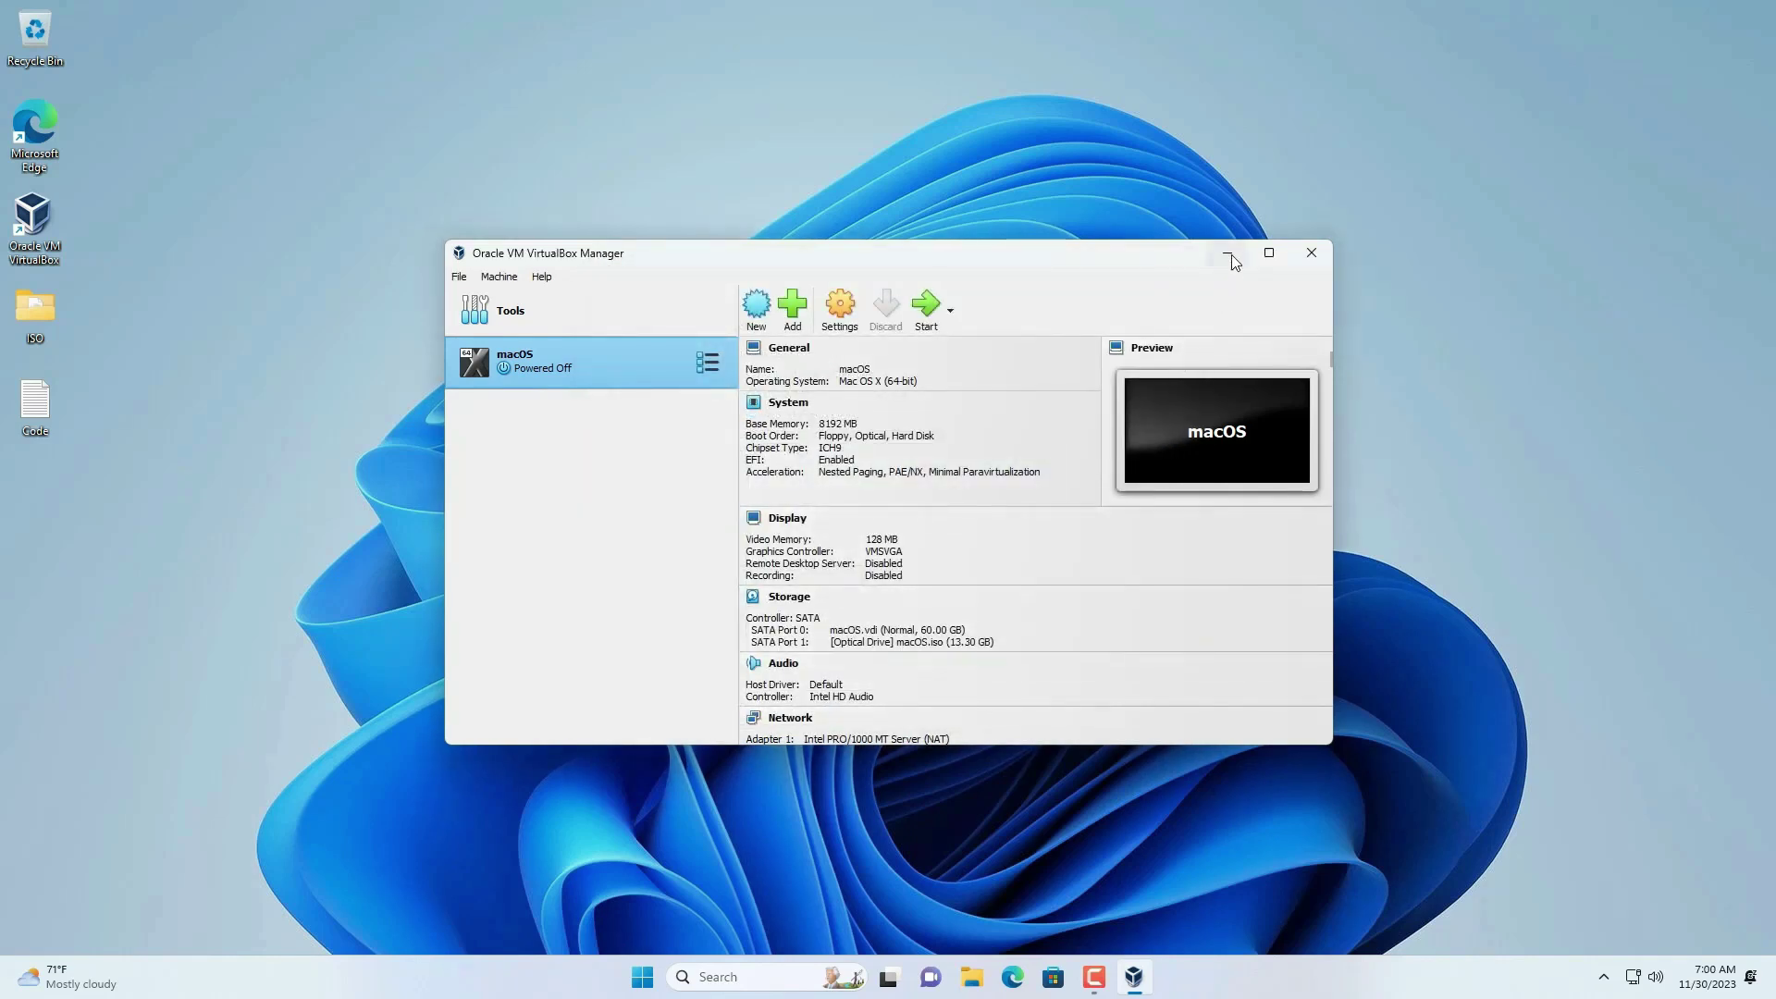
pyautogui.click(1228, 253)
# - Open the Code file, confirm the machine is named macOS, and close VirtualBox Manager
pyautogui.doubleClick(41, 407)
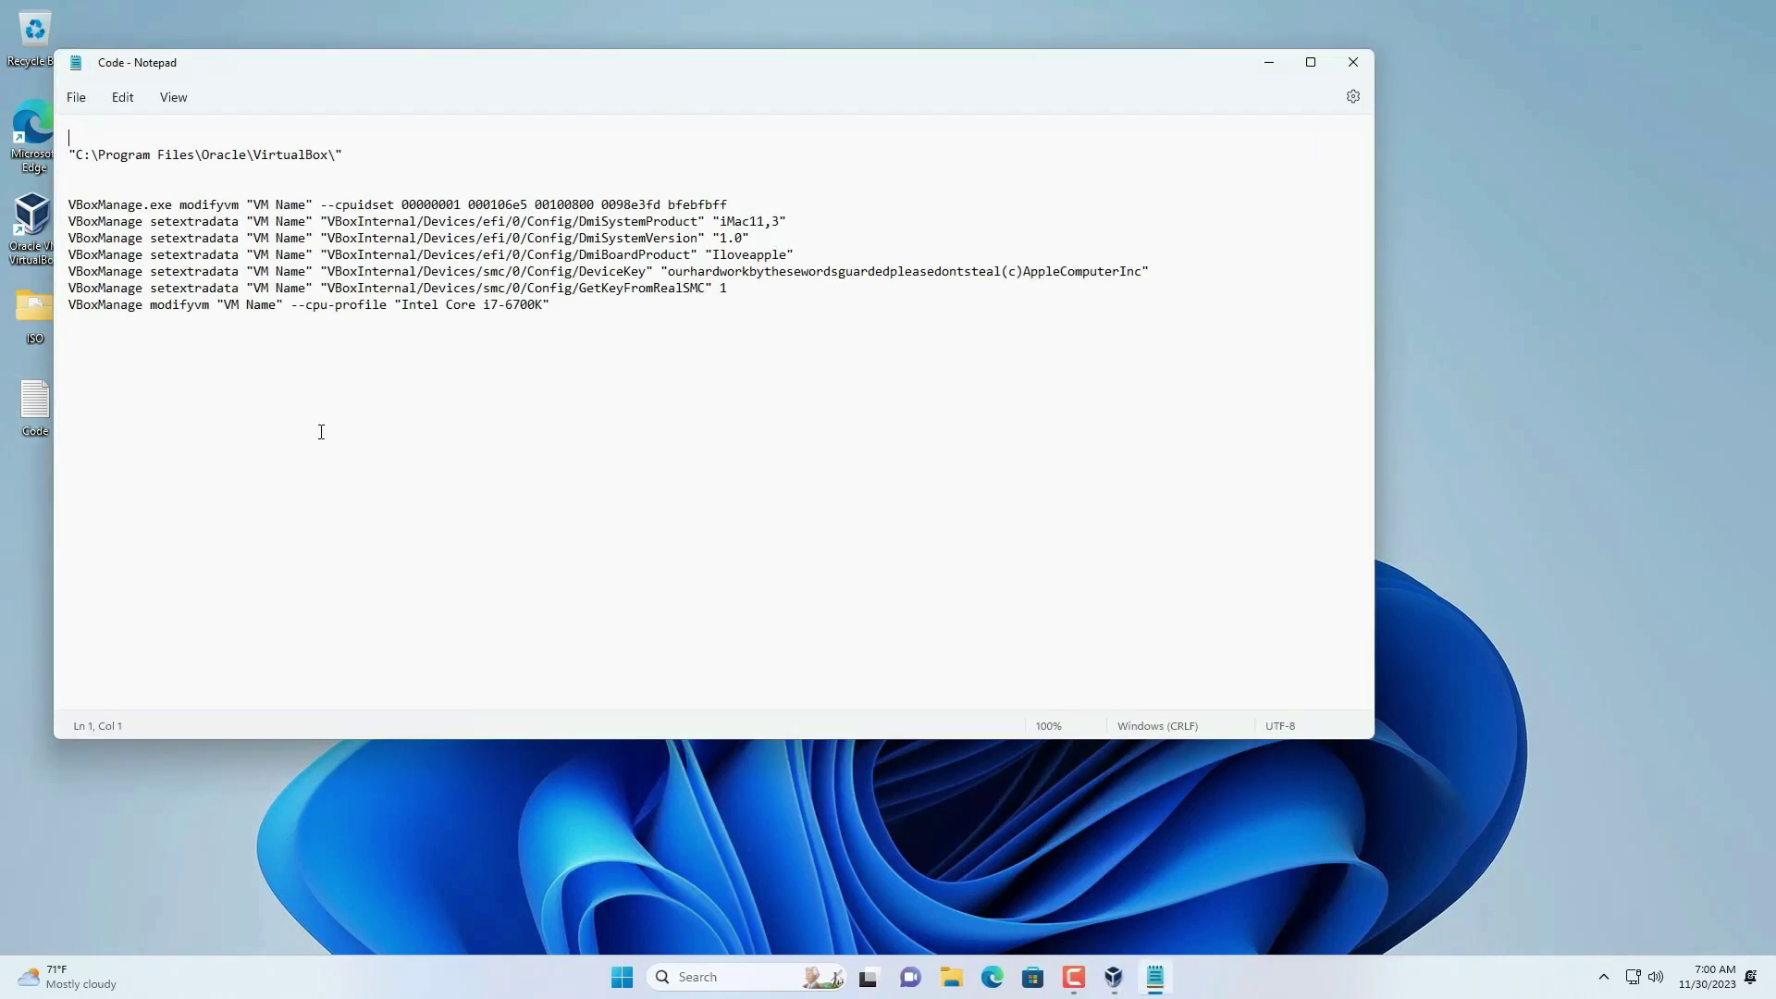
pyautogui.moveTo(256, 210); pyautogui.dragTo(307, 207)
pyautogui.hotkey('alt', 'Tab')
pyautogui.click(855, 370)
pyautogui.doubleClick(930, 419)
pyautogui.click(999, 446)
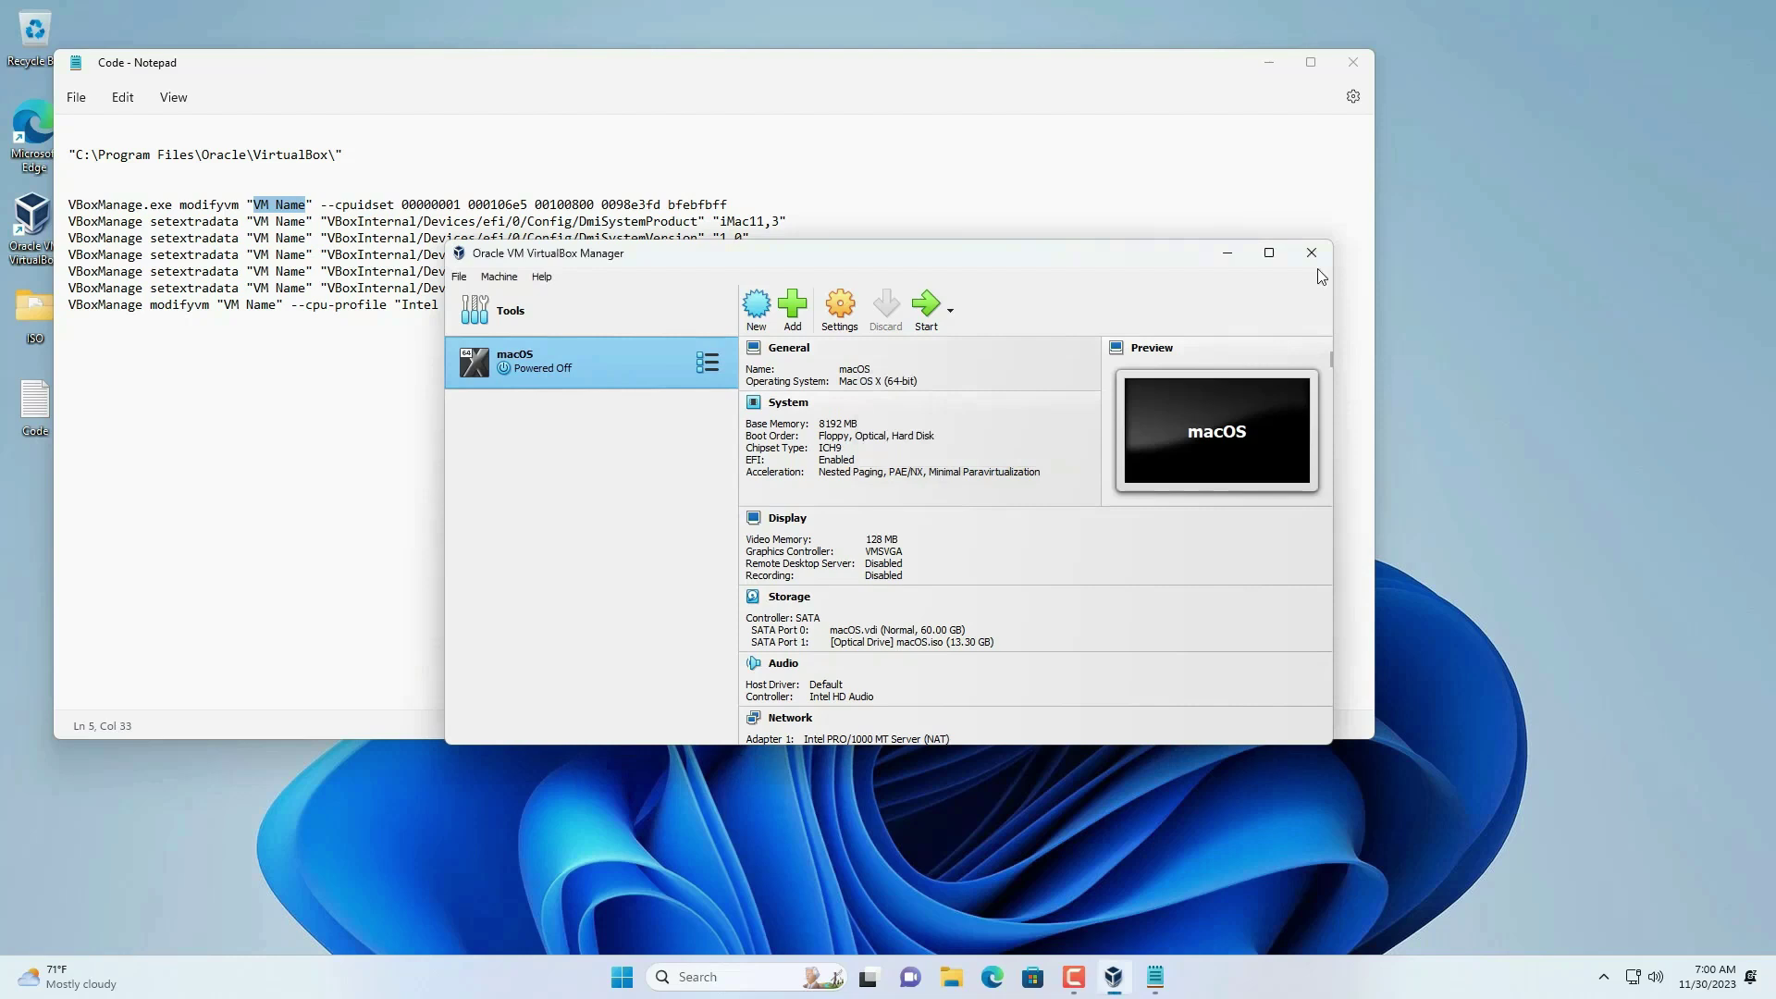
pyautogui.click(1311, 259)
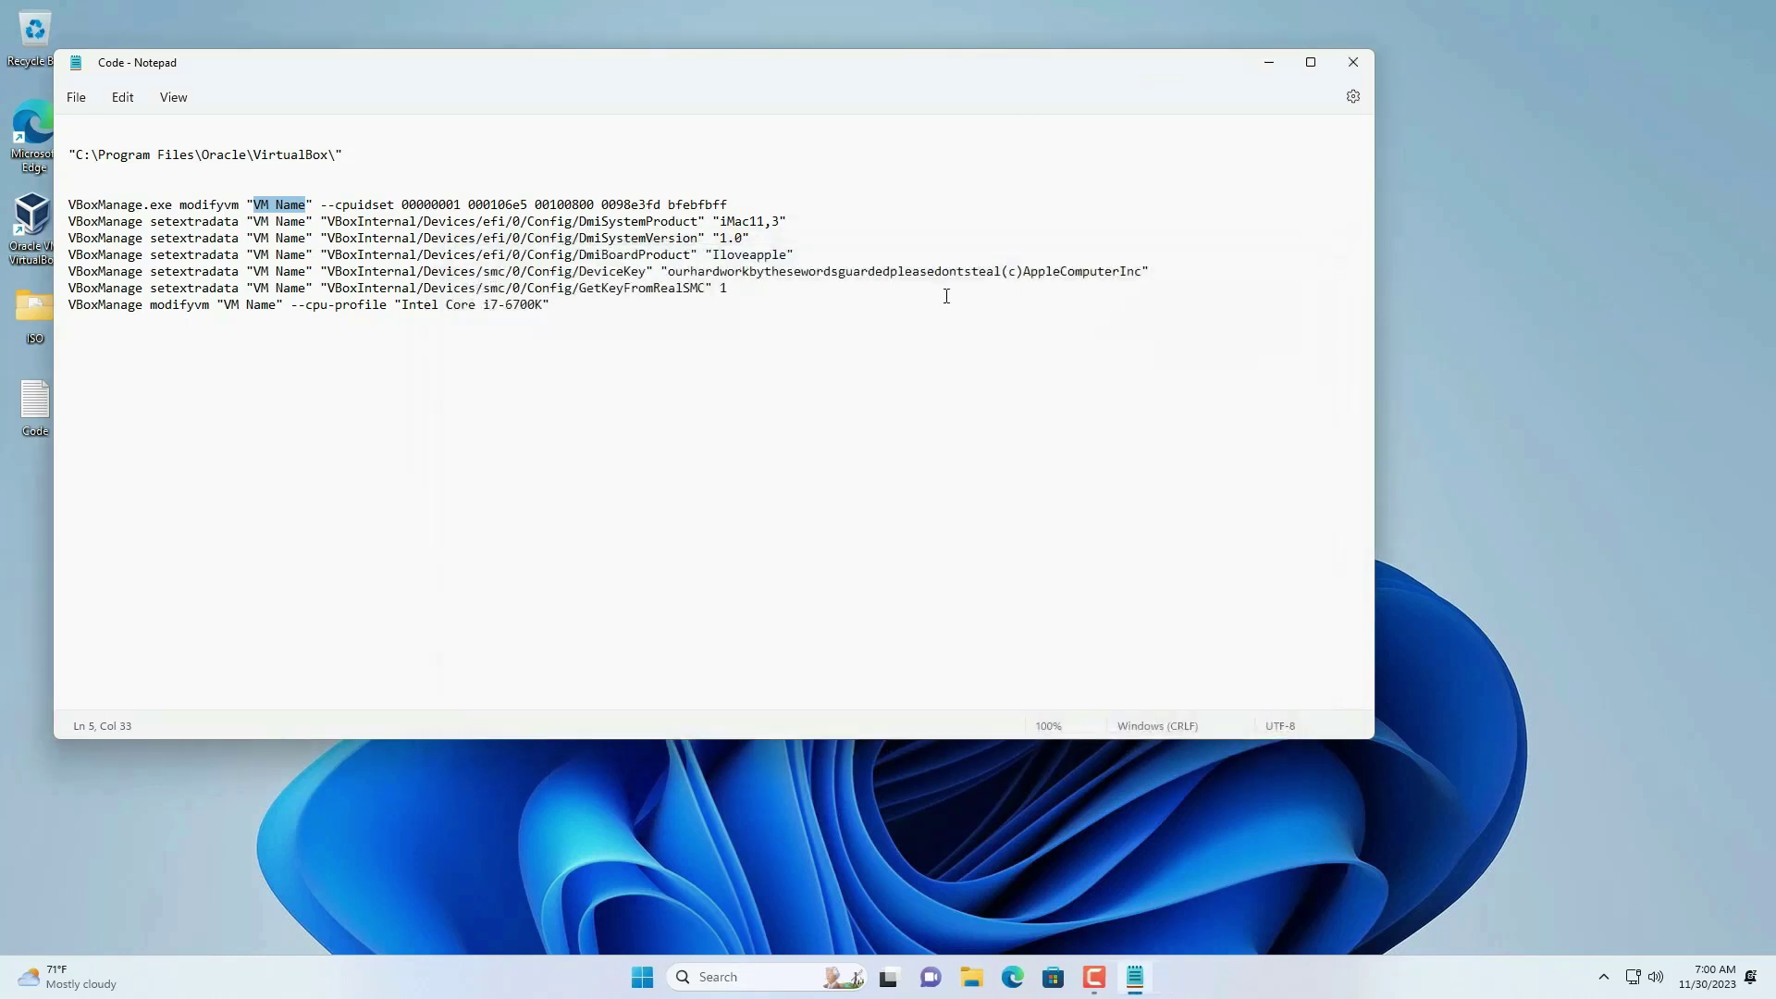
# - Replace all occurrences of 'VM Name' with 'macOS' in Notepad
pyautogui.click(122, 98)
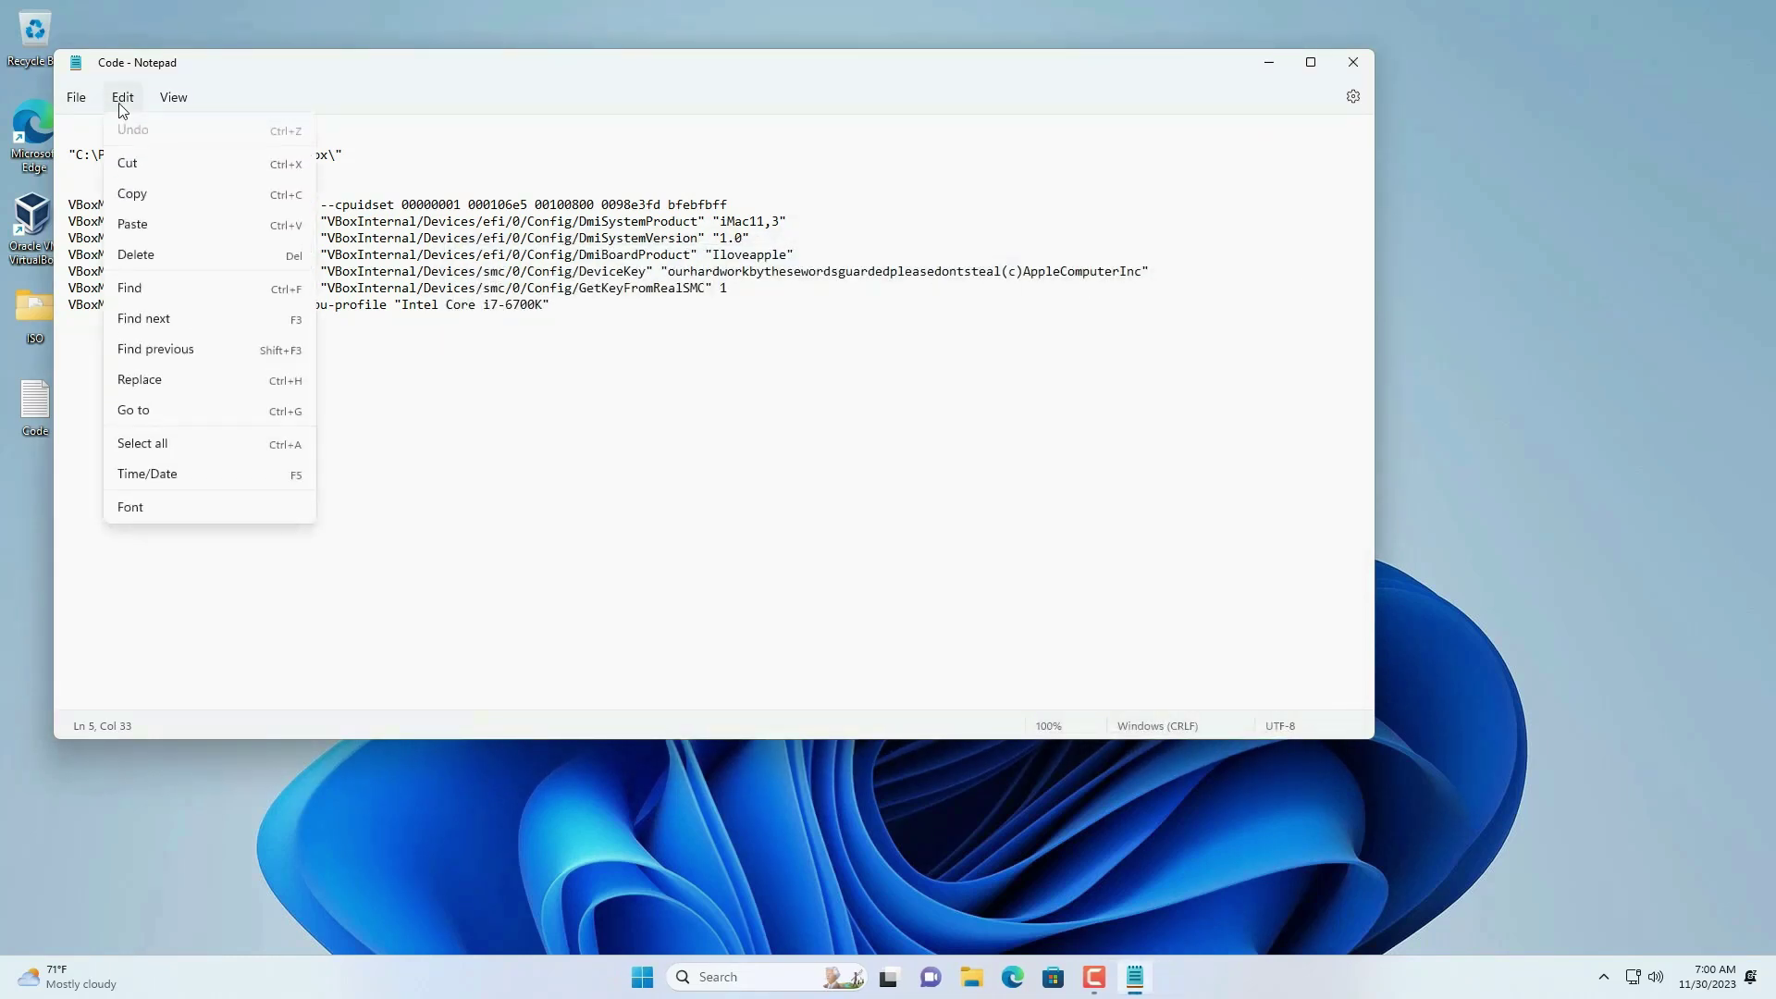
pyautogui.click(191, 381)
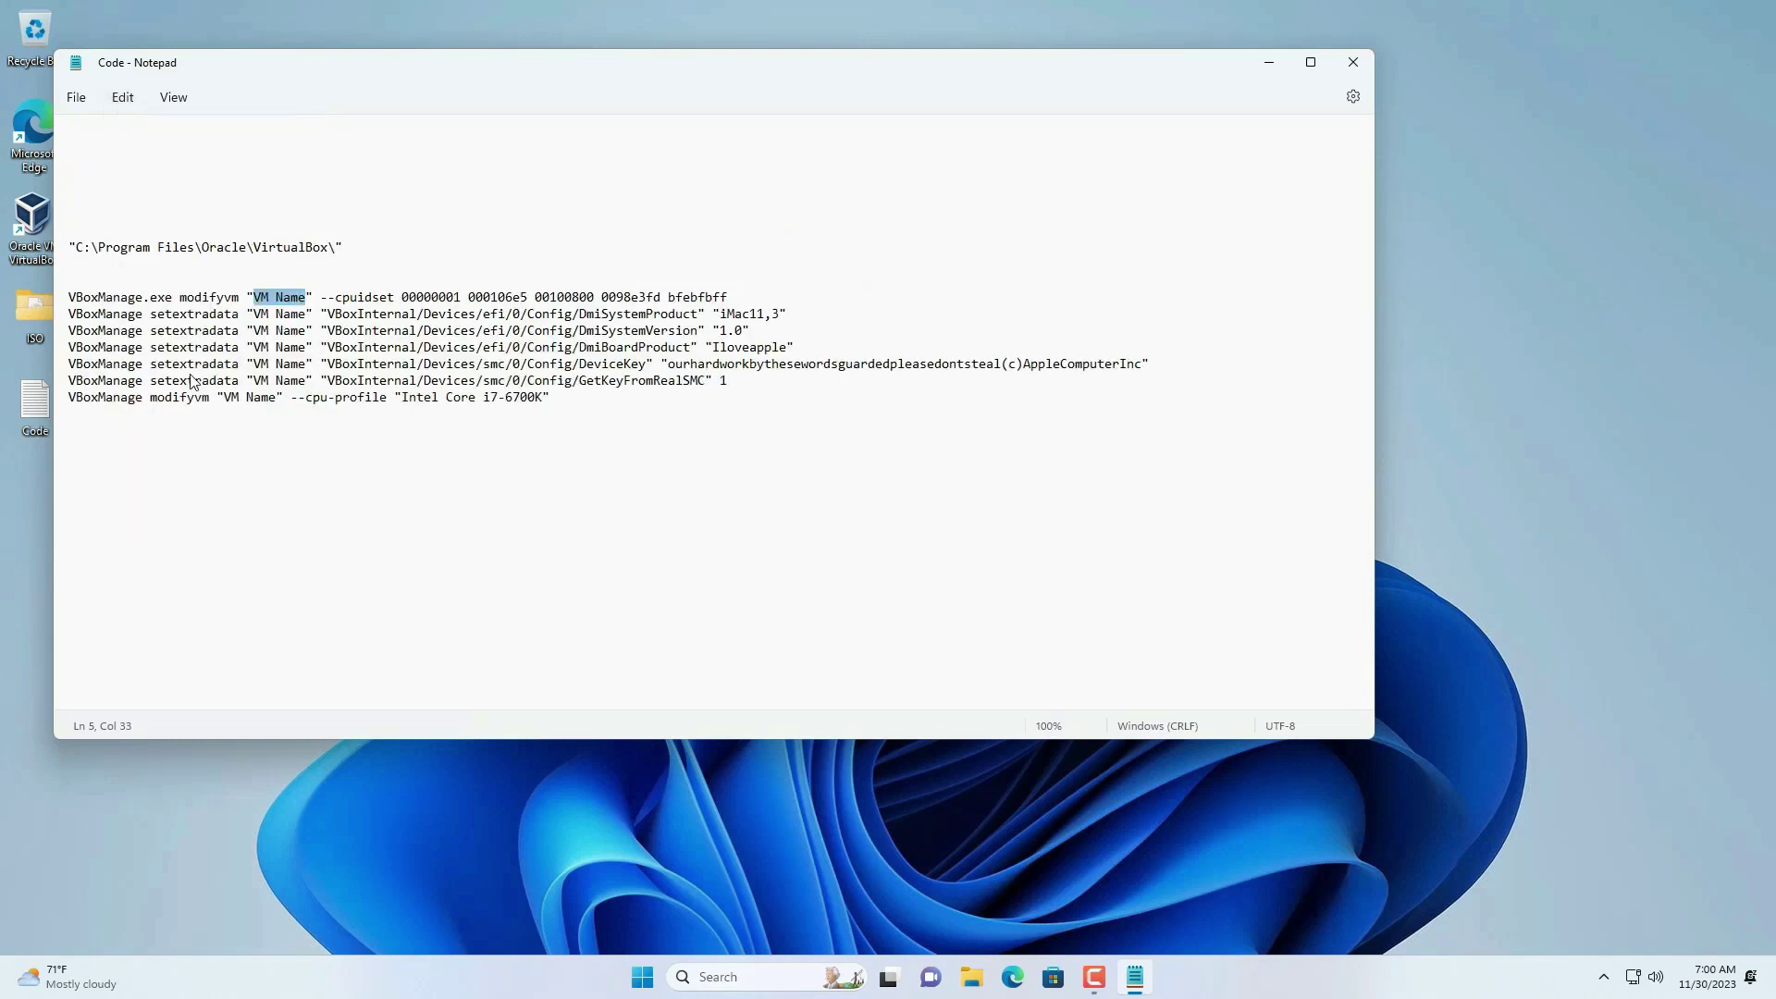
pyautogui.click(646, 186)
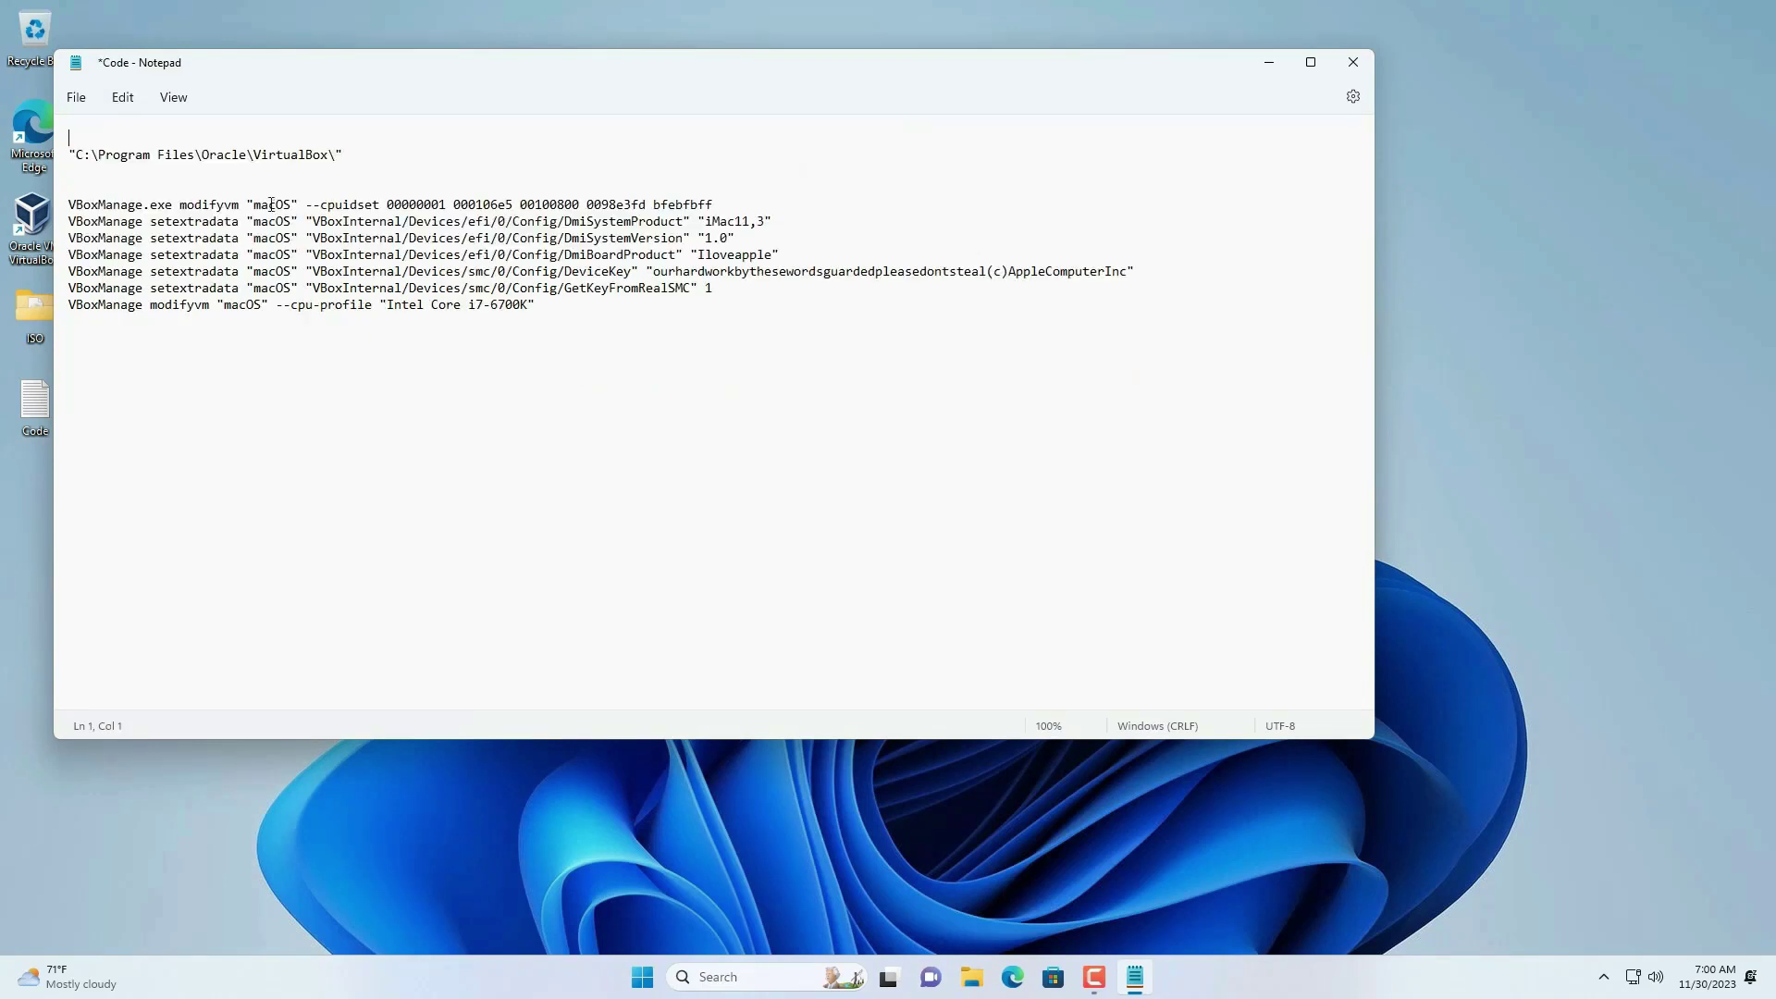
pyautogui.doubleClick(269, 206)
# - Narrow the Notepad window and search Windows for cmd
pyautogui.moveTo(1377, 354); pyautogui.dragTo(1157, 333)
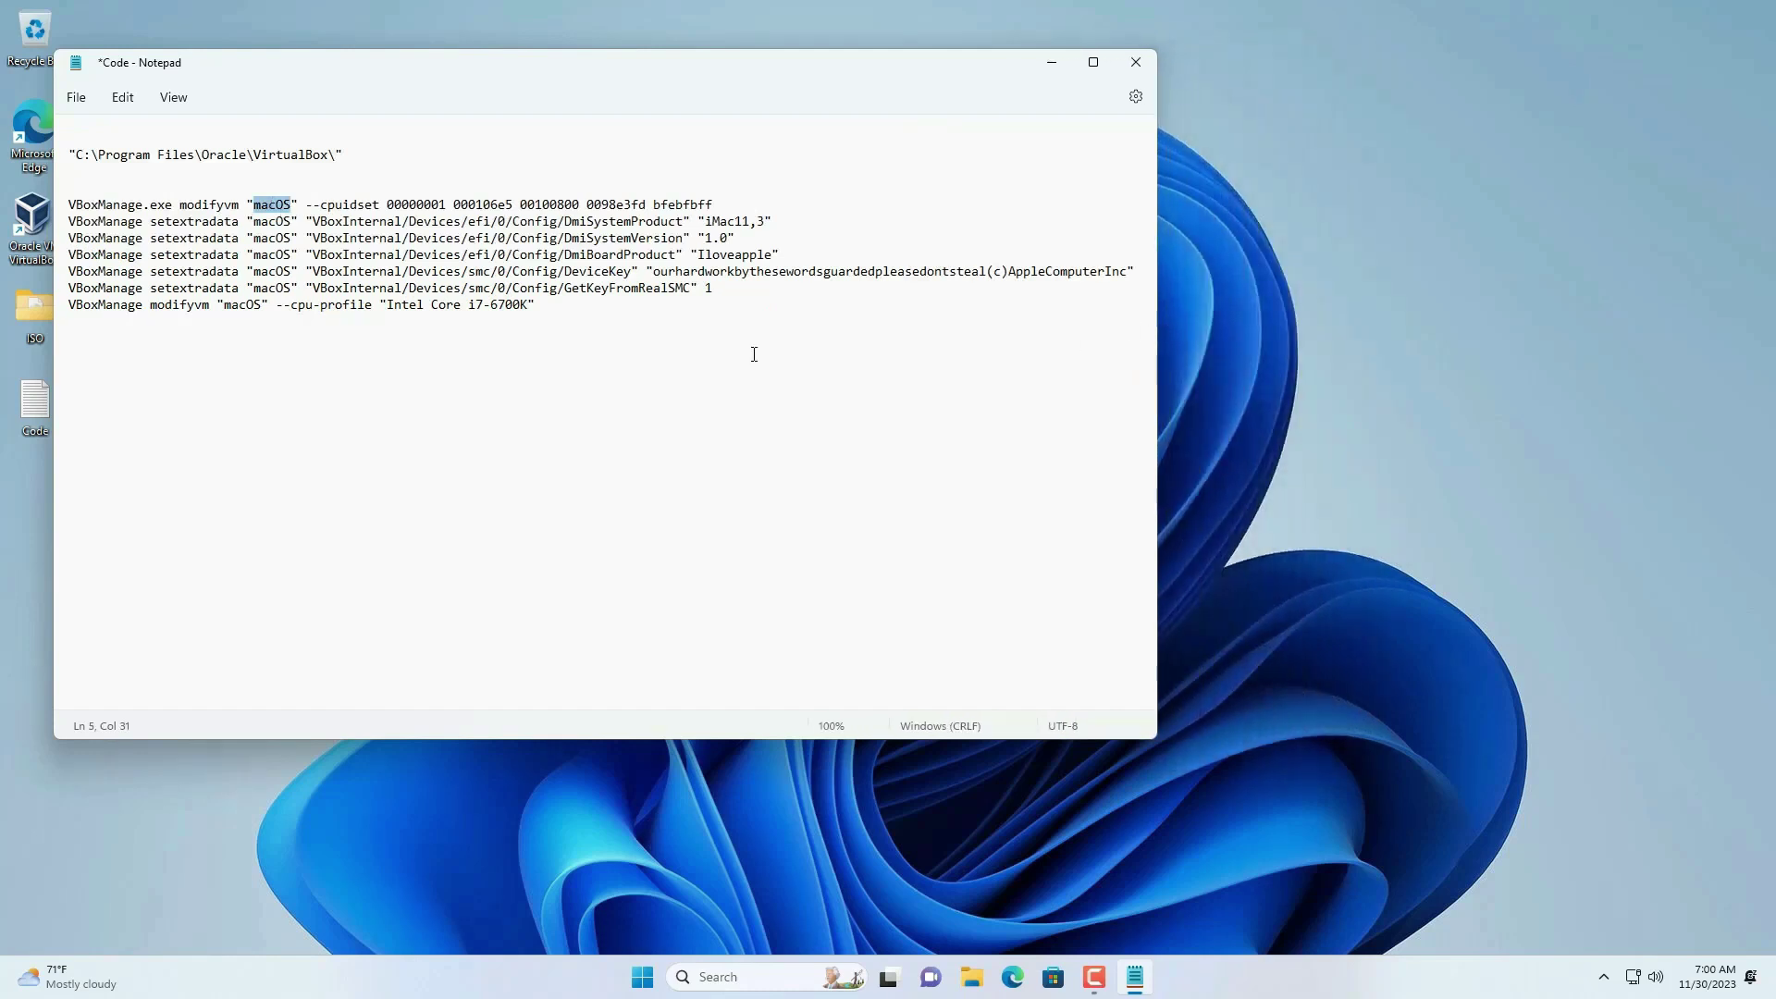
pyautogui.click(793, 977)
pyautogui.write('cmd')
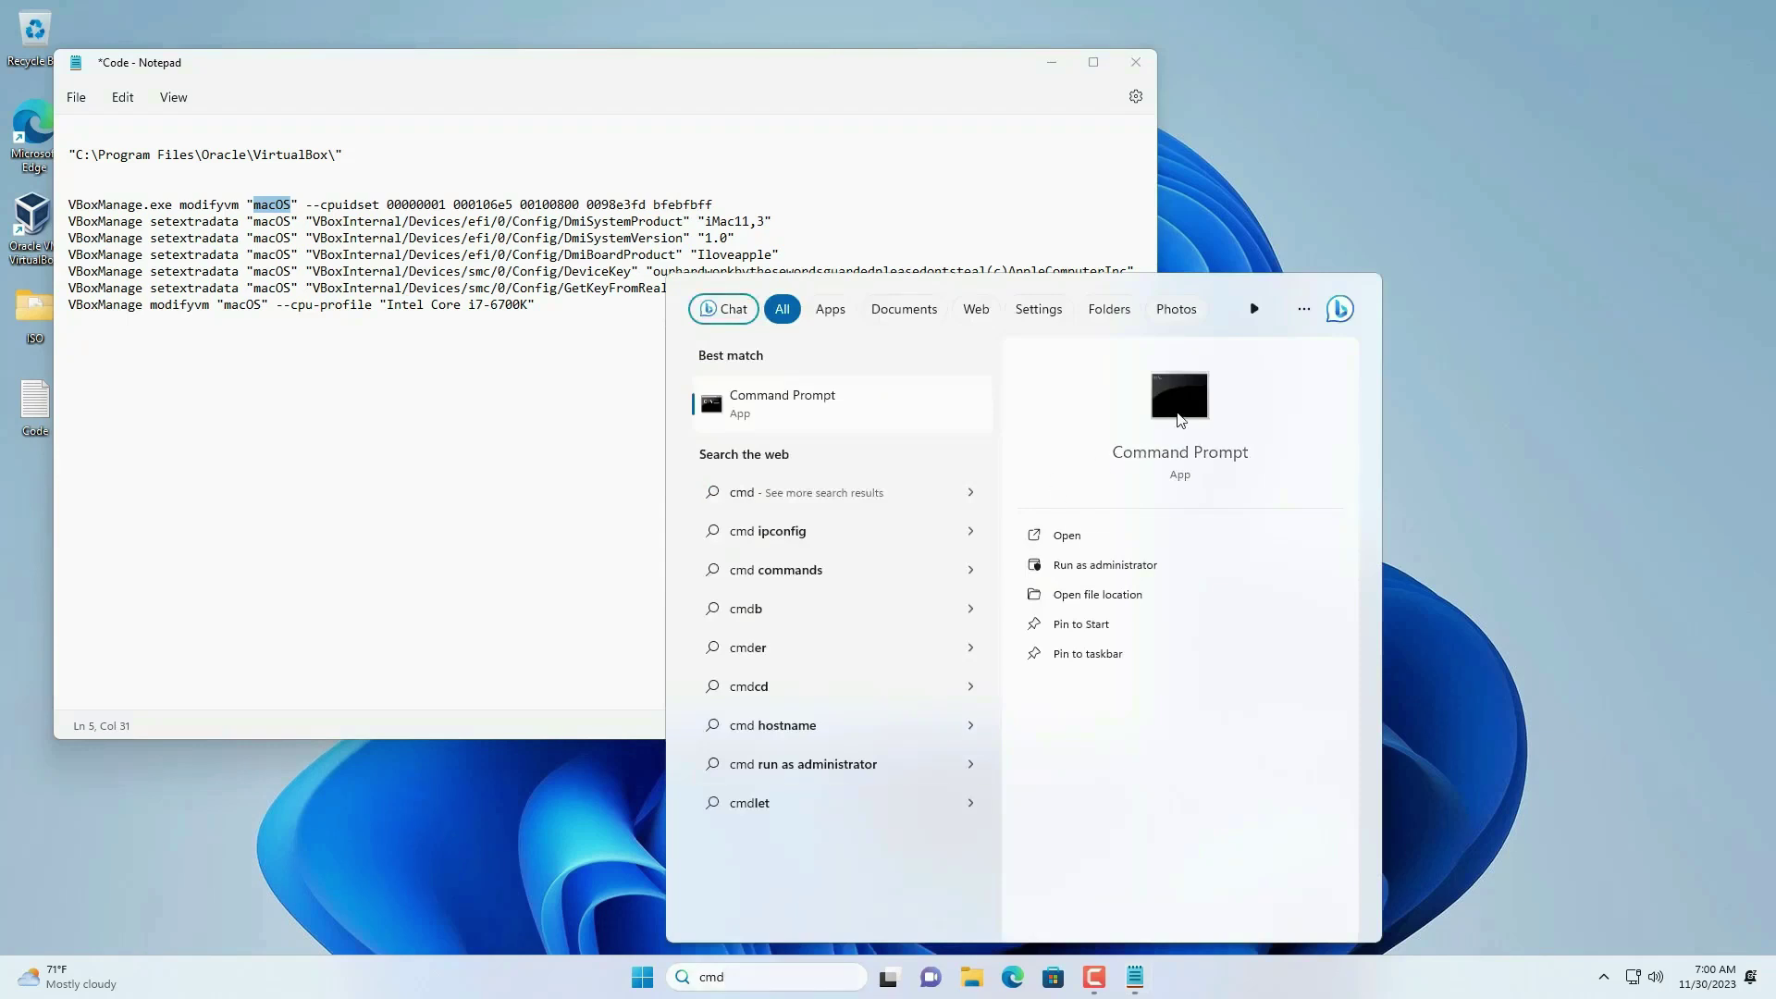
# - Launch Command Prompt and cd into the copied VirtualBox install folder path
pyautogui.press('Return')
pyautogui.click(352, 155)
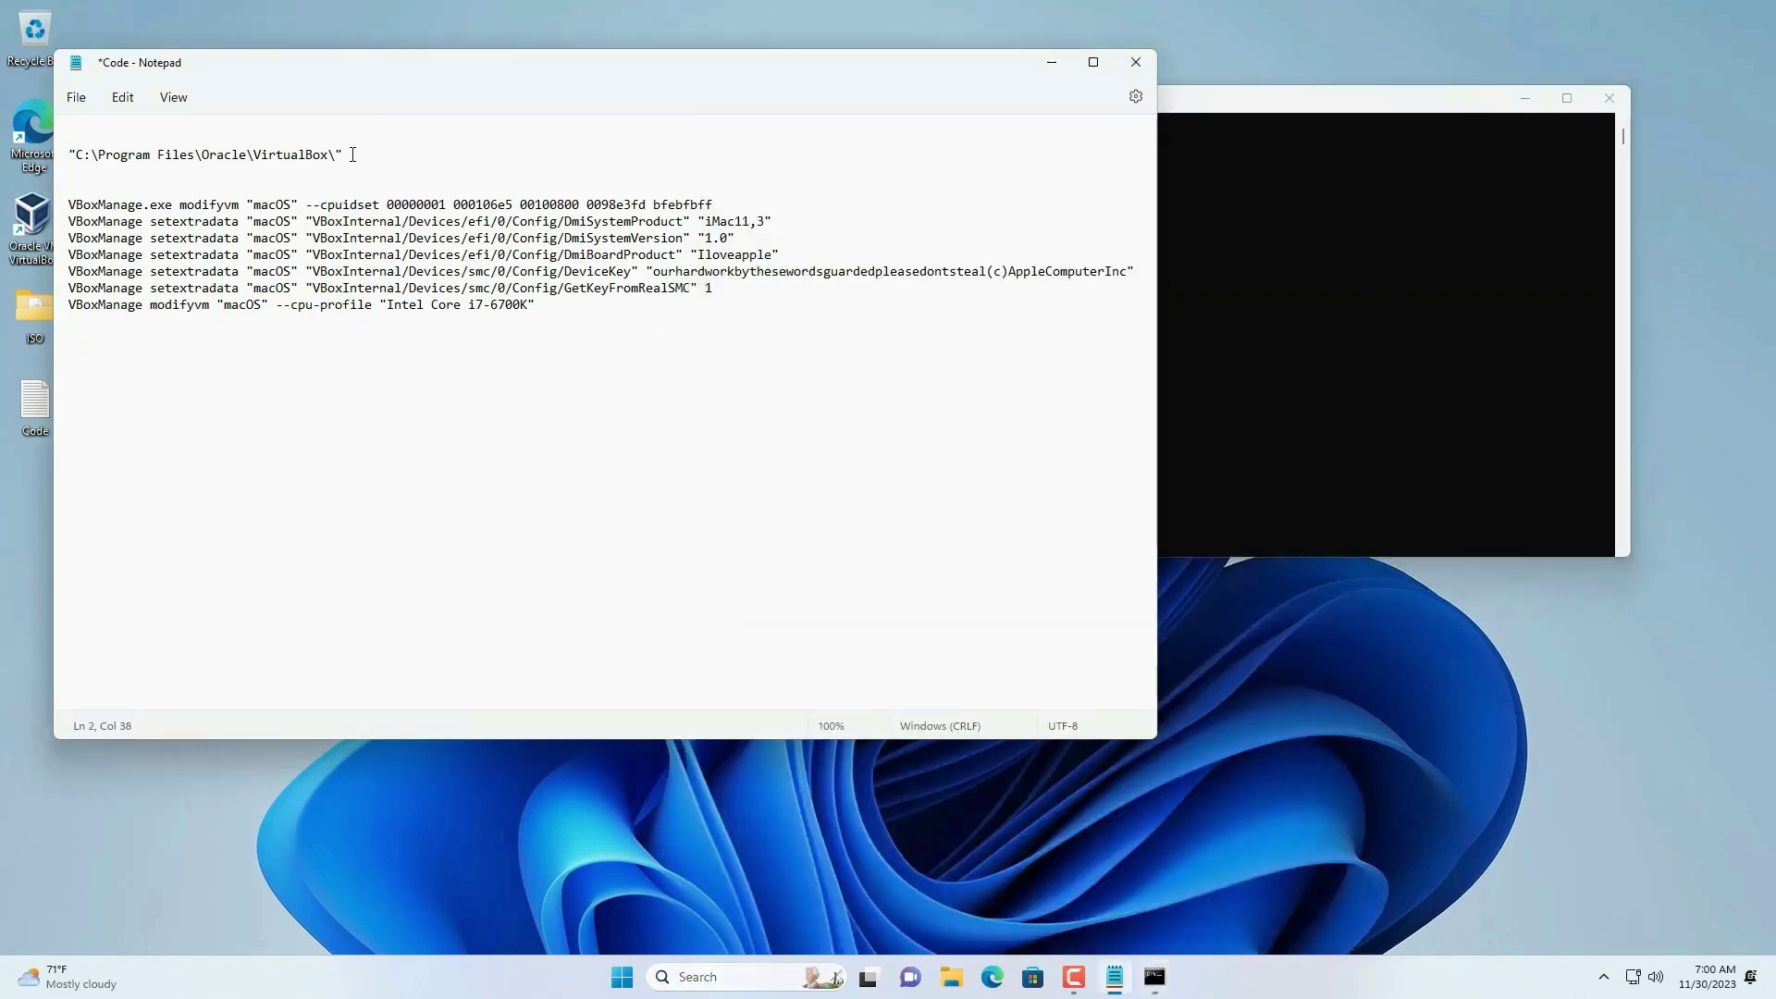
pyautogui.moveTo(352, 155); pyautogui.dragTo(66, 156)
pyautogui.hotkey('ctrl', 'c')
pyautogui.click(1238, 306)
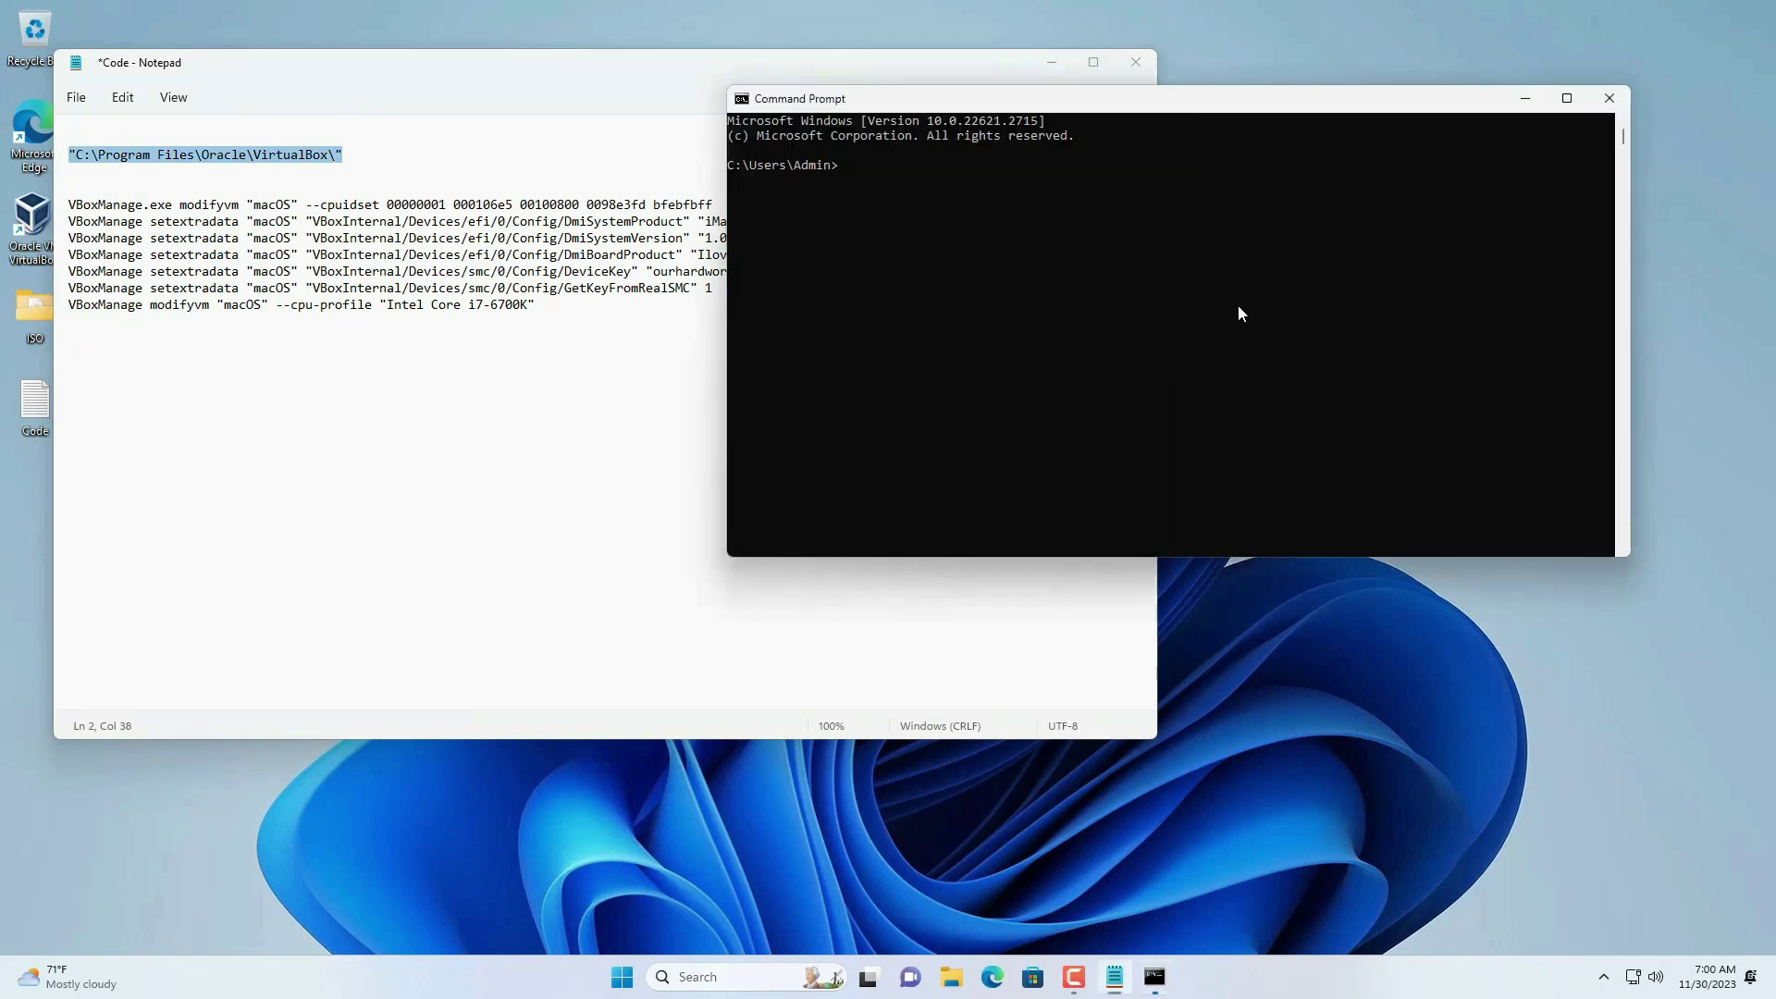
pyautogui.write('cd')
pyautogui.hotkey('ctrl', 'v')
pyautogui.press('Return')
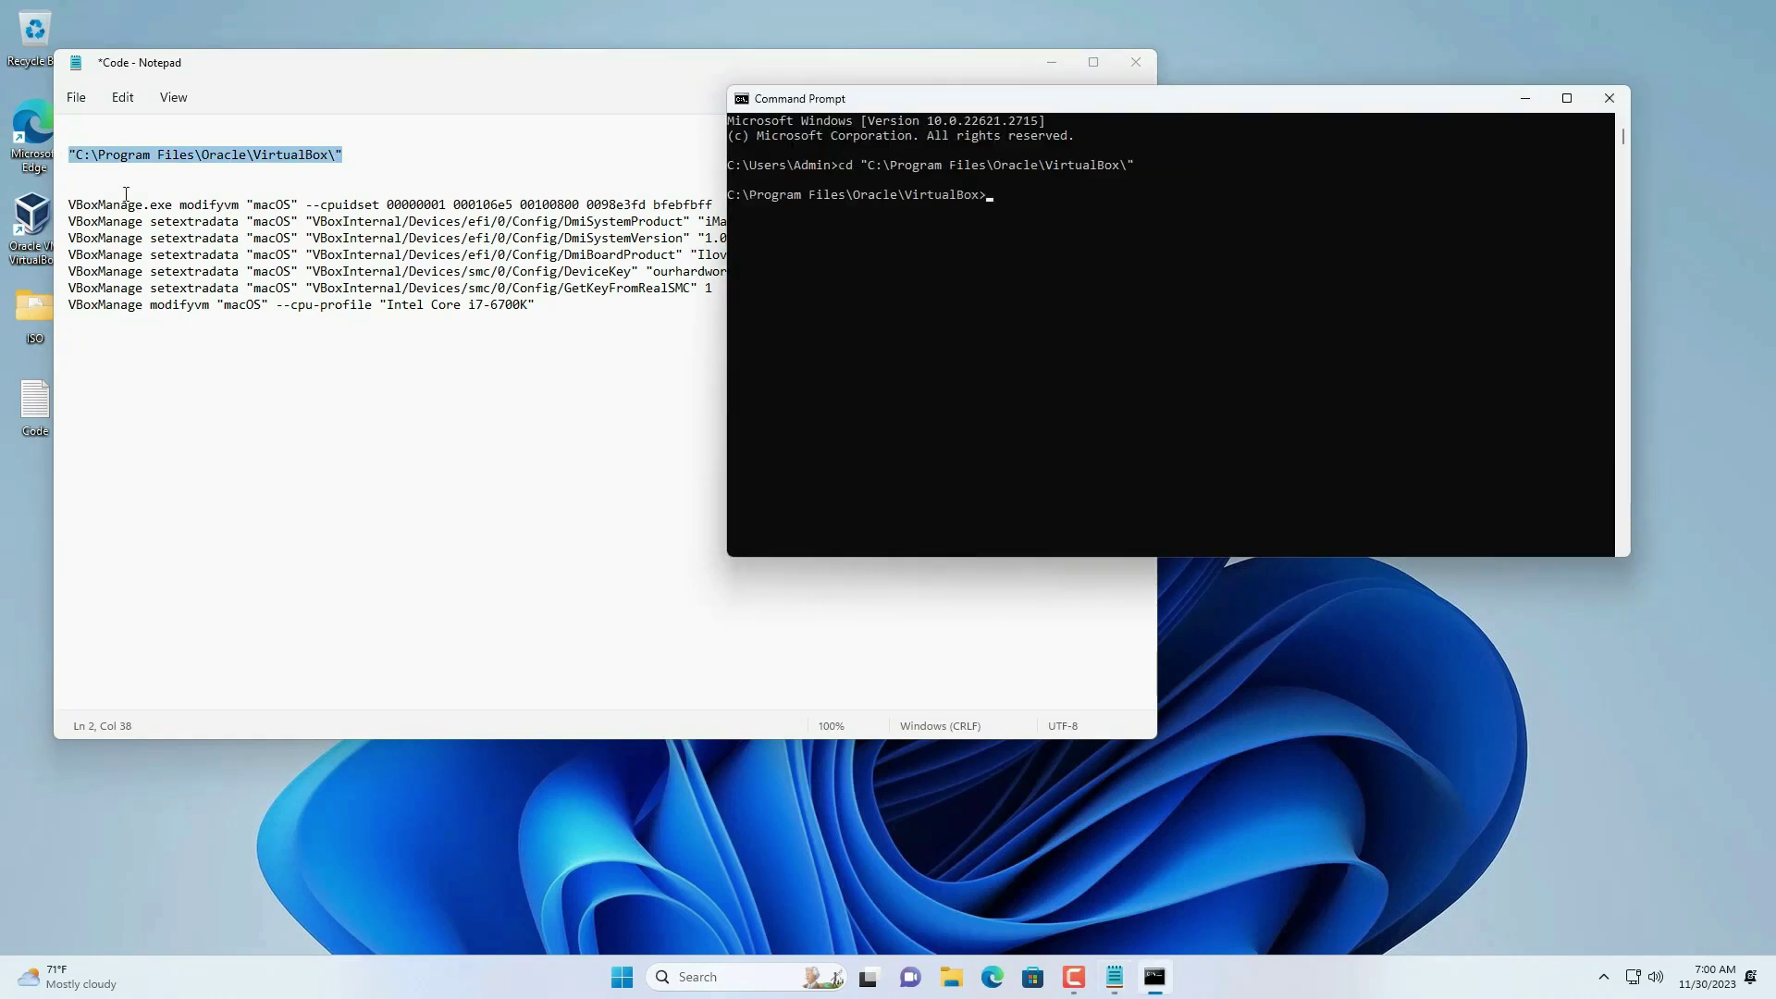
# - Copy the seven VBoxManage commands into the console, then close Command Prompt and Notepad
pyautogui.click(71, 204)
pyautogui.moveTo(71, 203); pyautogui.dragTo(610, 305)
pyautogui.press('super+c')
pyautogui.rightClick(610, 264)
pyautogui.click(1419, 330)
pyautogui.rightClick(1420, 330)
pyautogui.click(1609, 98)
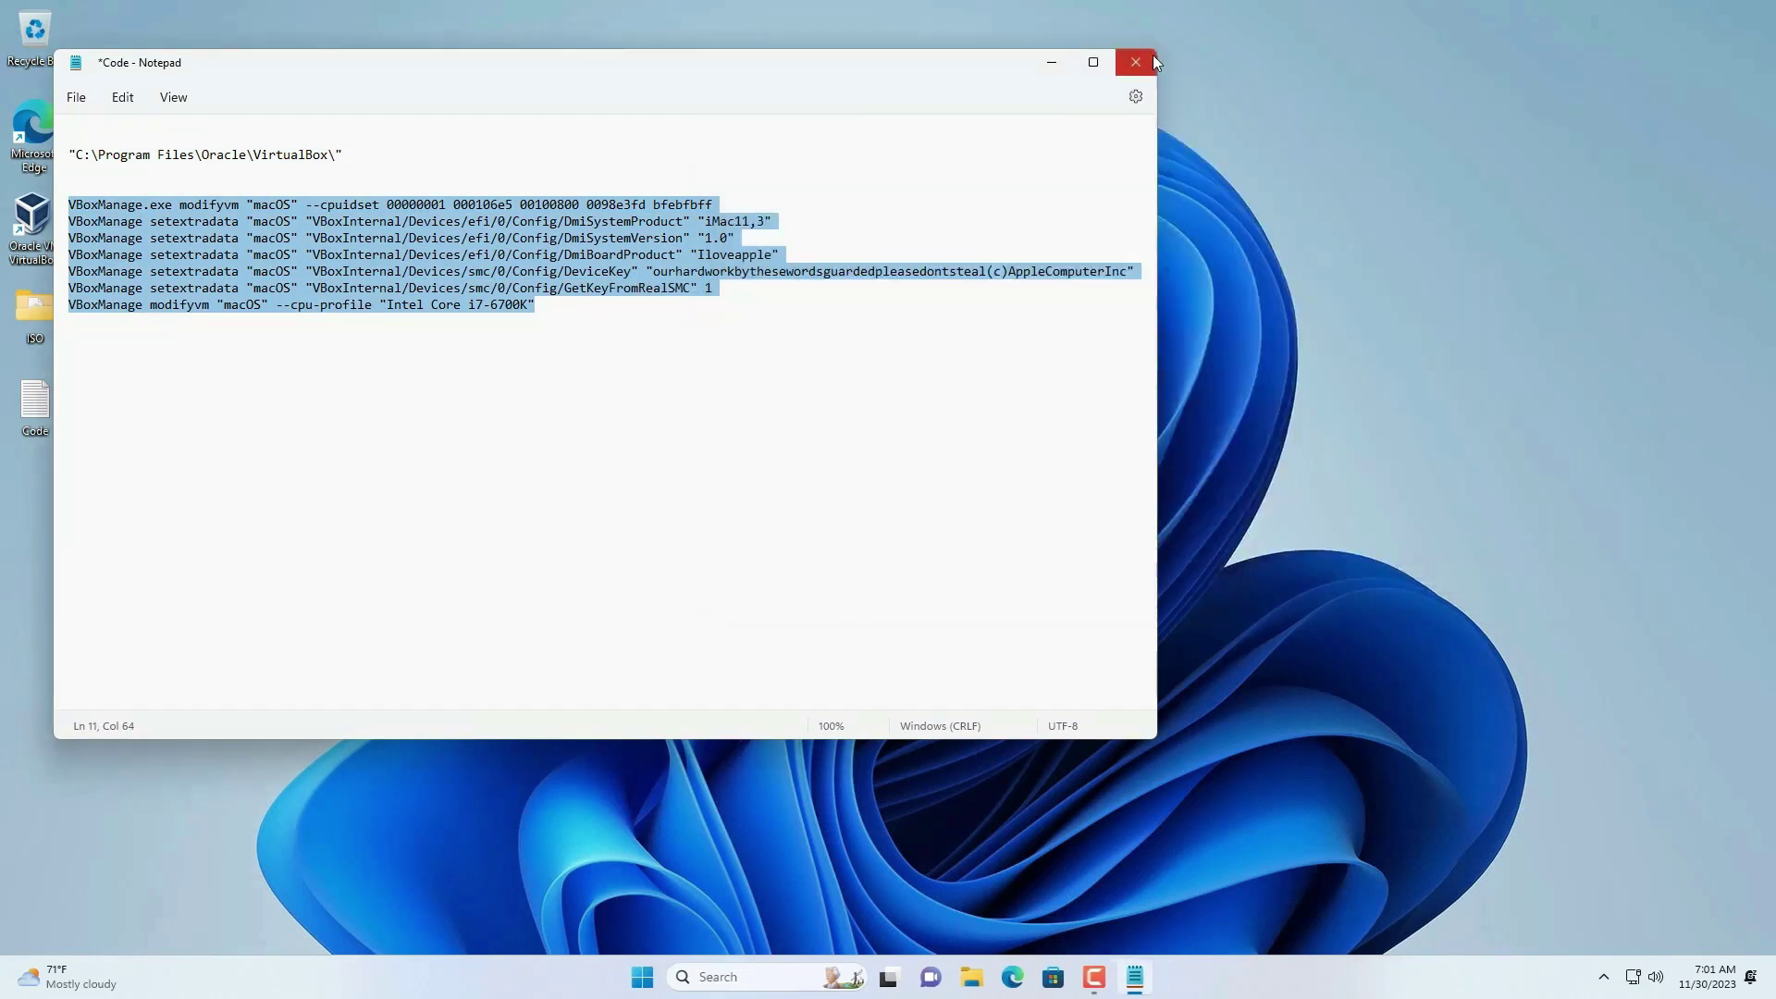
pyautogui.click(1151, 62)
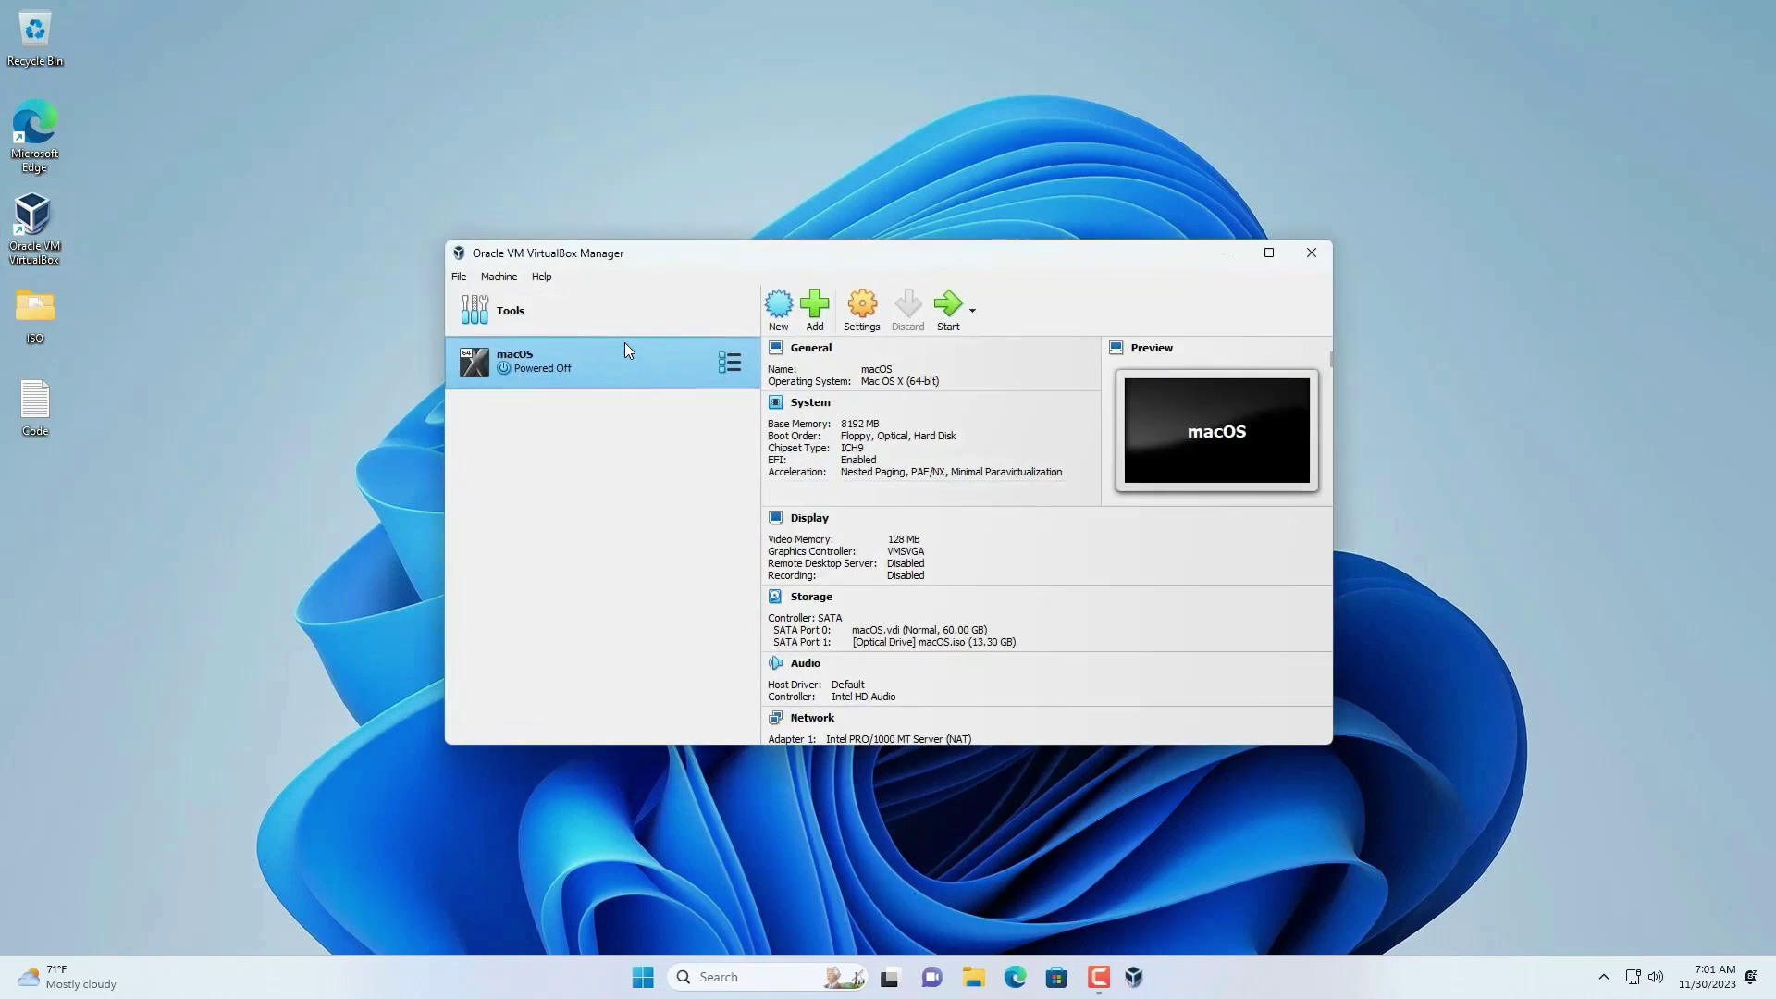
# - Start the macOS VM and open Disk Utility showing all devices
pyautogui.click(949, 323)
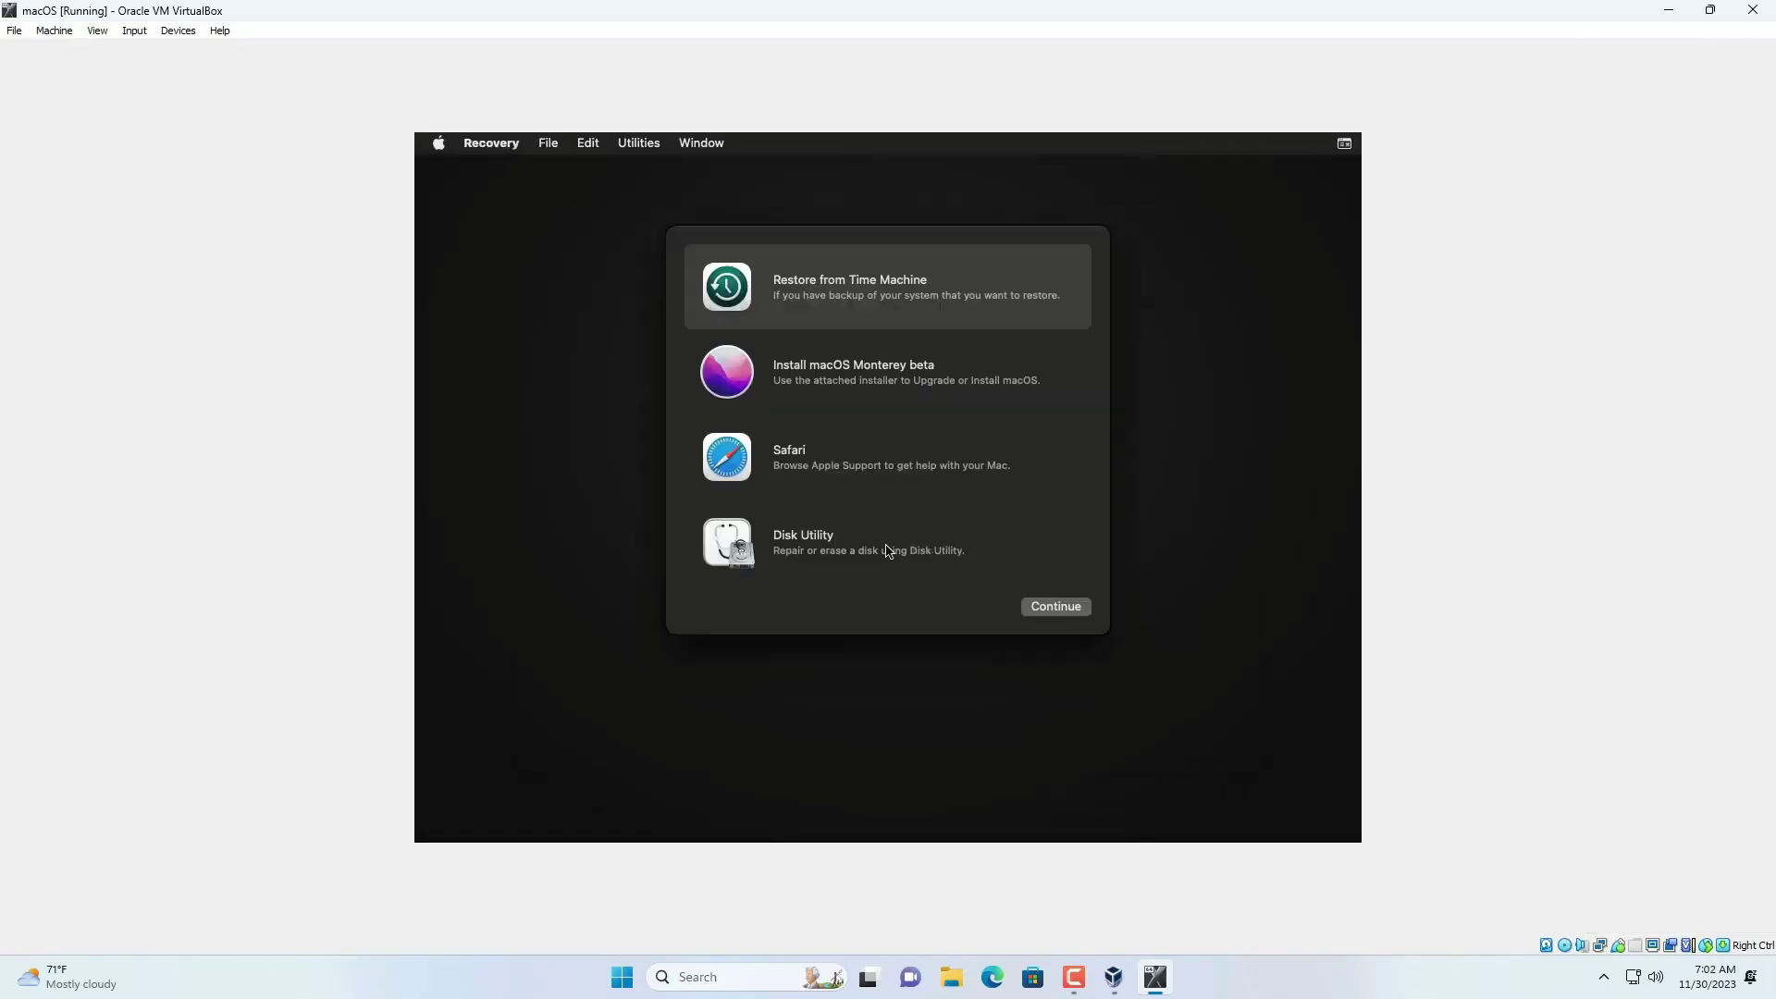
pyautogui.click(885, 551)
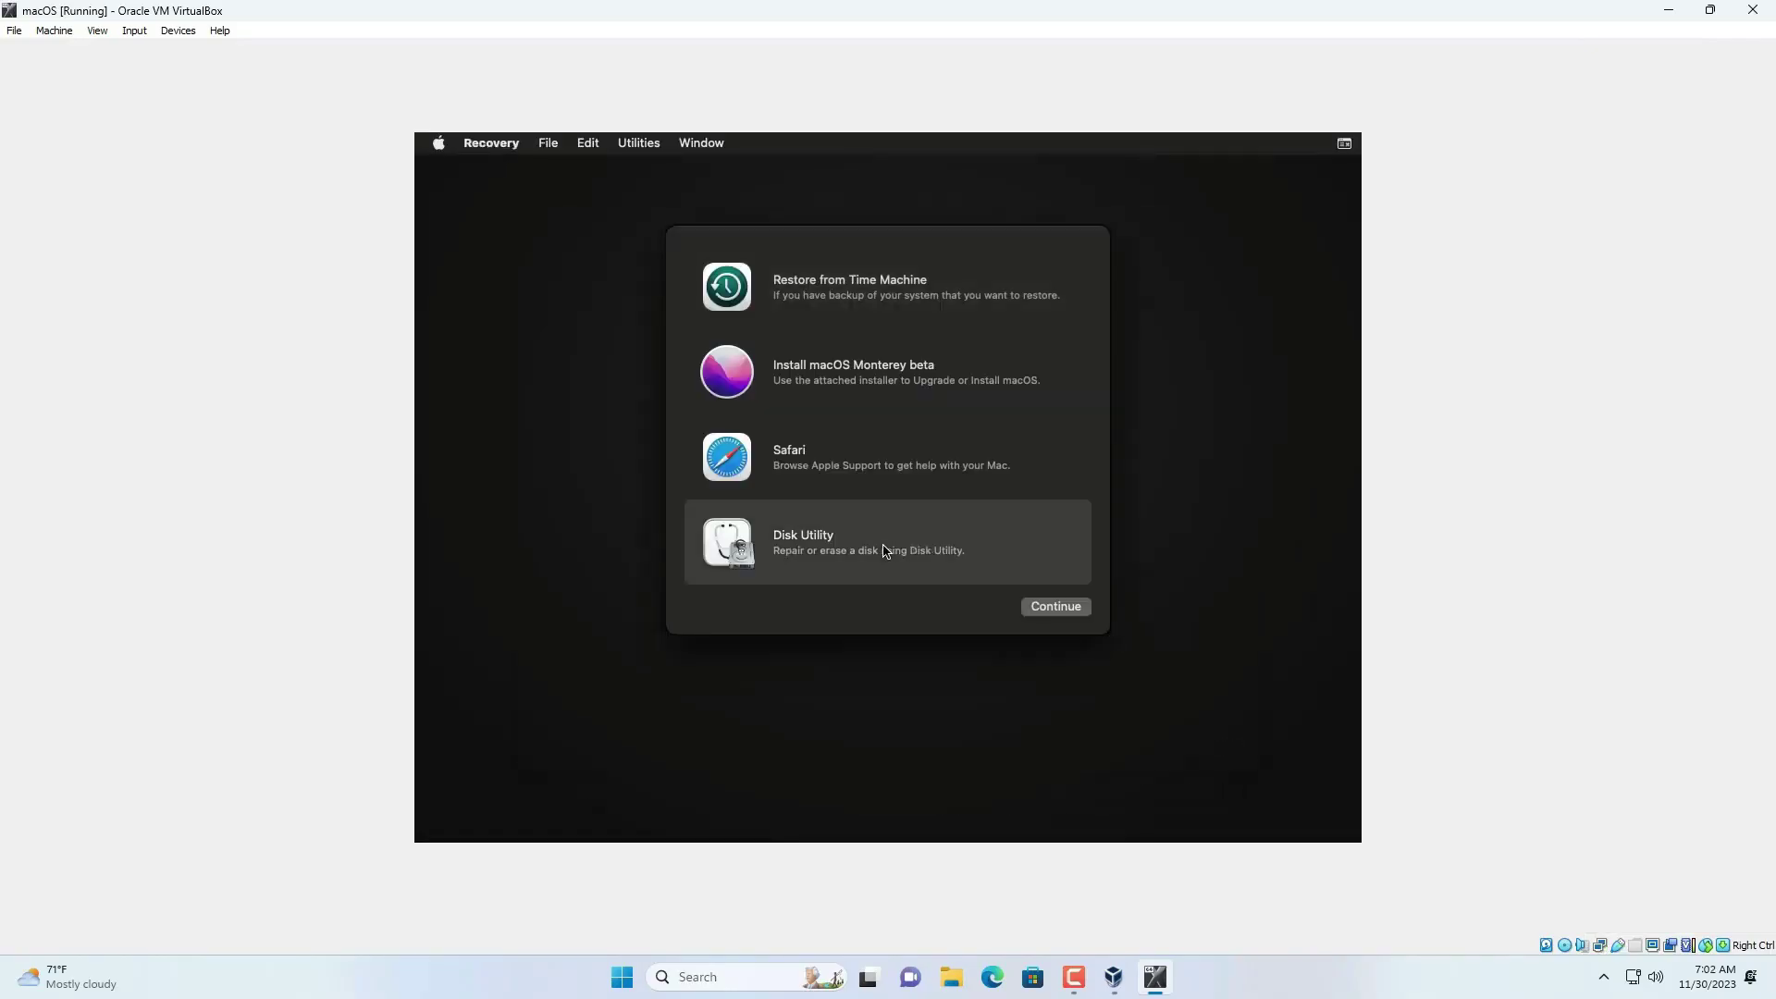
pyautogui.click(1054, 607)
pyautogui.click(701, 253)
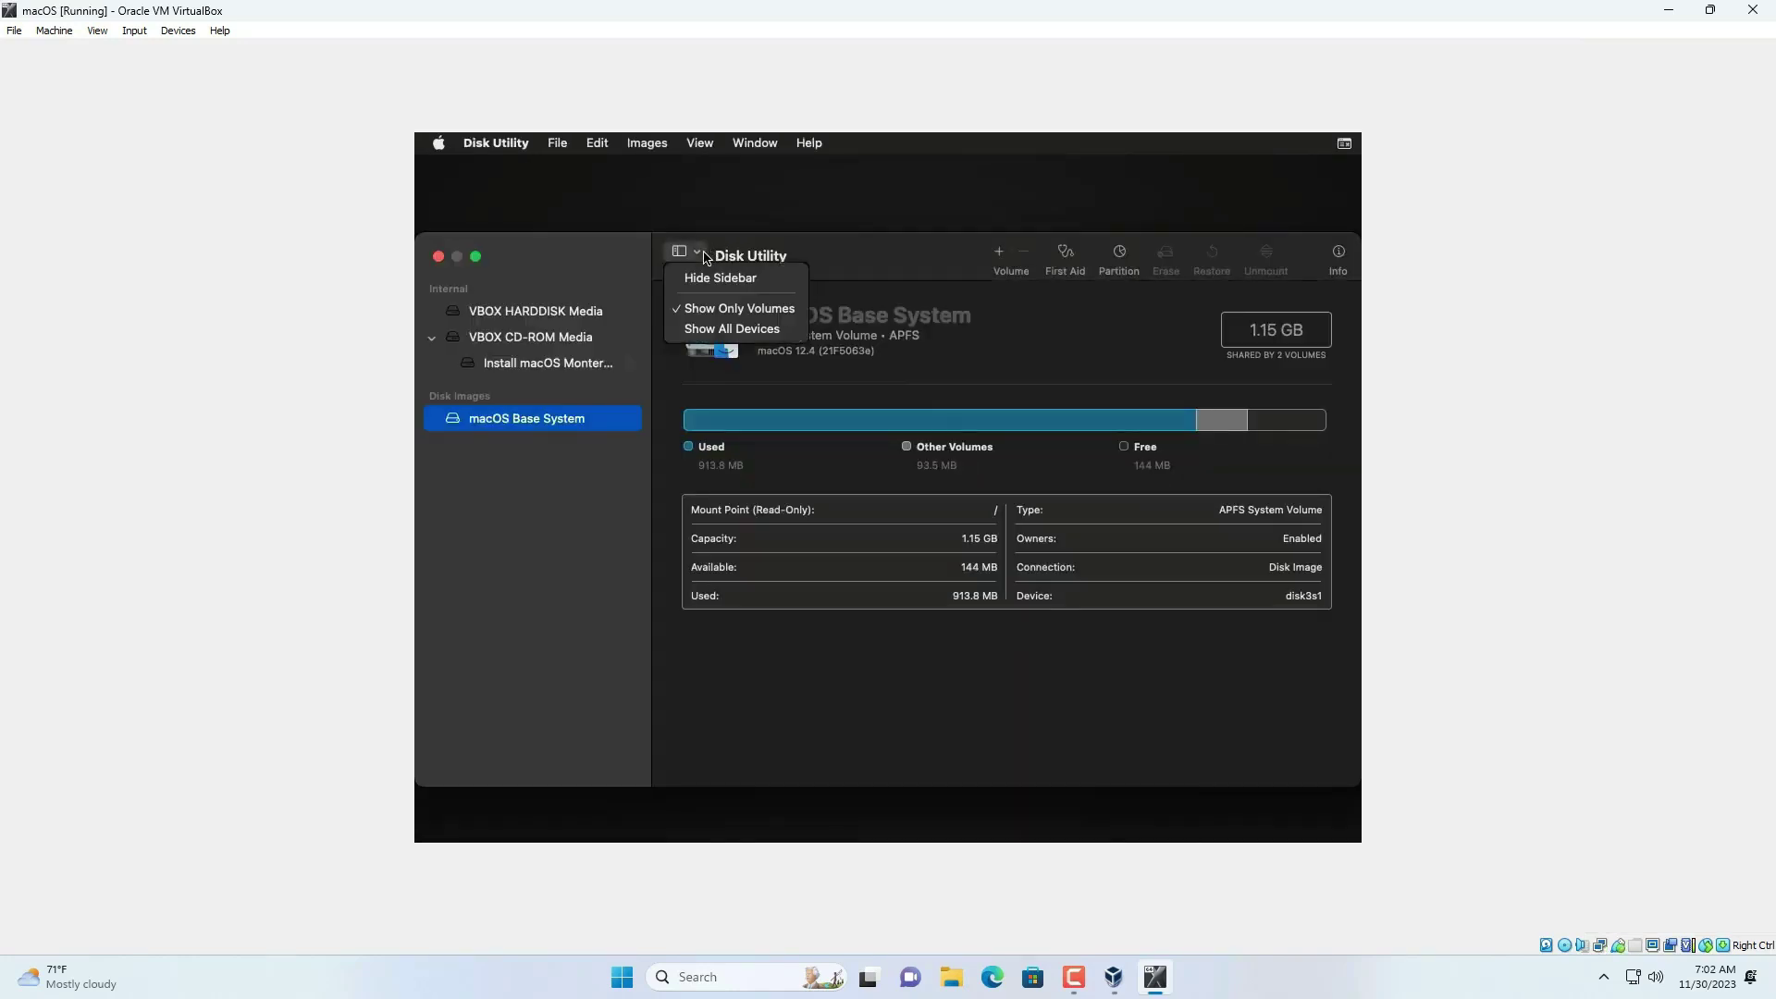
pyautogui.click(712, 328)
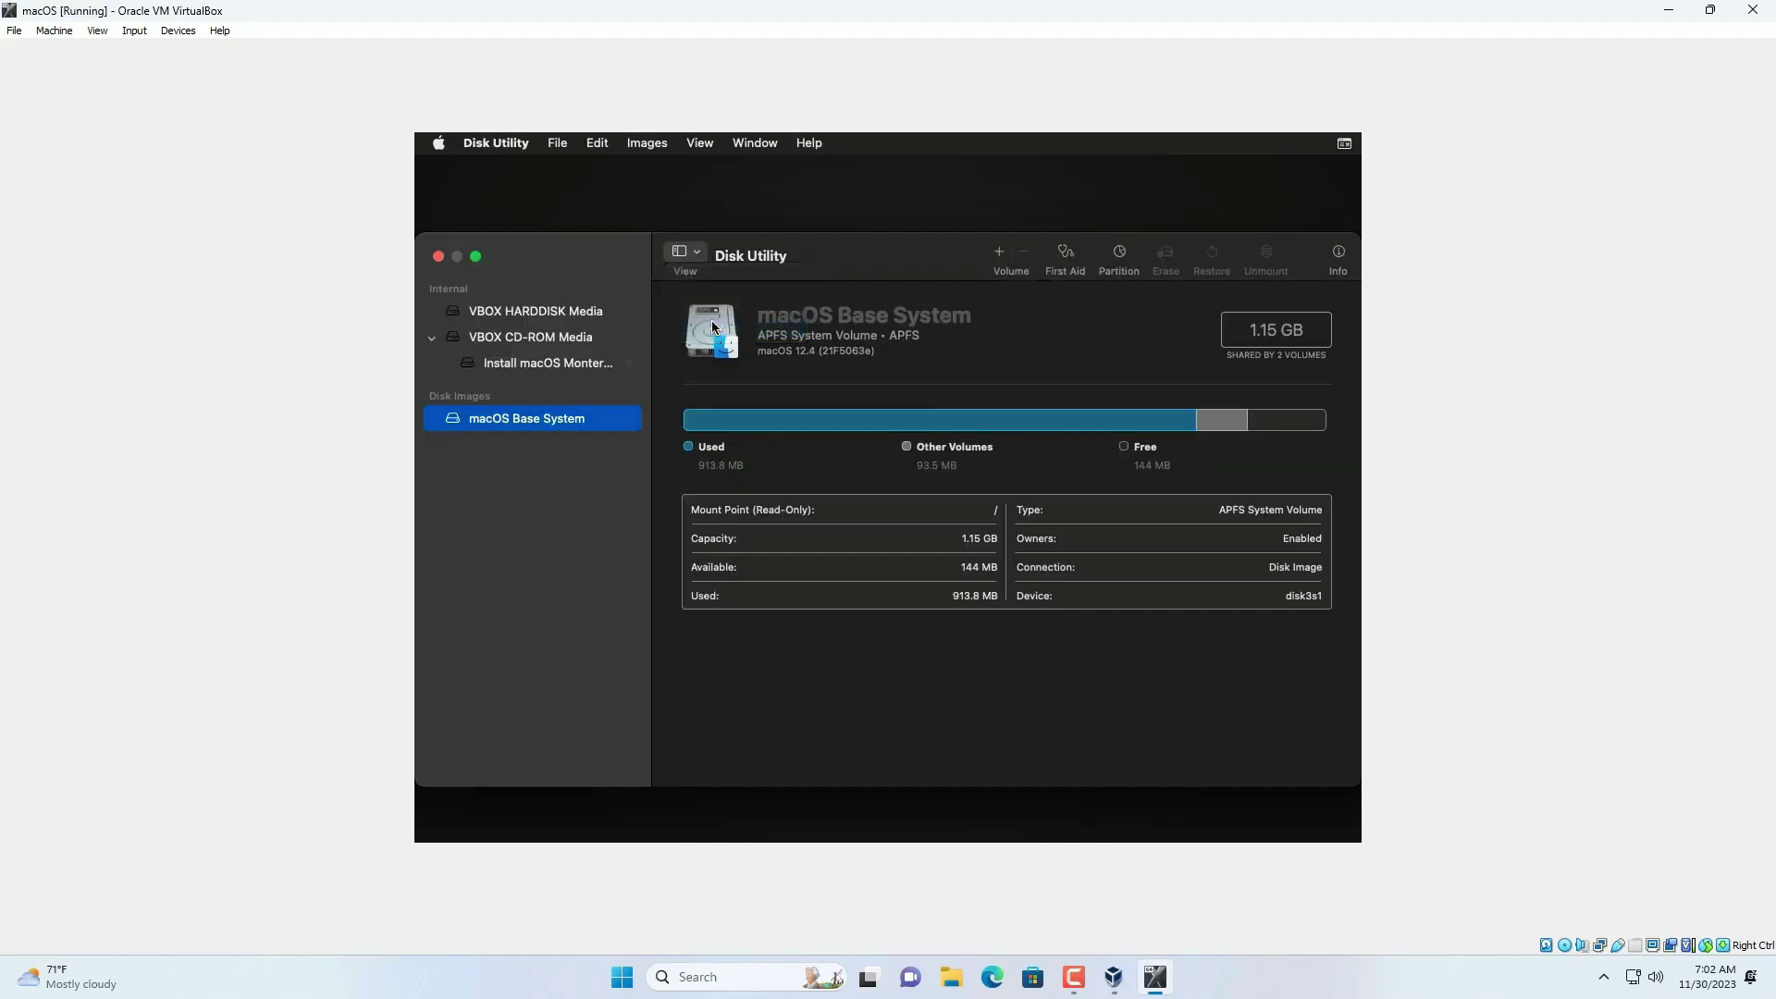
# - Erase VBOX HARDDISK Media as an APFS volume named macOS
pyautogui.click(558, 312)
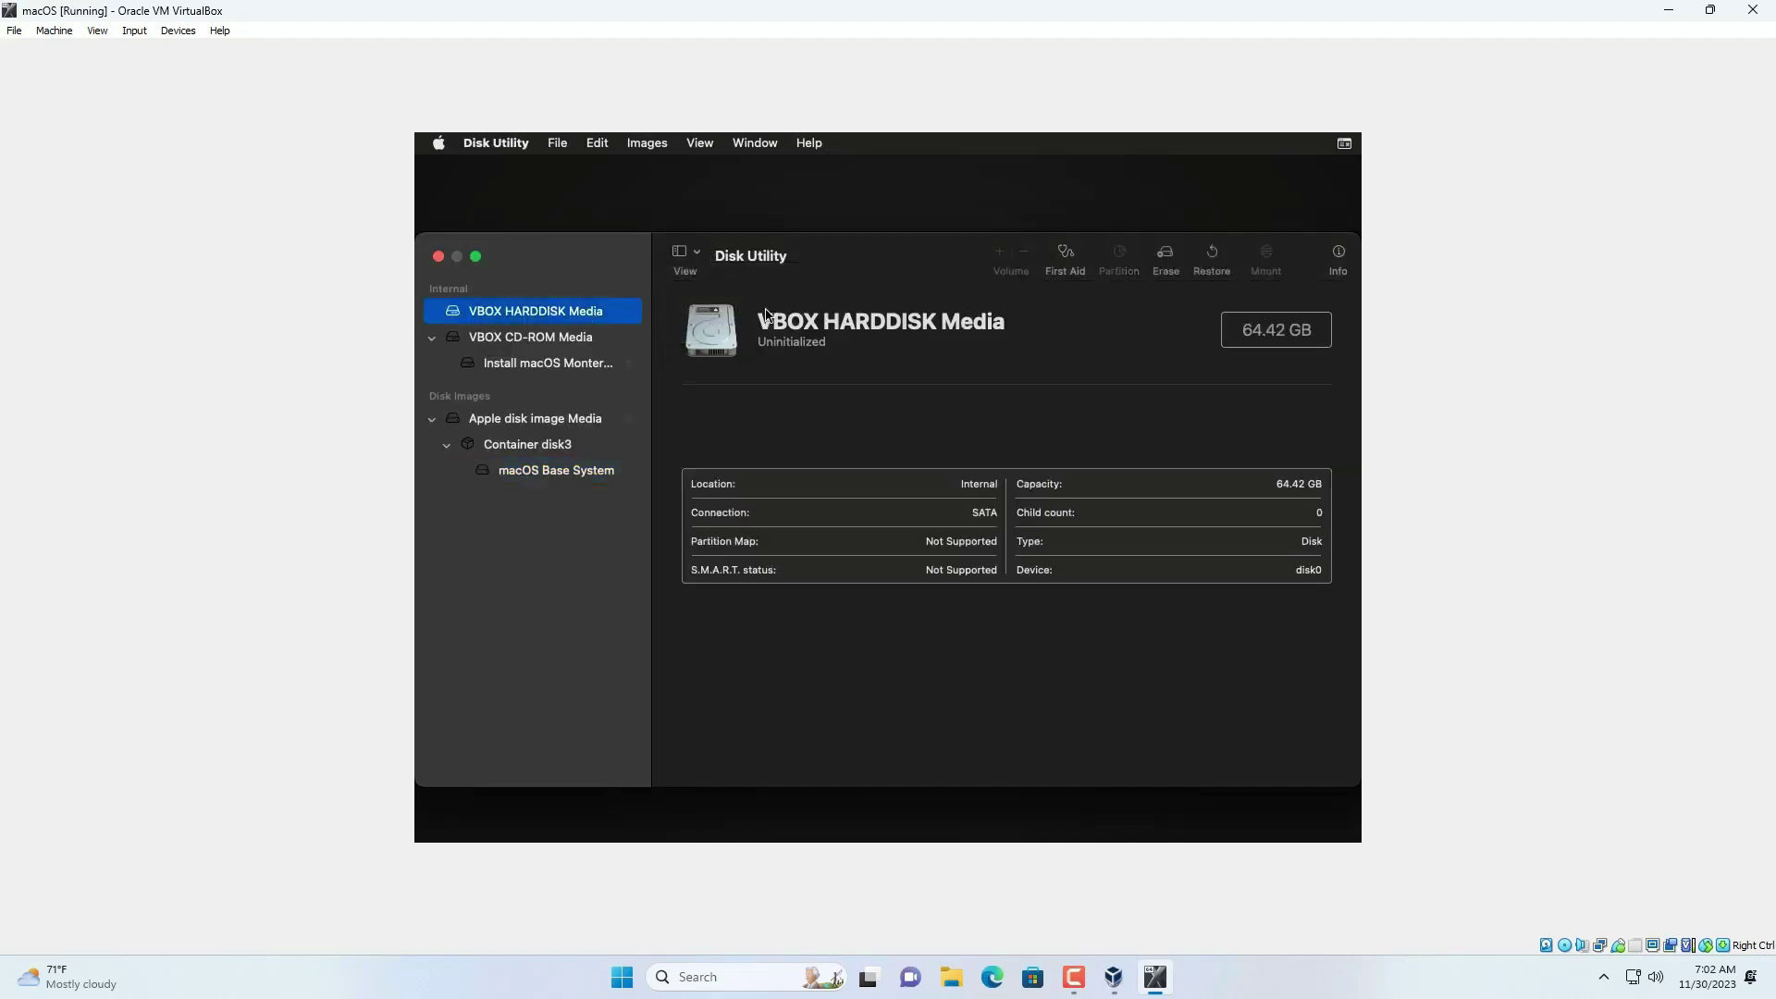
pyautogui.click(1167, 256)
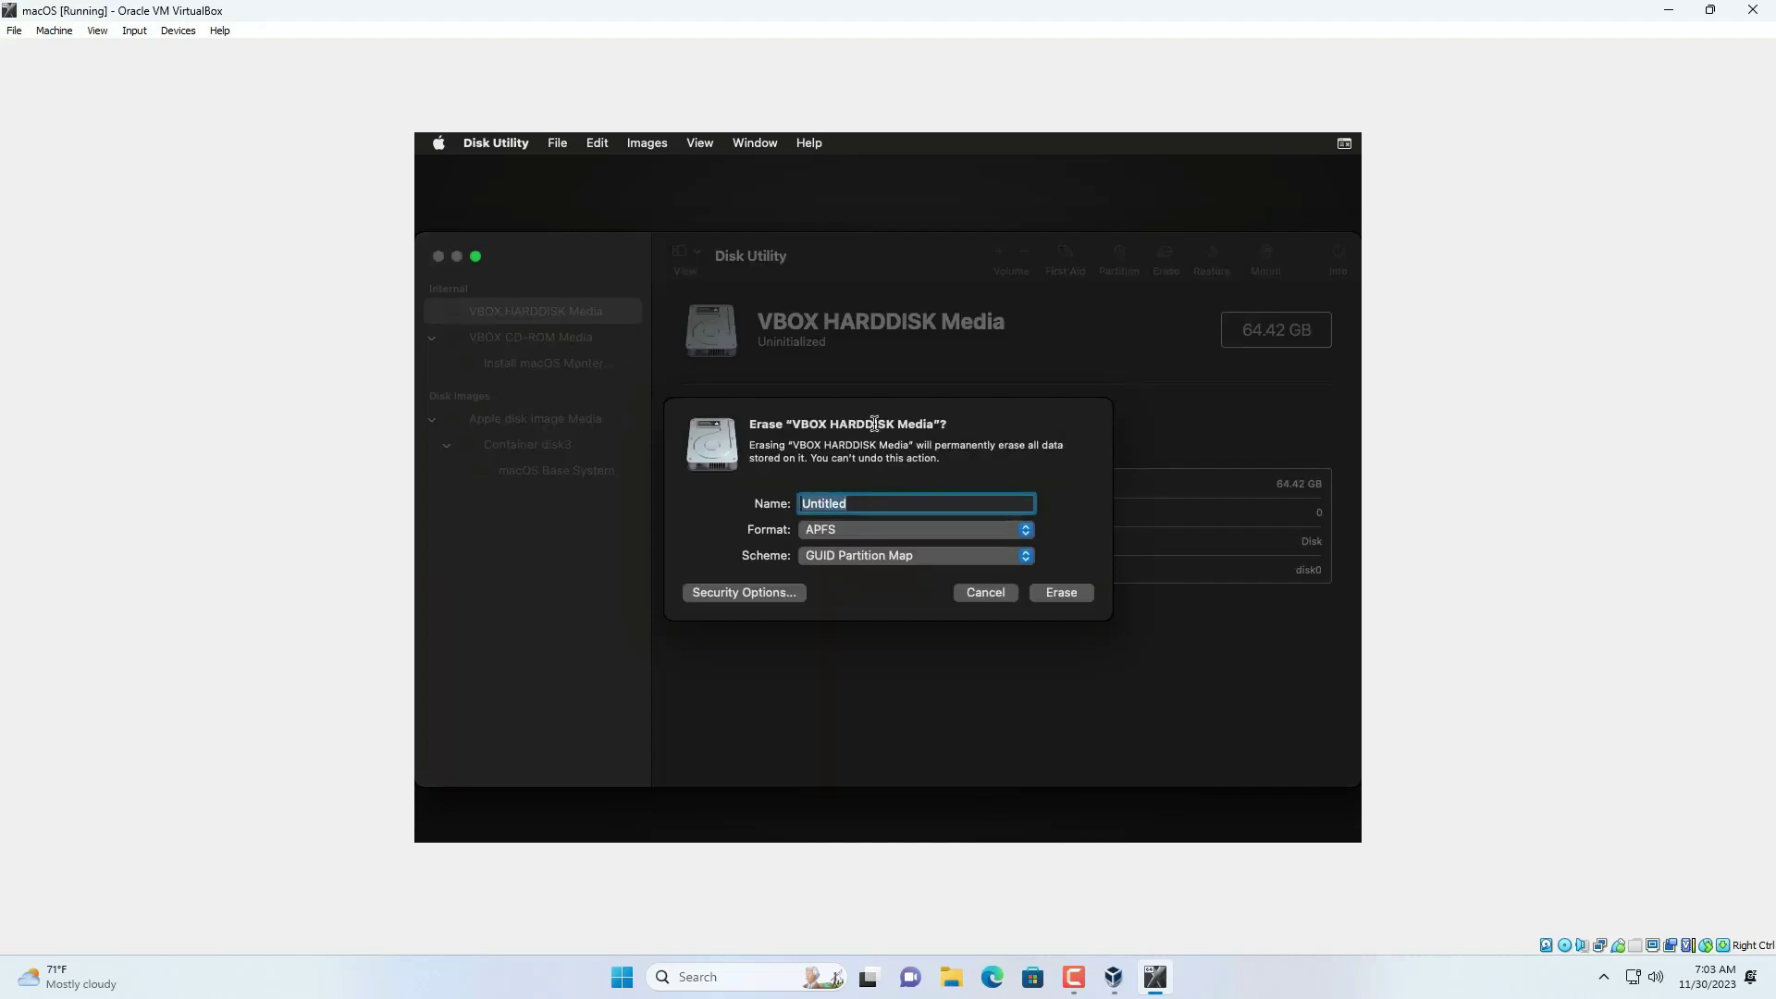
pyautogui.write('macOS')
pyautogui.click(1062, 594)
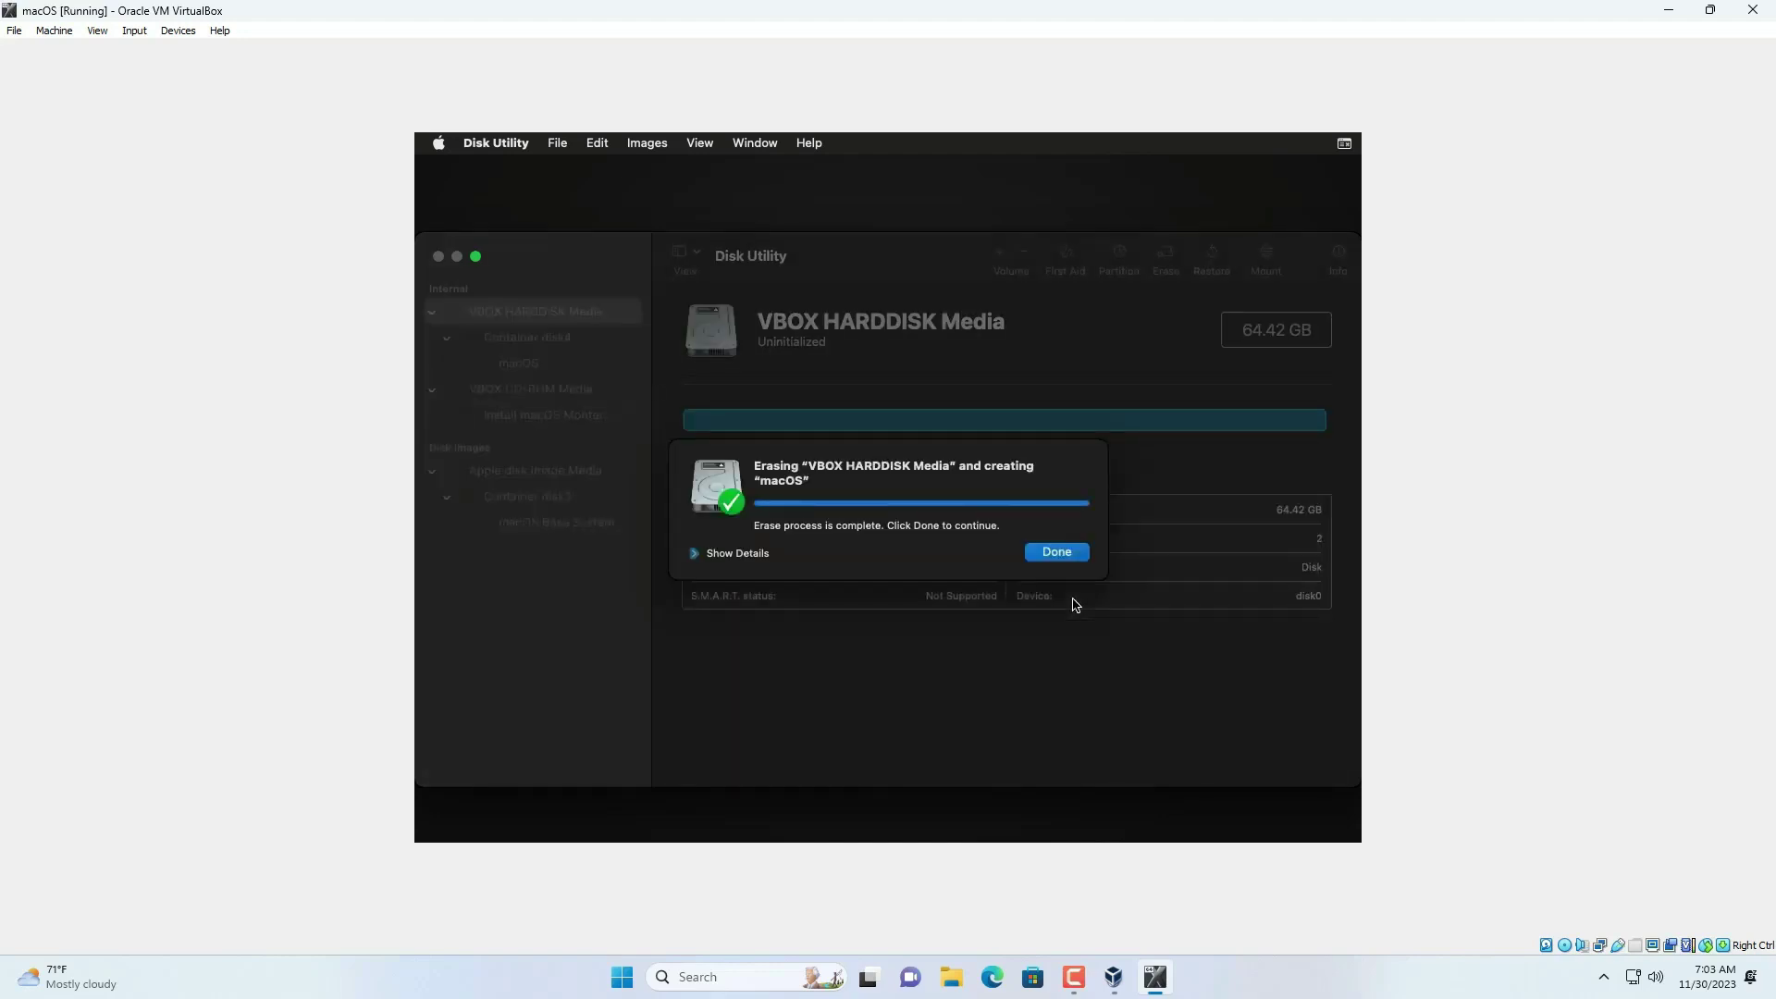
pyautogui.click(1064, 556)
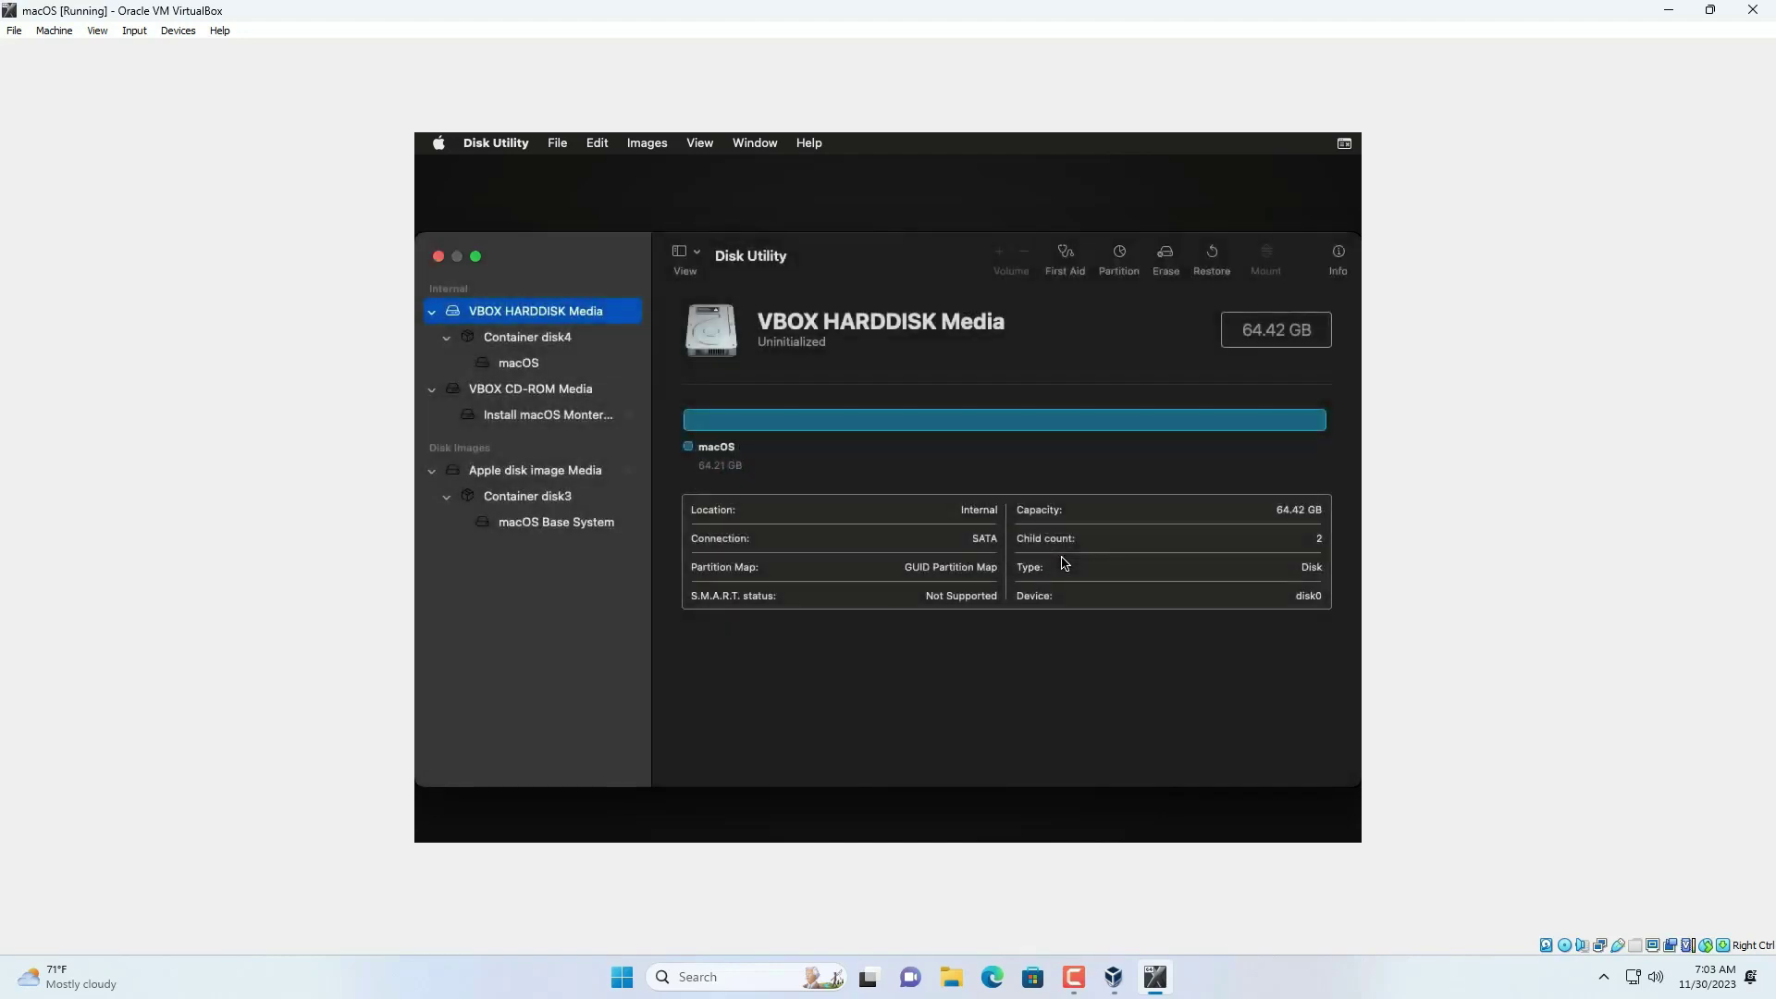
pyautogui.click(438, 256)
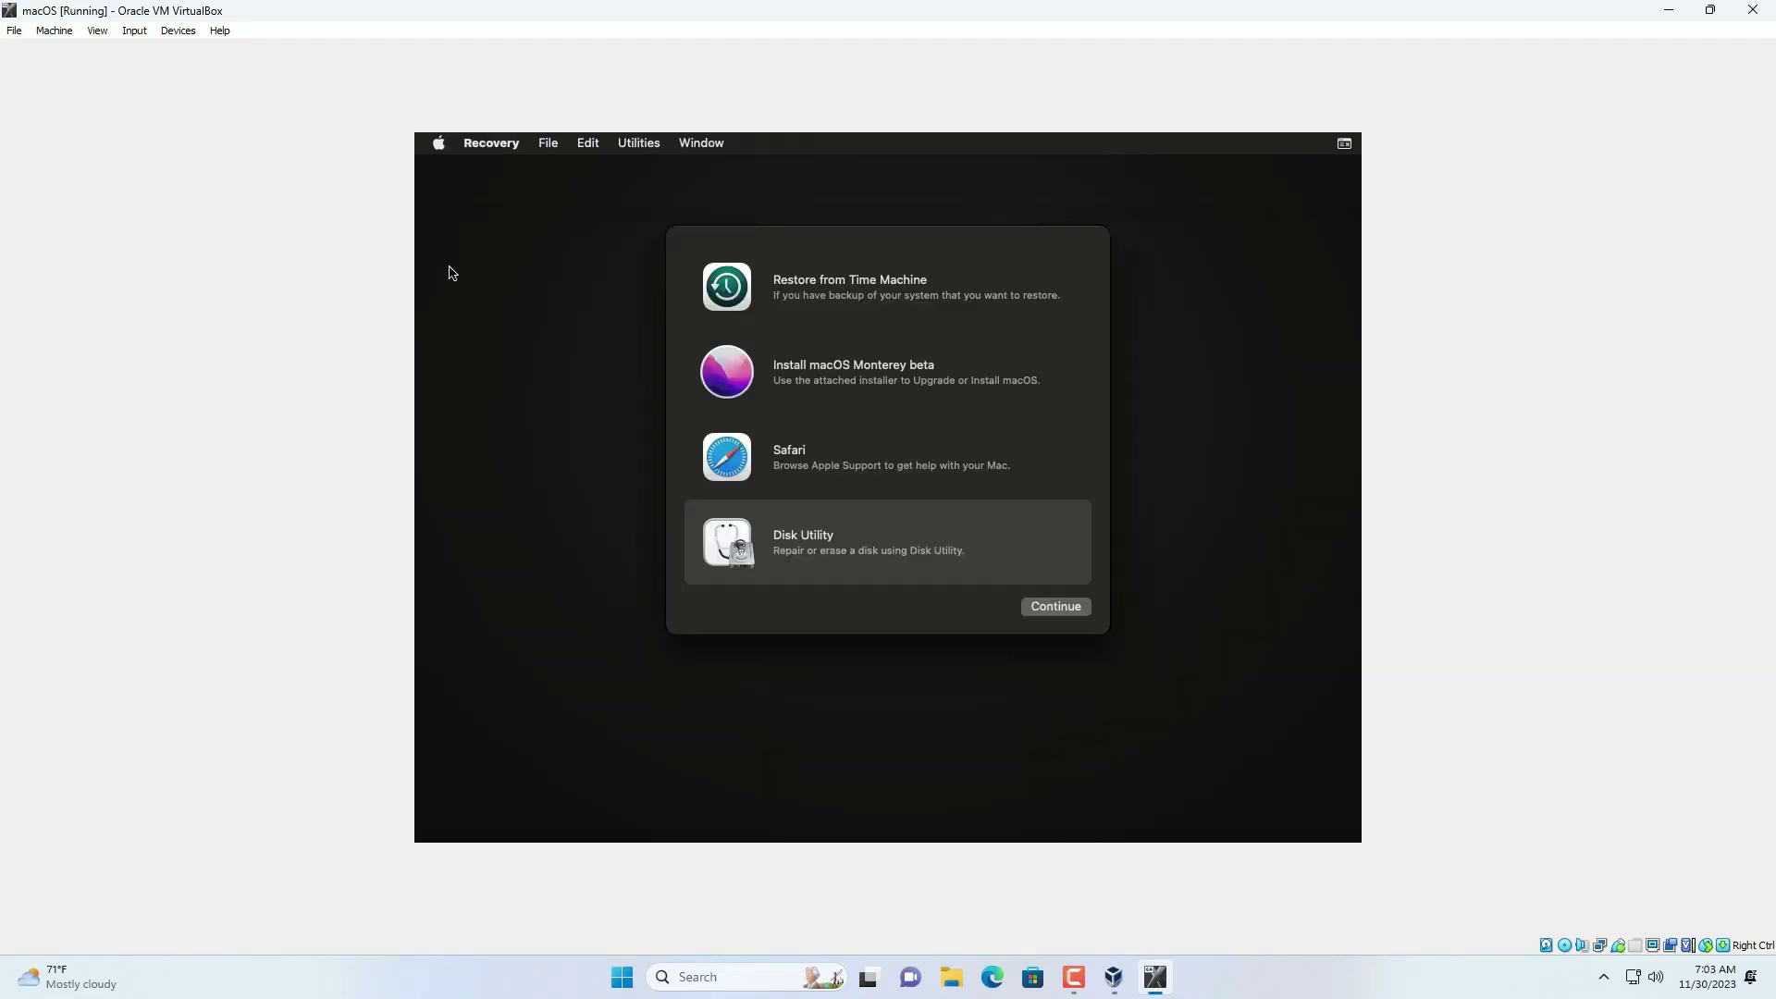
# - Start installing macOS Monterey beta onto the macOS disk
pyautogui.click(819, 376)
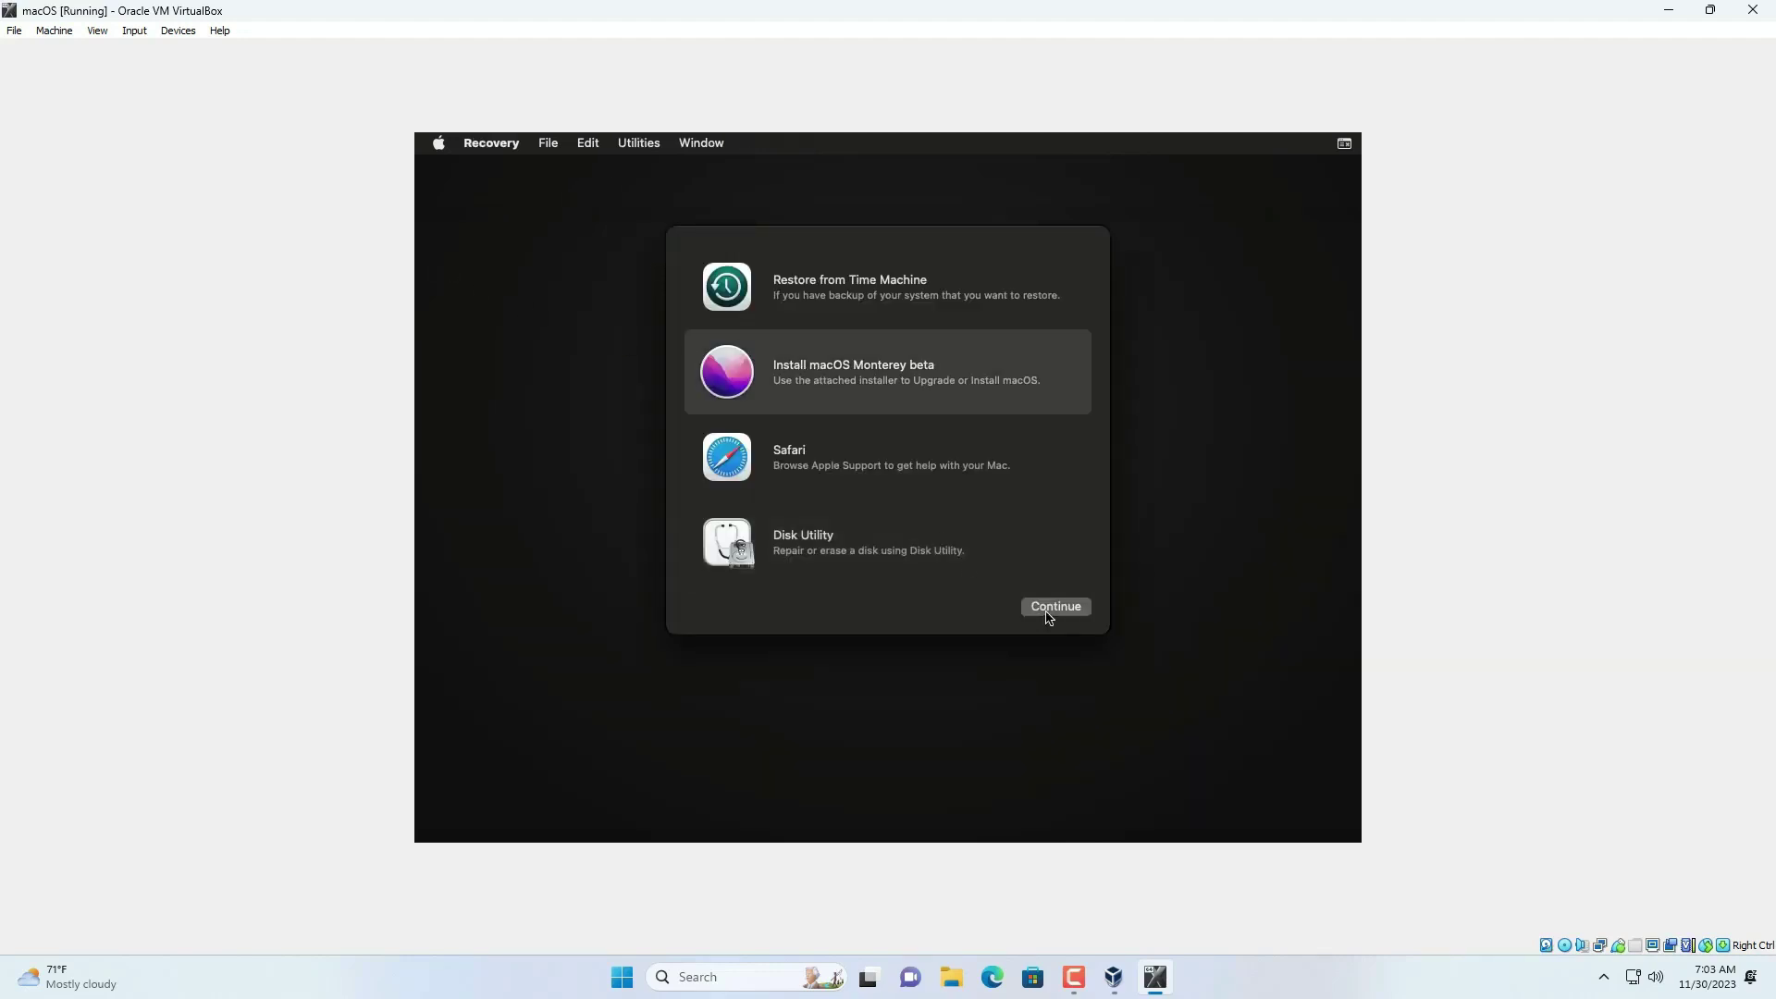
pyautogui.click(1049, 612)
pyautogui.click(864, 577)
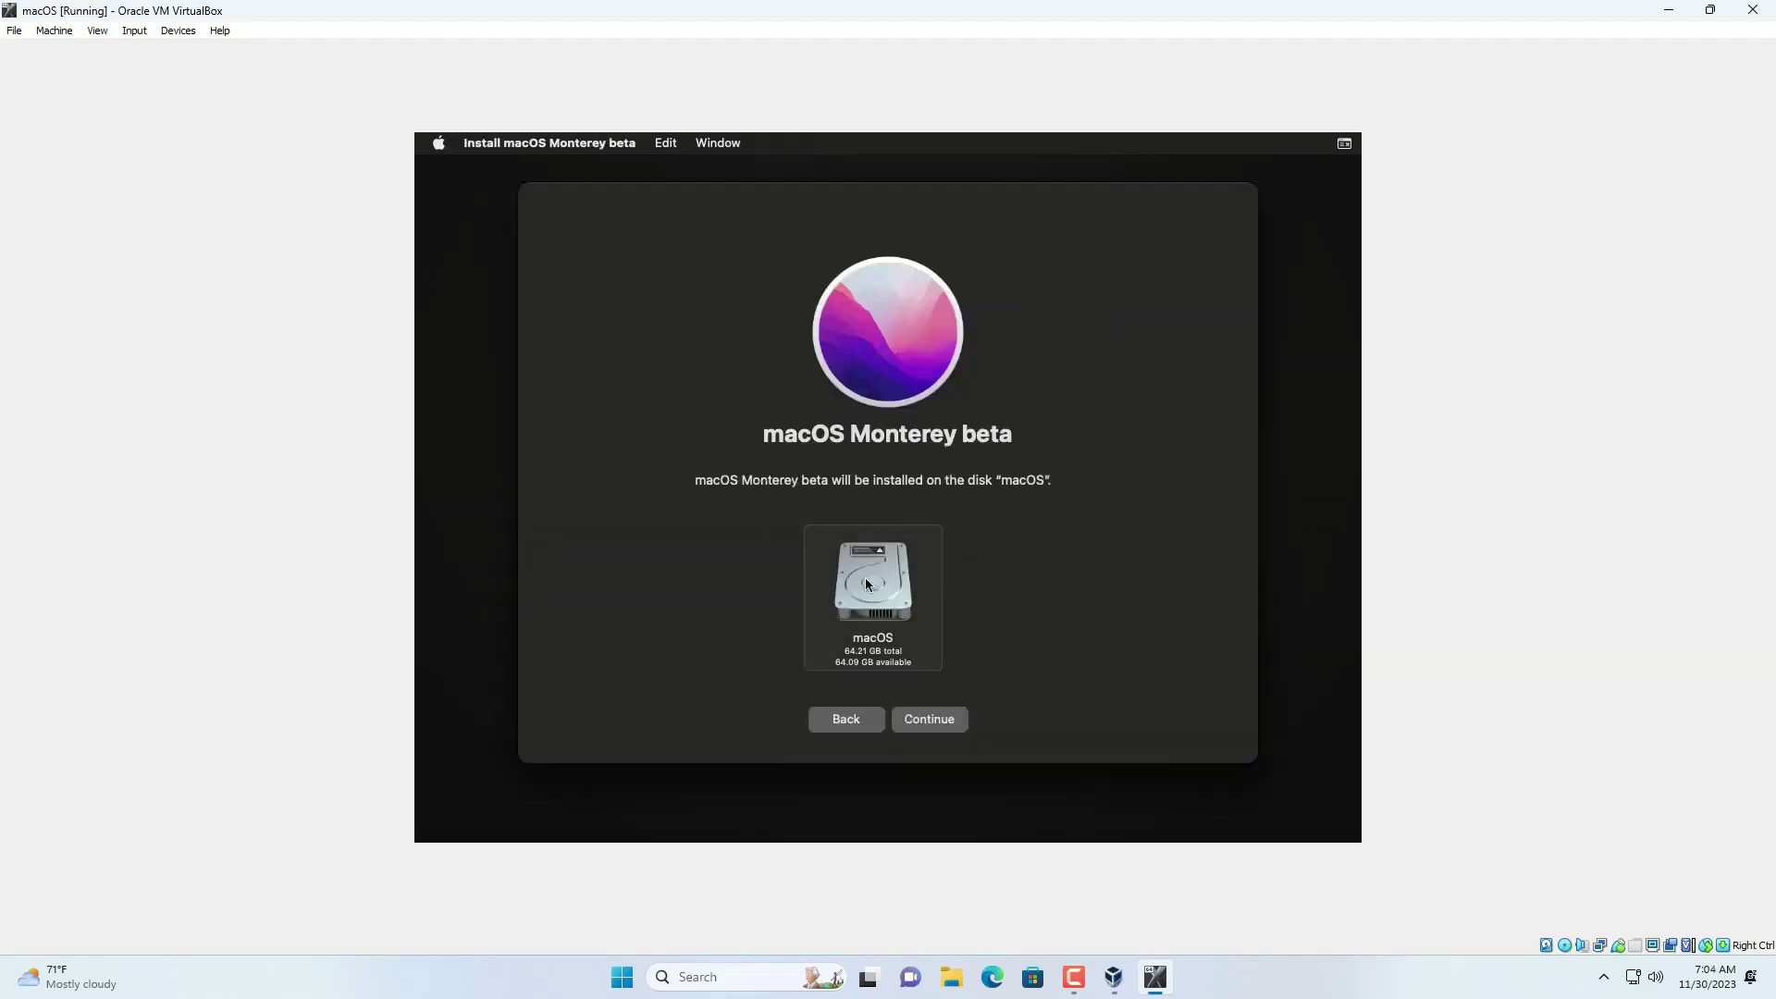
pyautogui.click(926, 721)
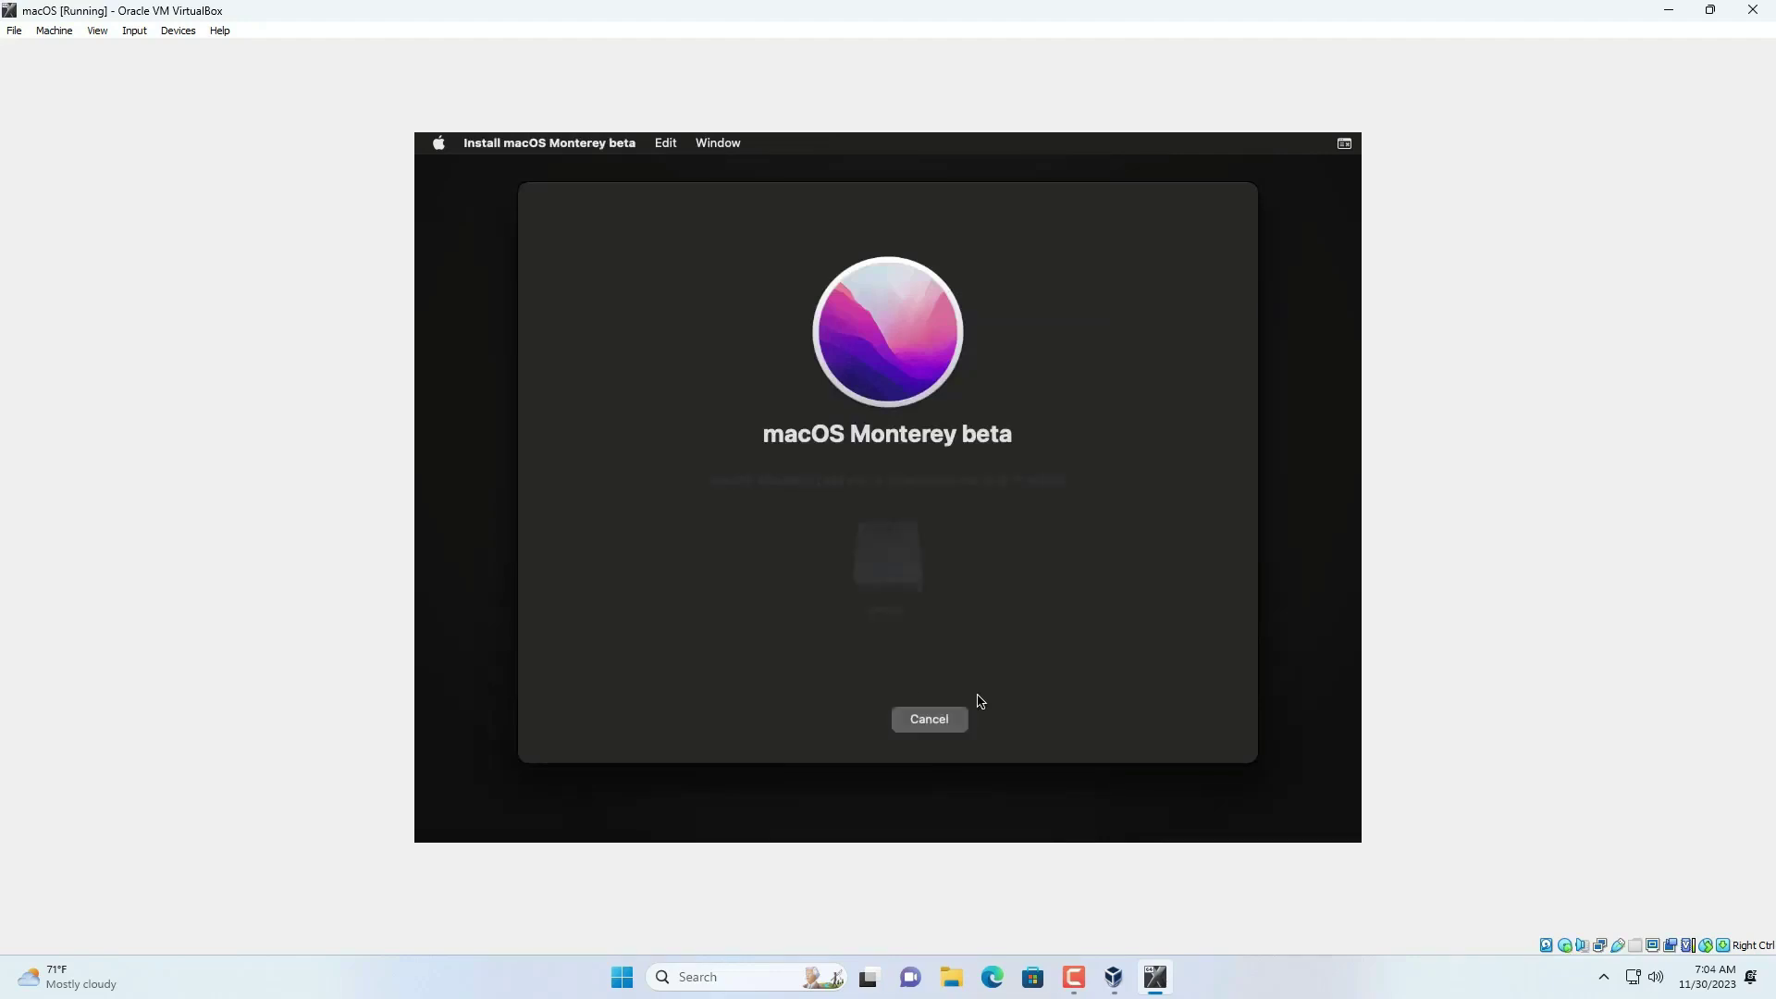
# - Check the macOS Monterey 12.4 Beta overview in About This Mac, then close it
pyautogui.click(438, 143)
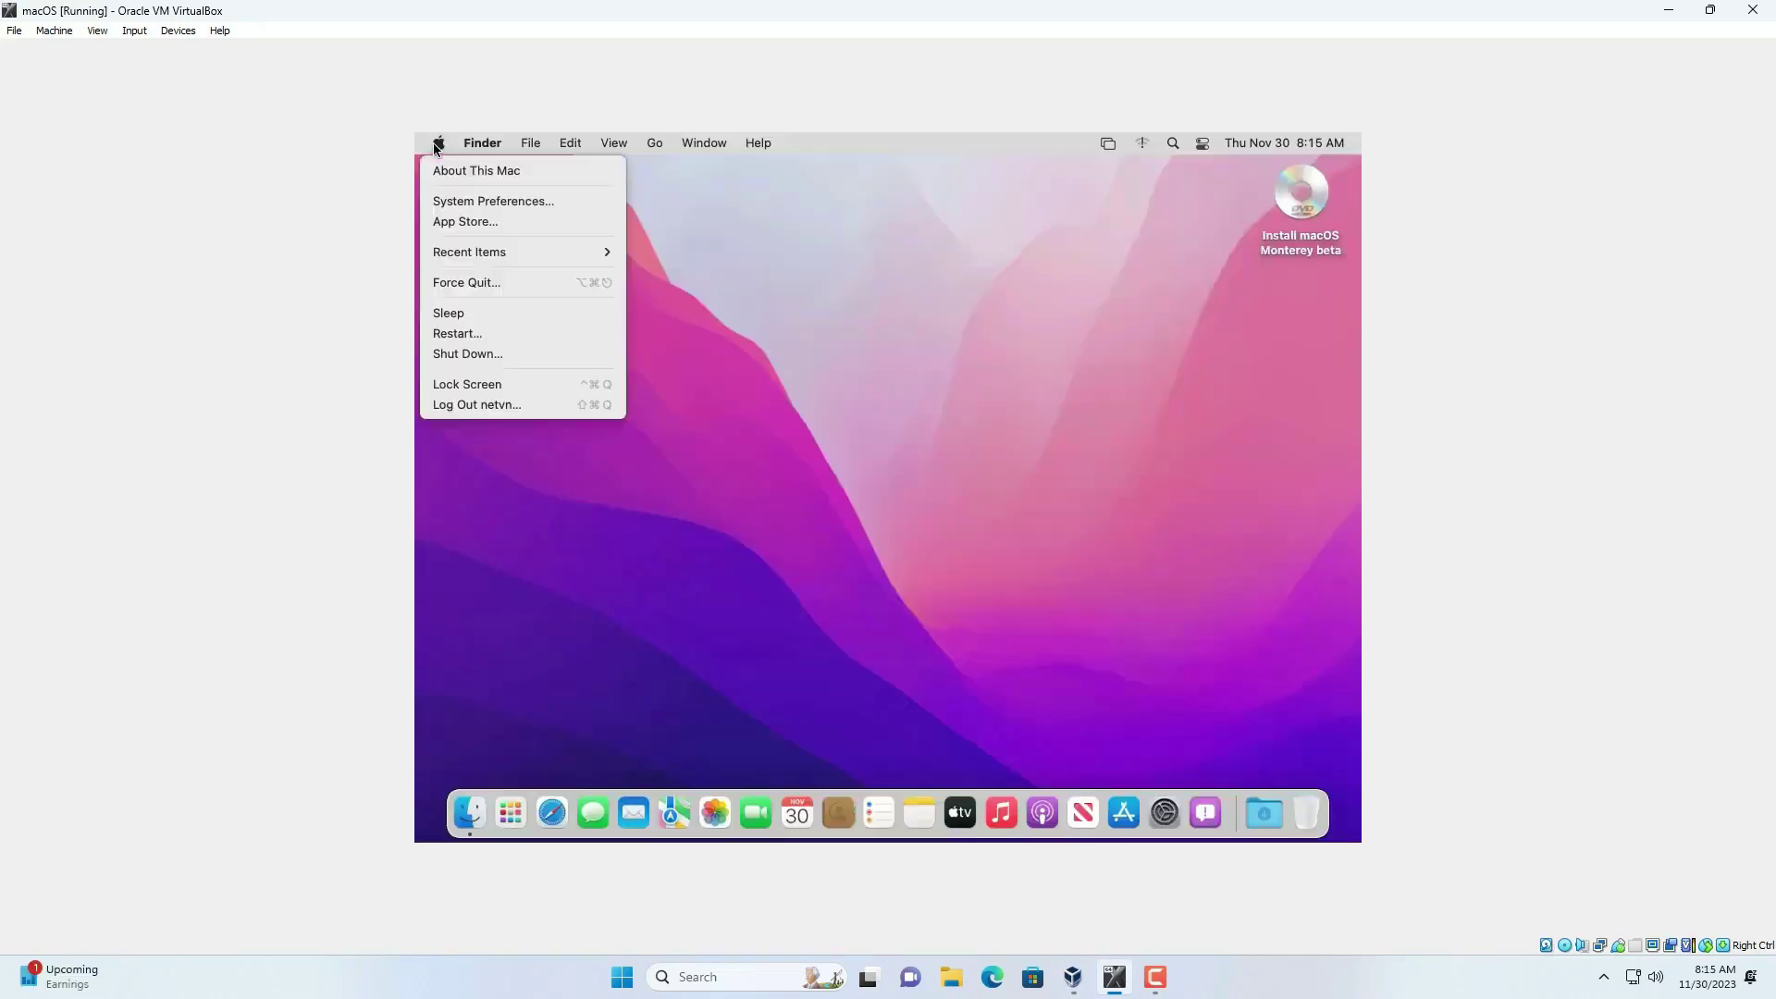
pyautogui.click(447, 168)
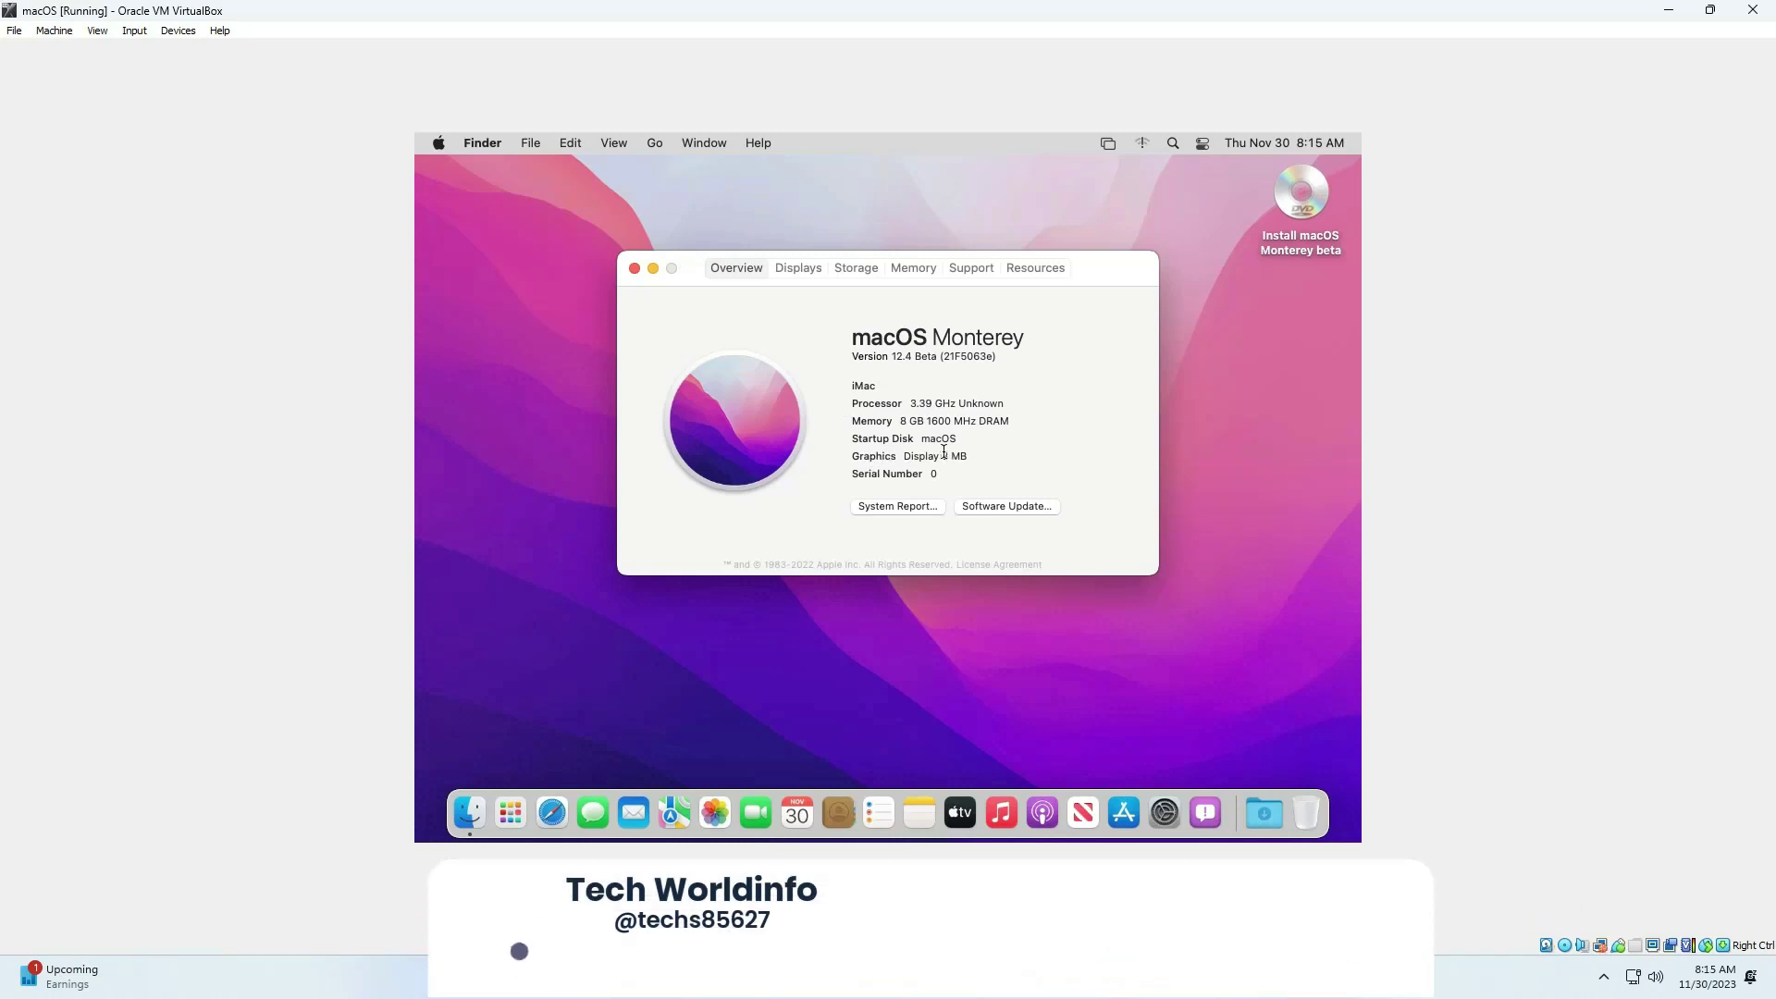
pyautogui.click(634, 269)
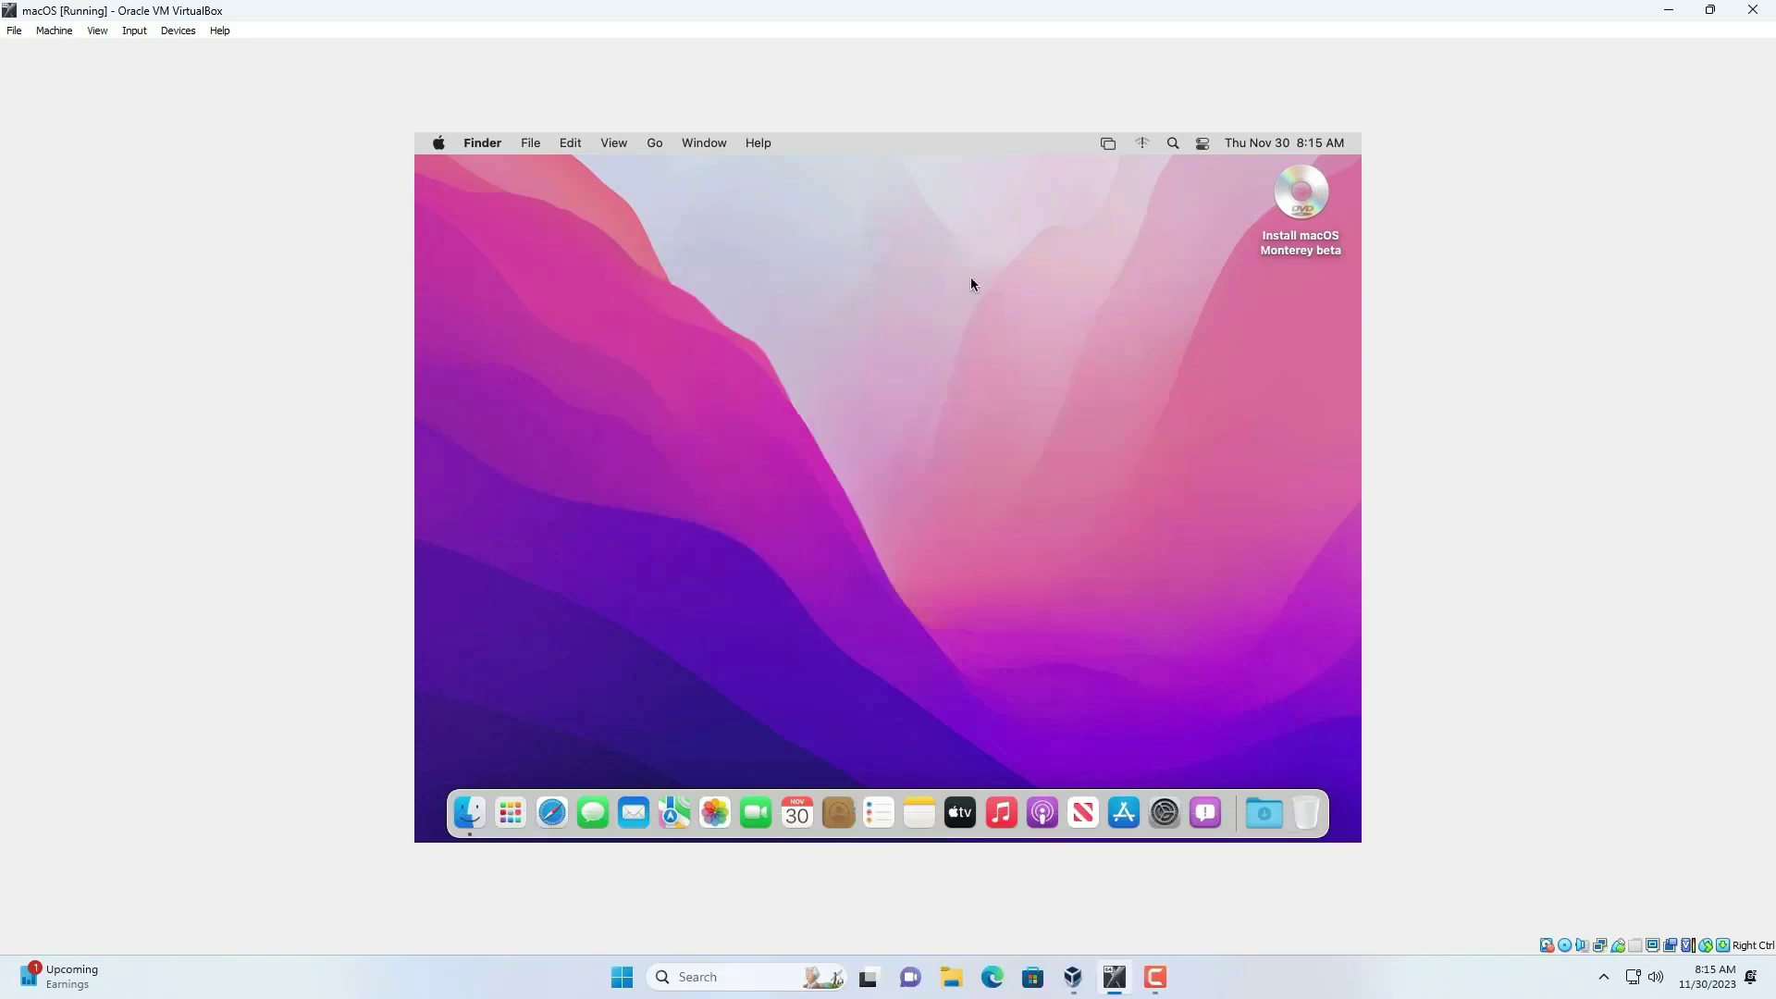
# - Eject the Monterey installer disc, mount the darwin ISO, and run Install VMware Tools
pyautogui.rightClick(1296, 200)
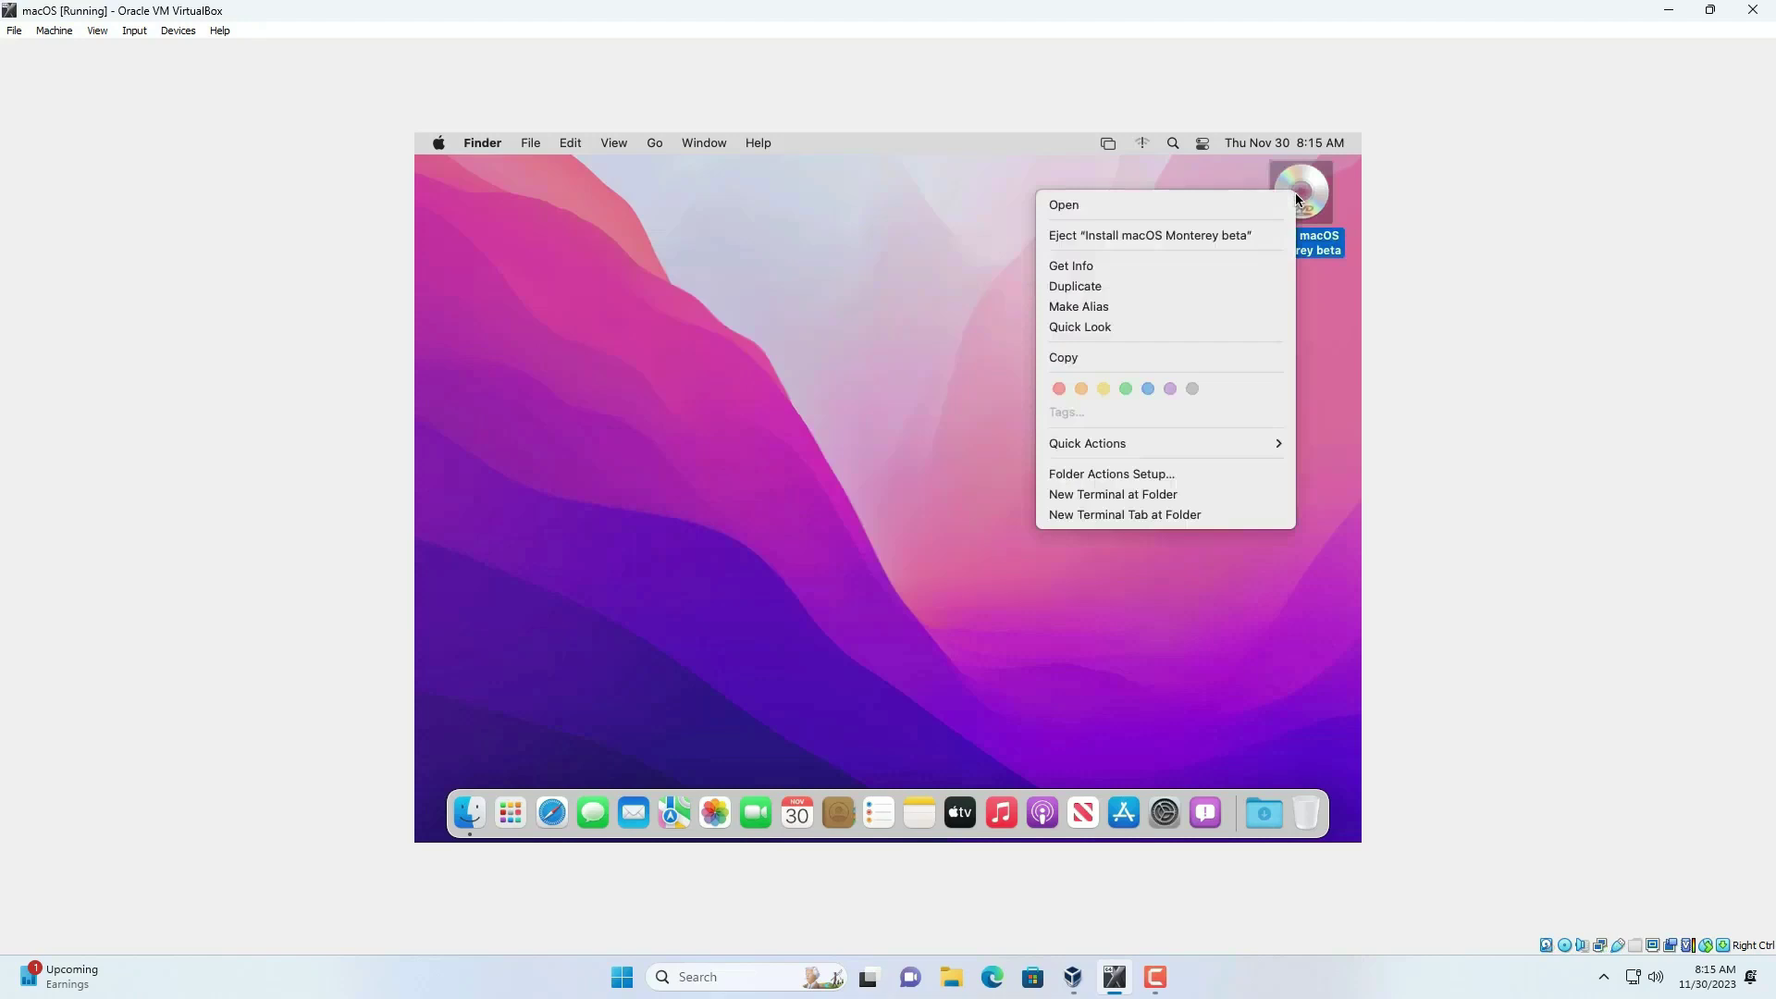
pyautogui.click(1240, 237)
pyautogui.click(178, 30)
pyautogui.moveTo(197, 53)
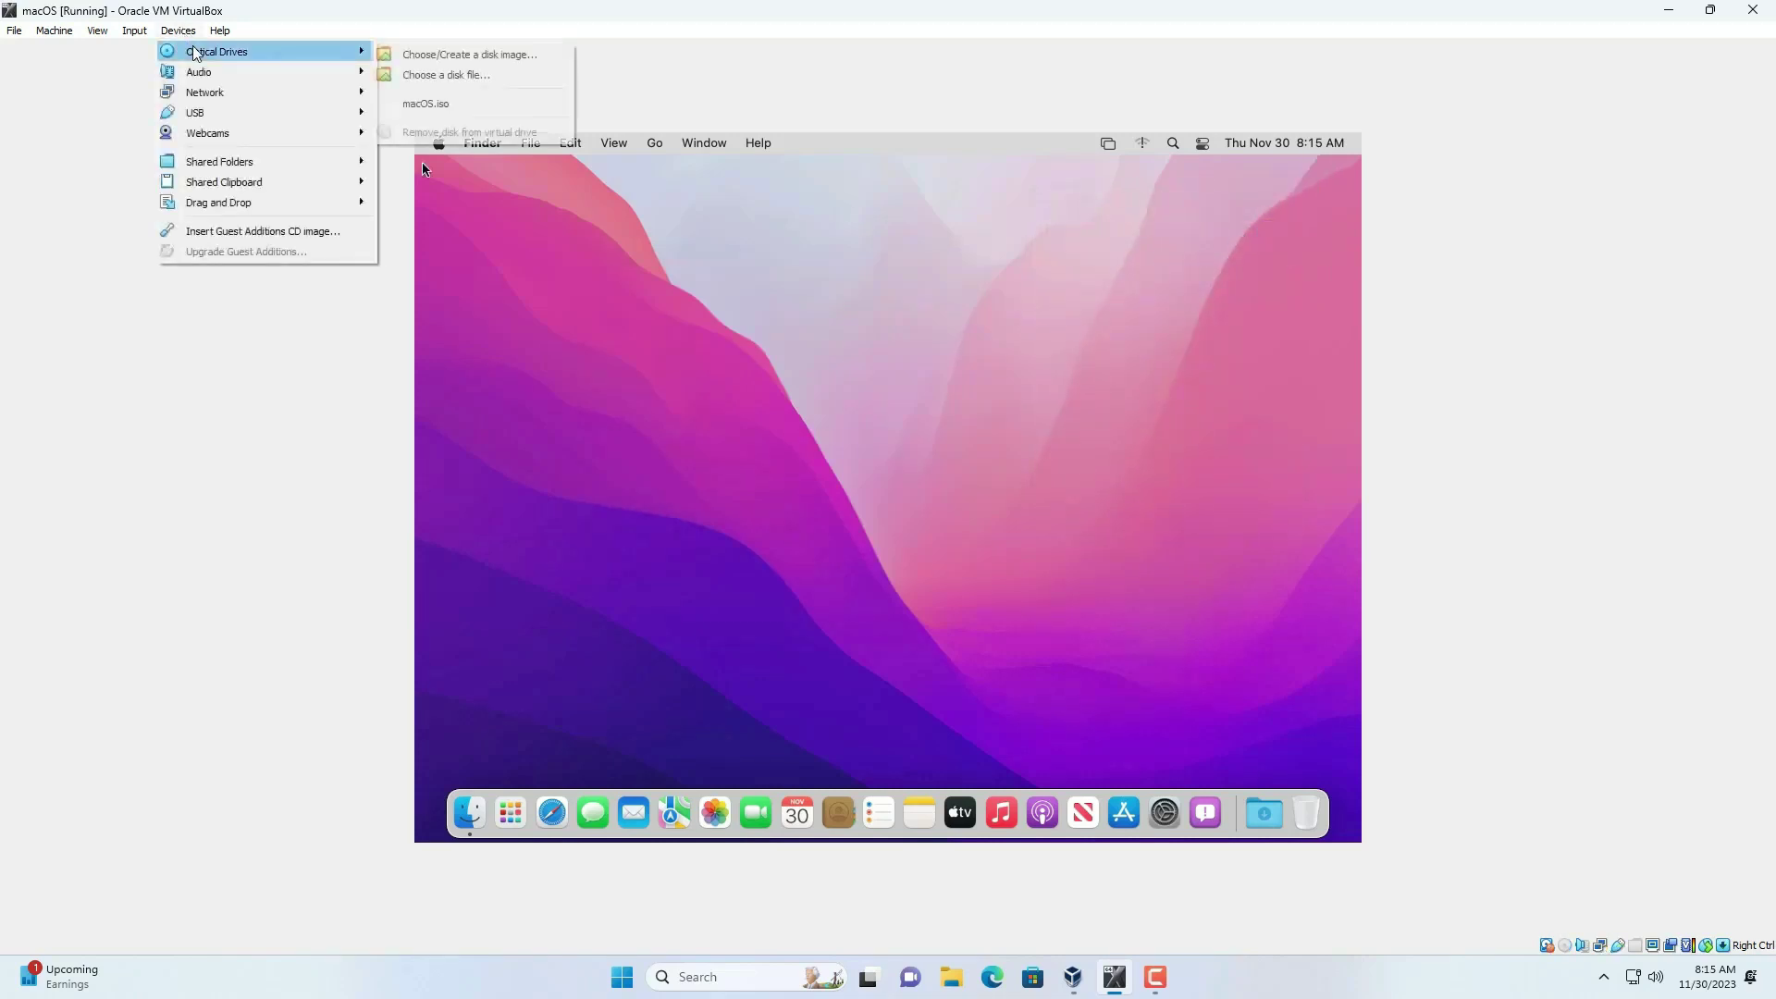
pyautogui.click(455, 80)
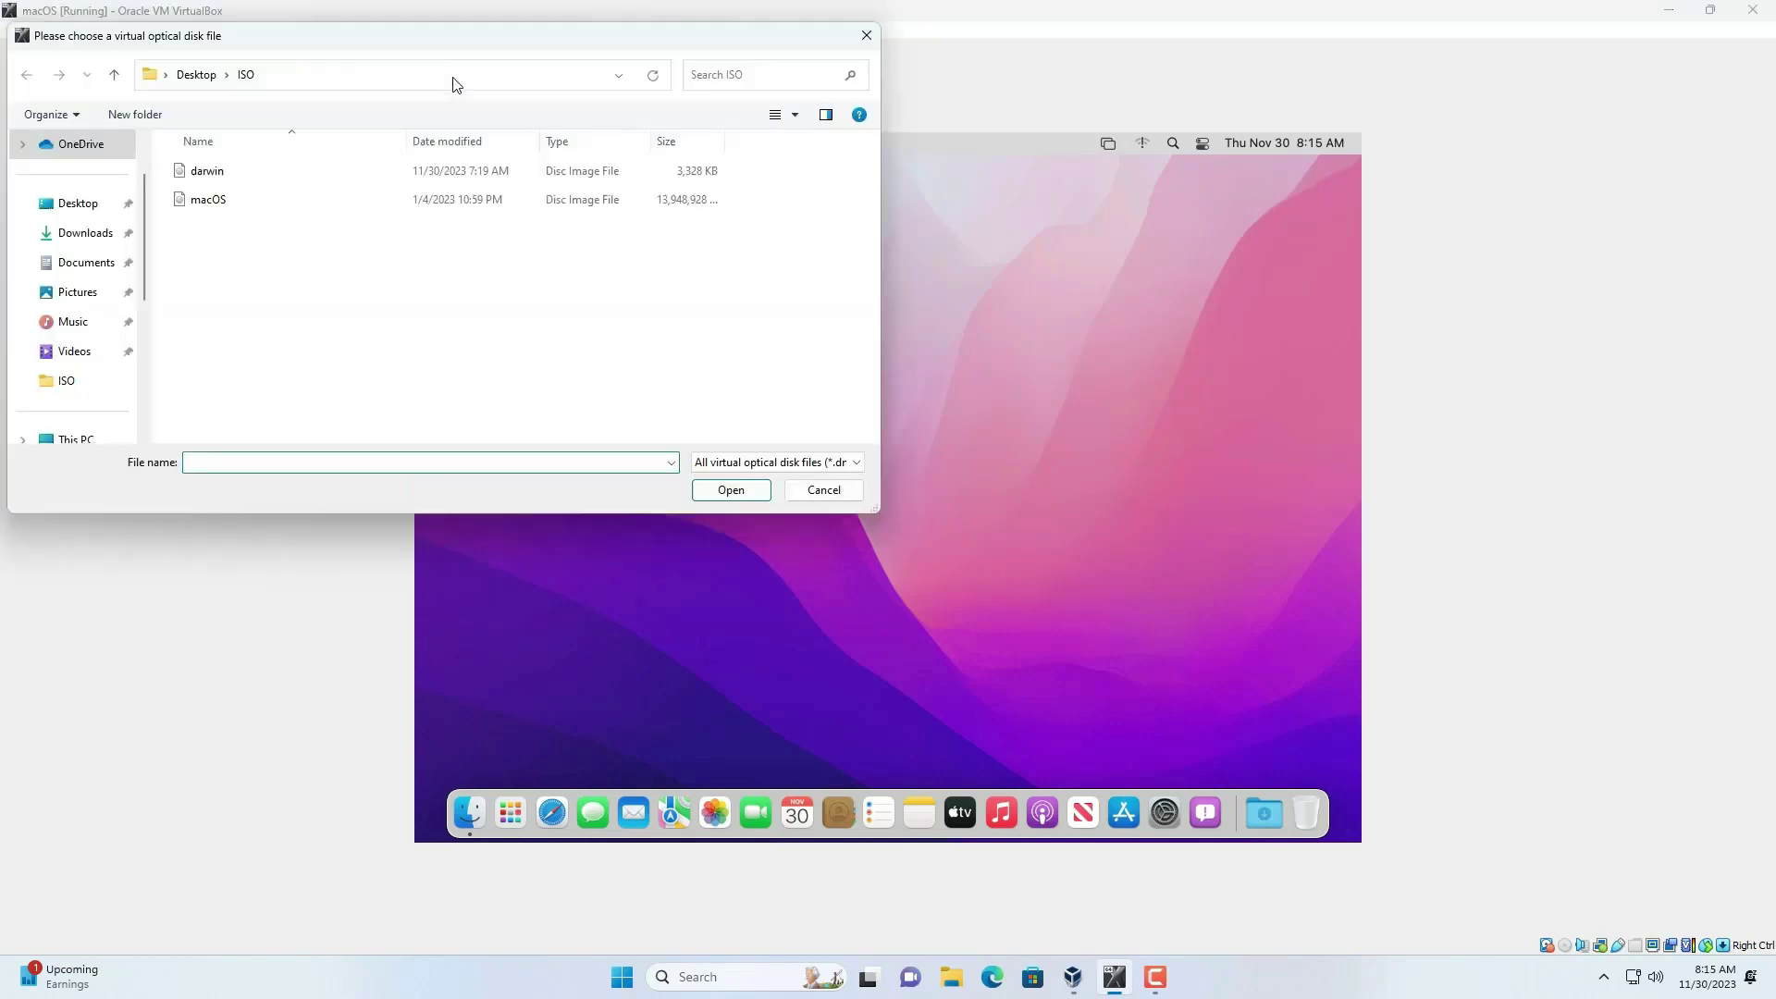
pyautogui.click(214, 172)
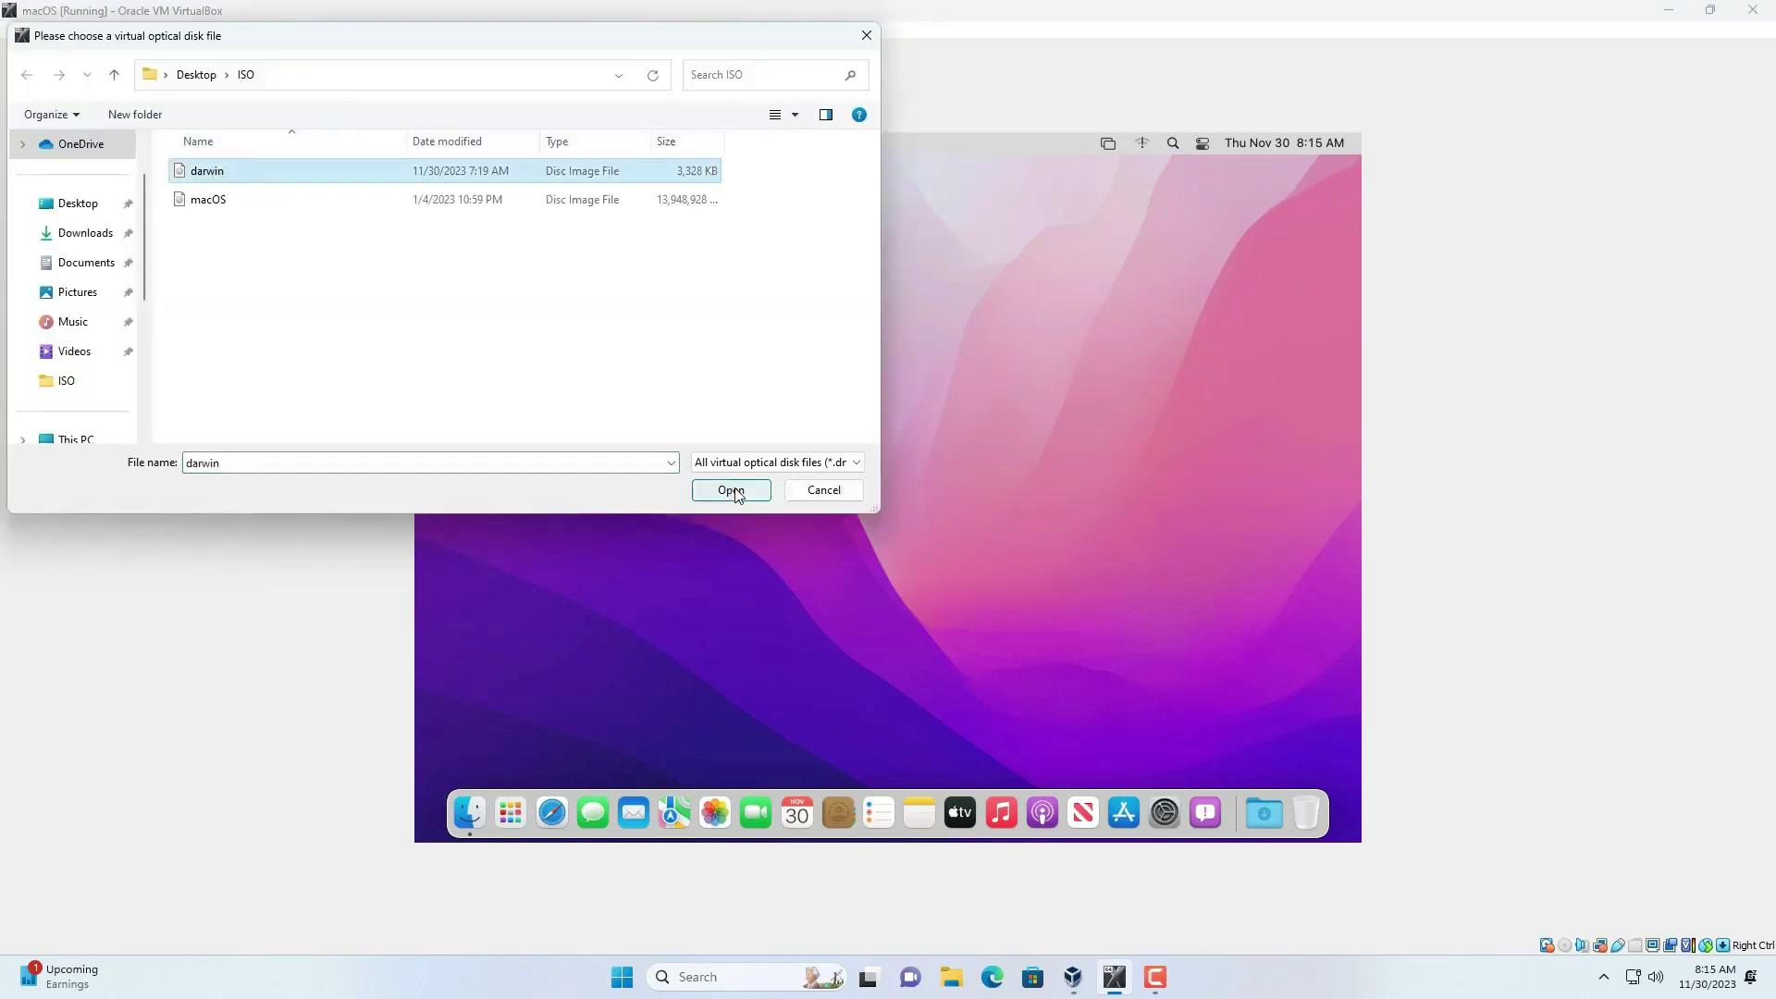
pyautogui.click(731, 490)
pyautogui.doubleClick(655, 324)
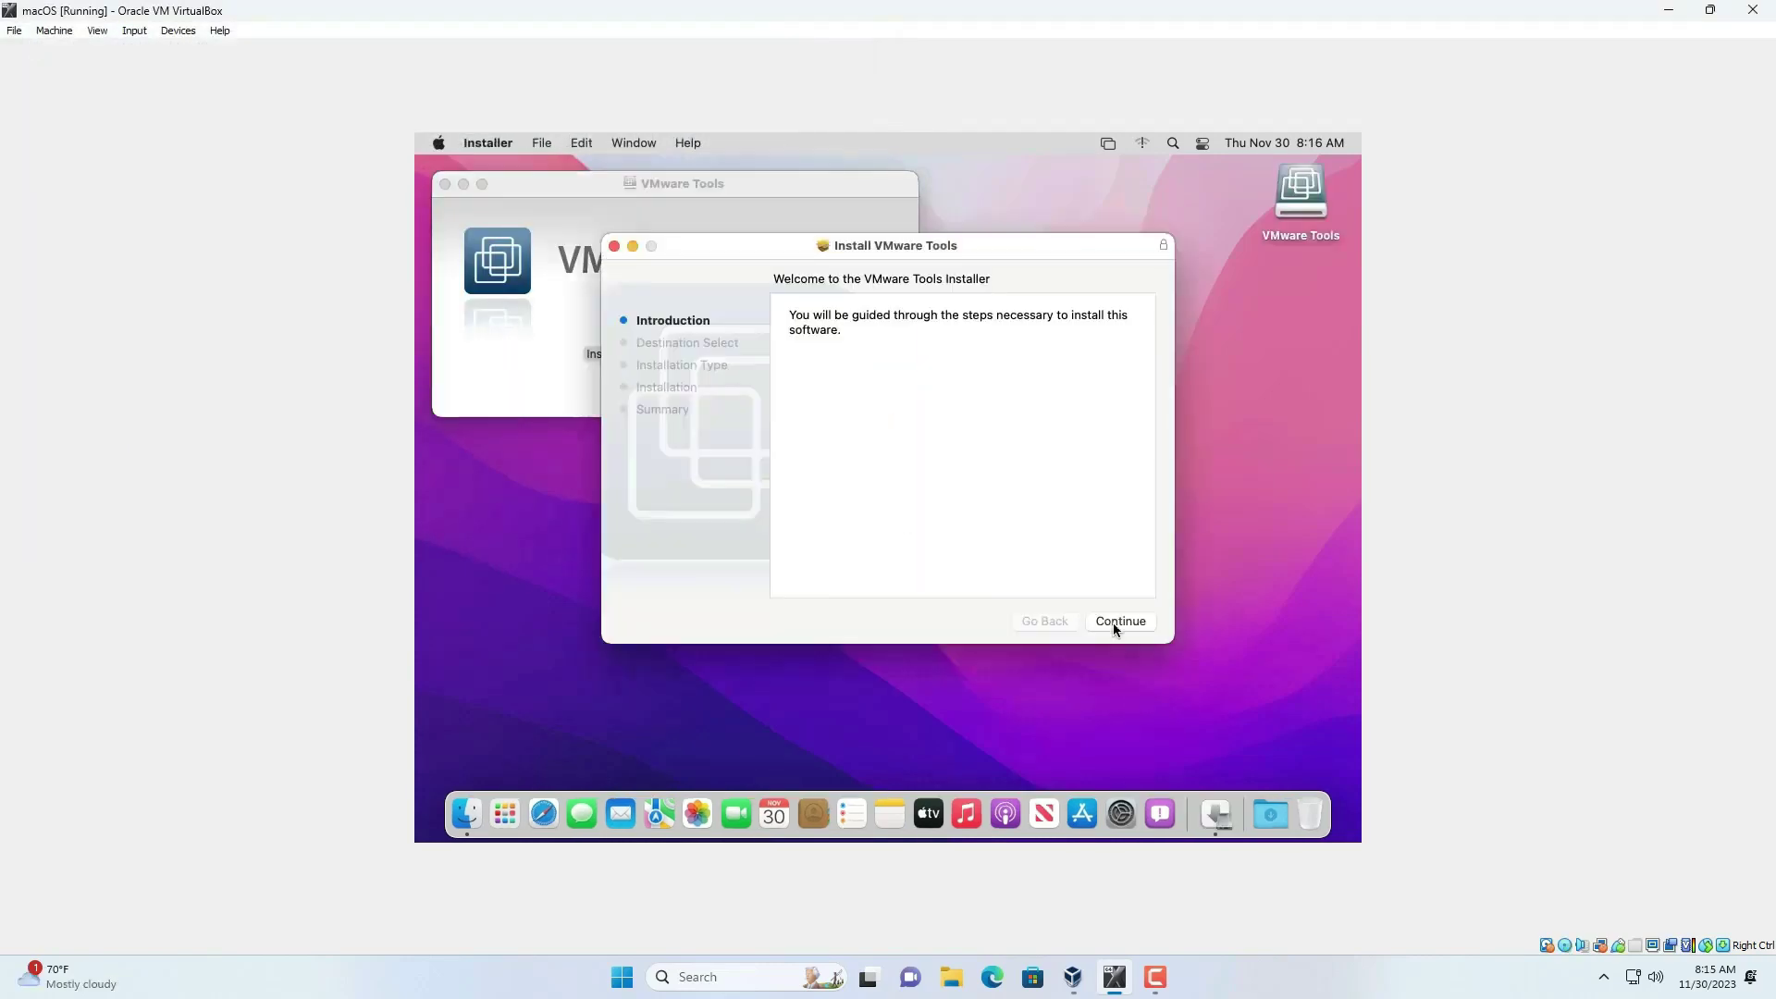
# - Proceed through the VMware Tools installer, authorizing it with the admin password
pyautogui.click(1120, 621)
pyautogui.write('1234')
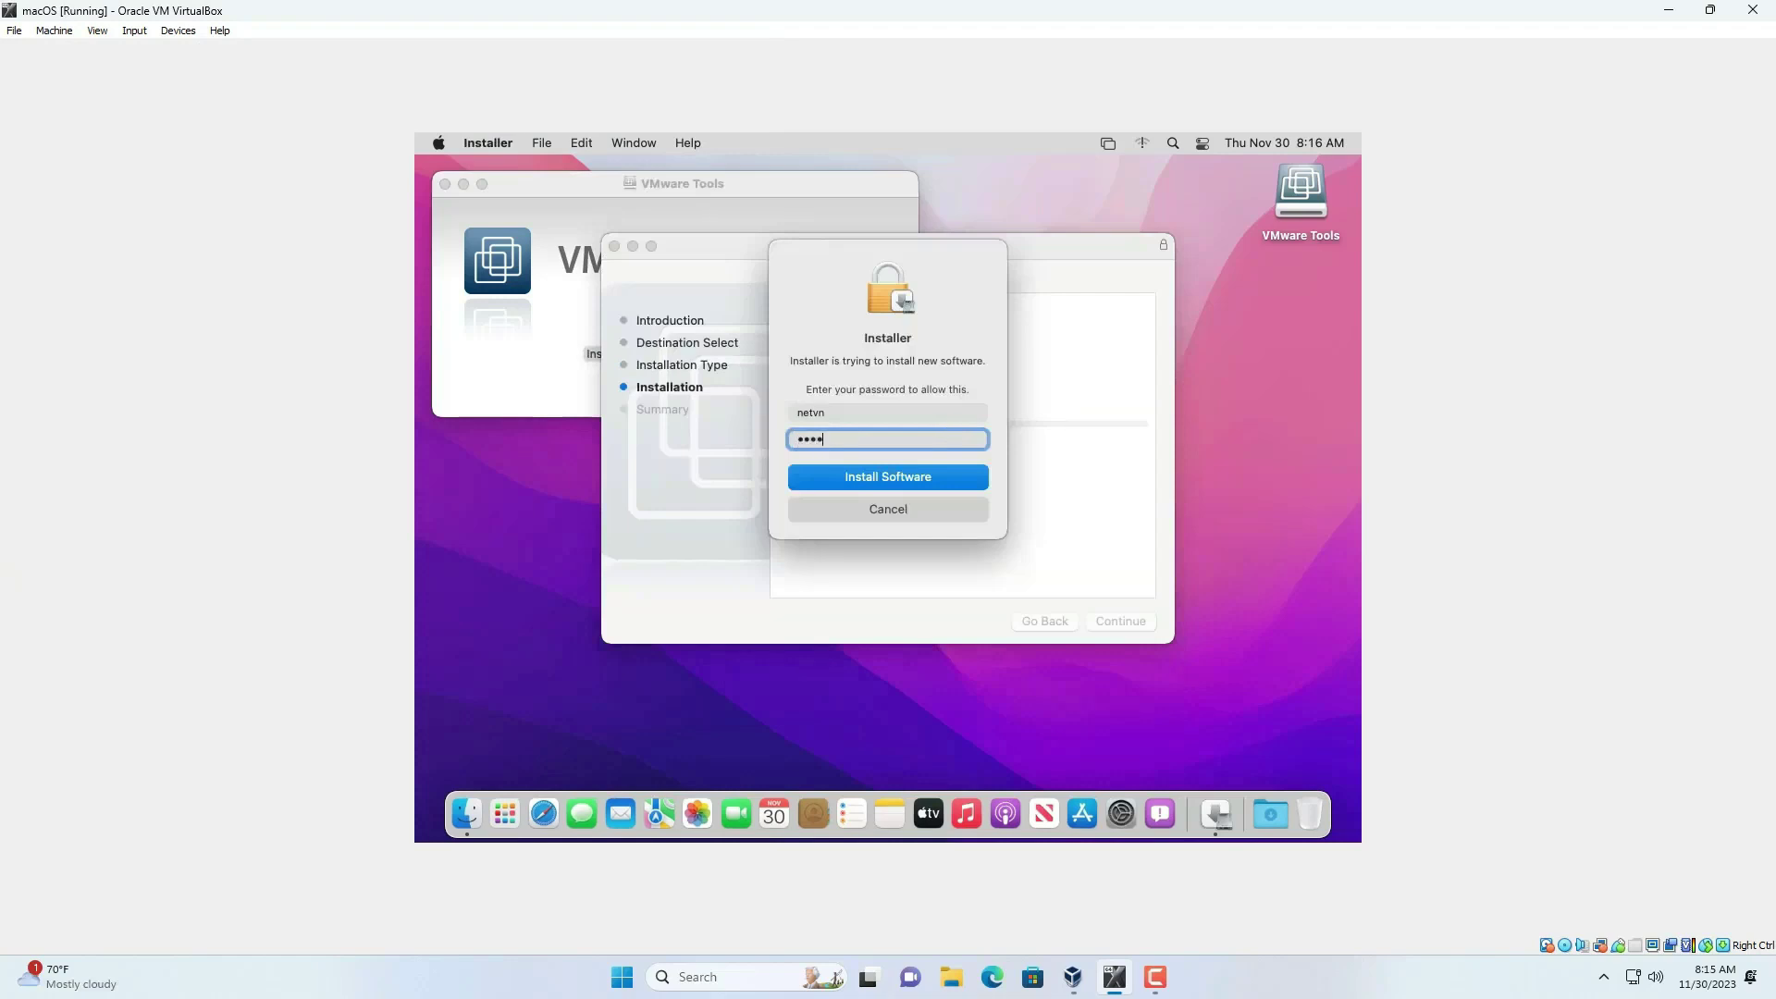
pyautogui.click(924, 477)
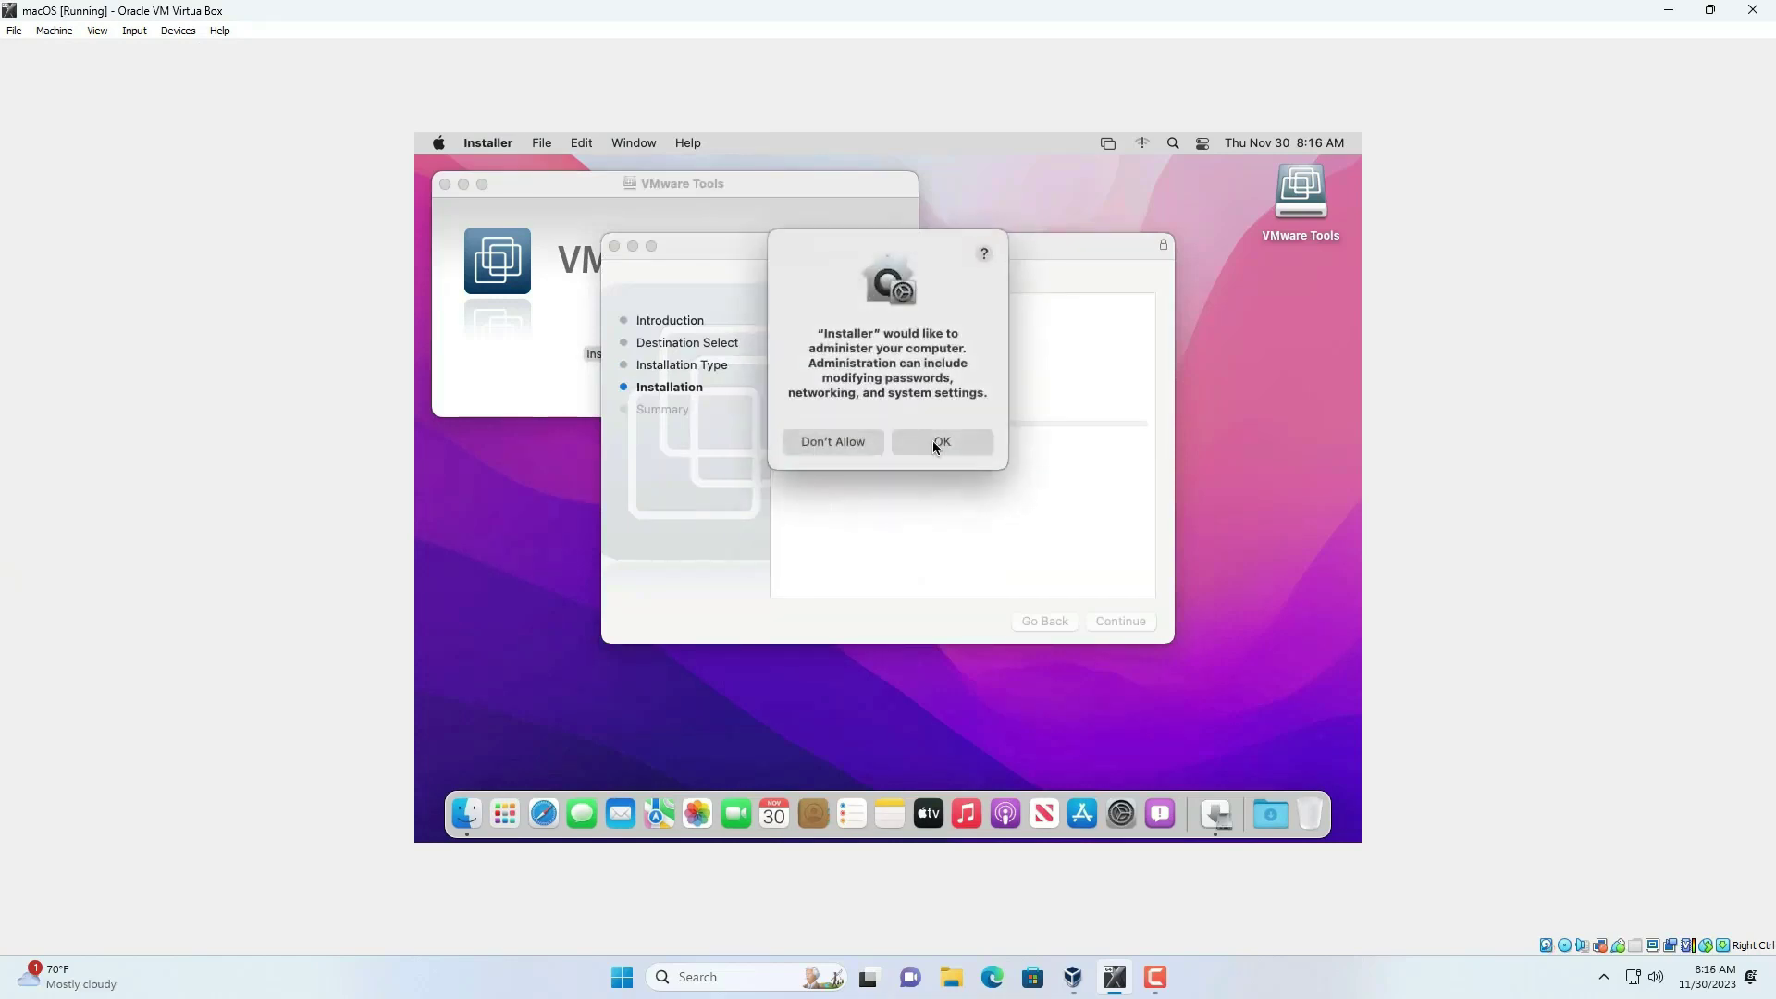
pyautogui.click(932, 441)
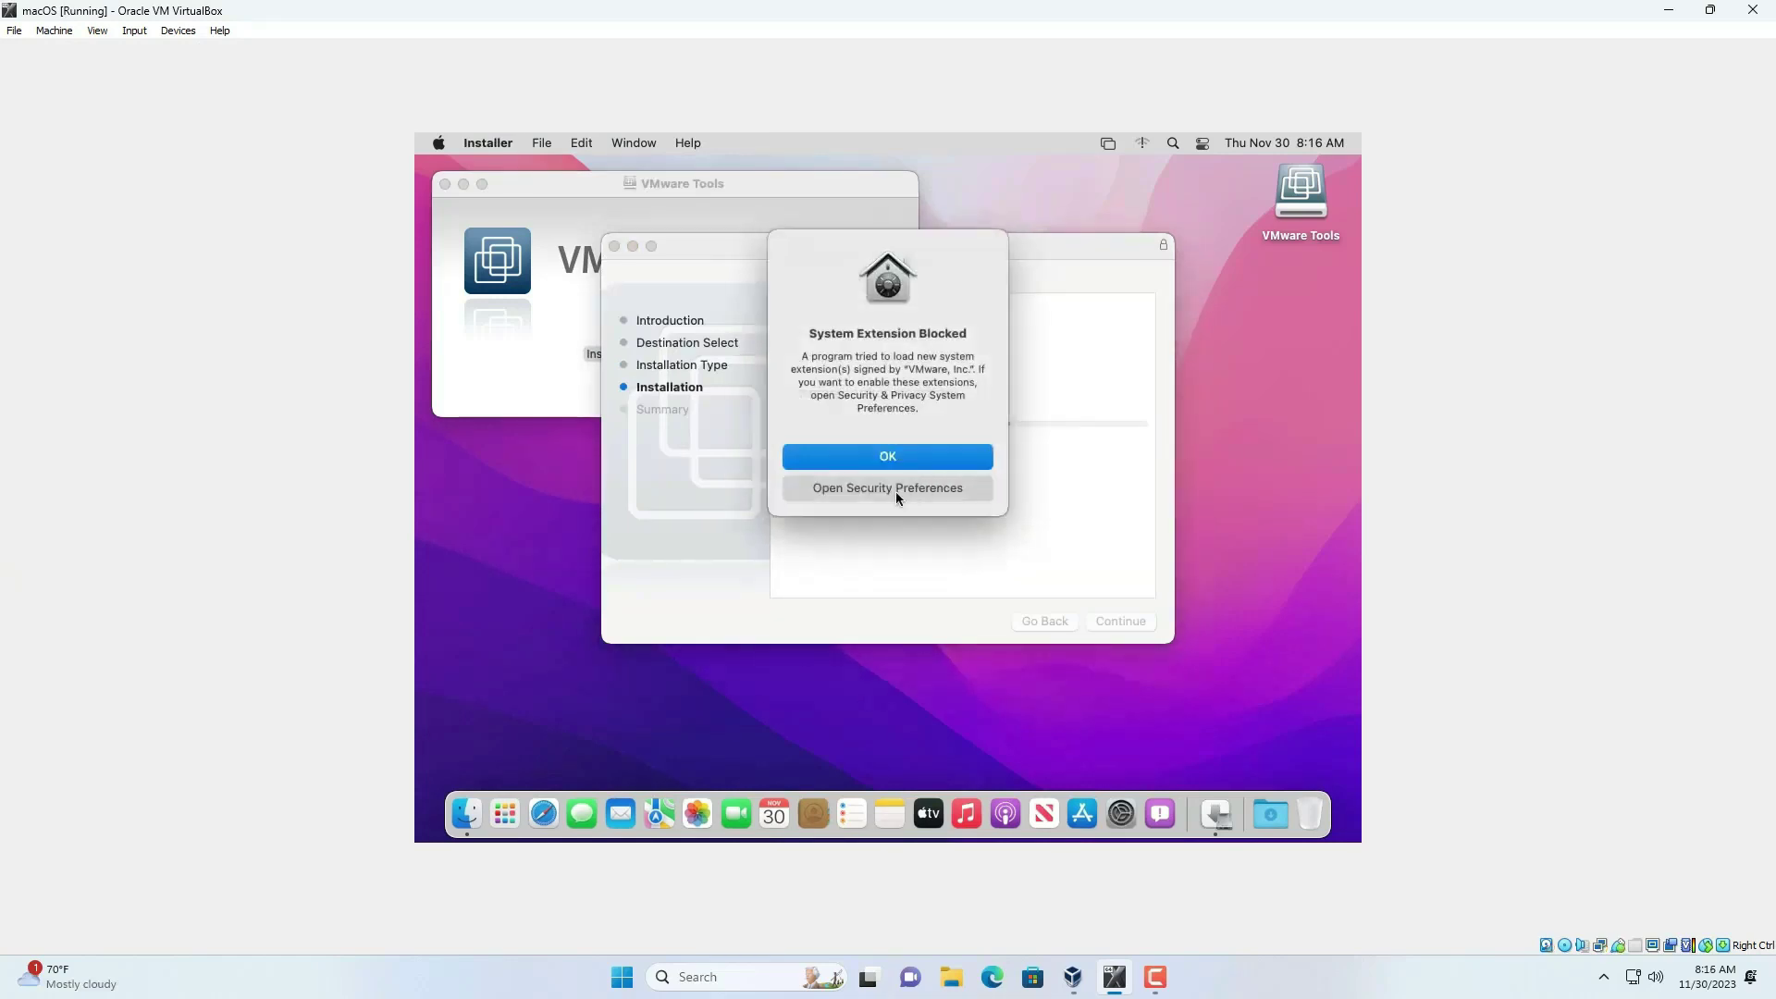
# - Unlock Security & Privacy and allow the blocked VMware system software
pyautogui.click(879, 488)
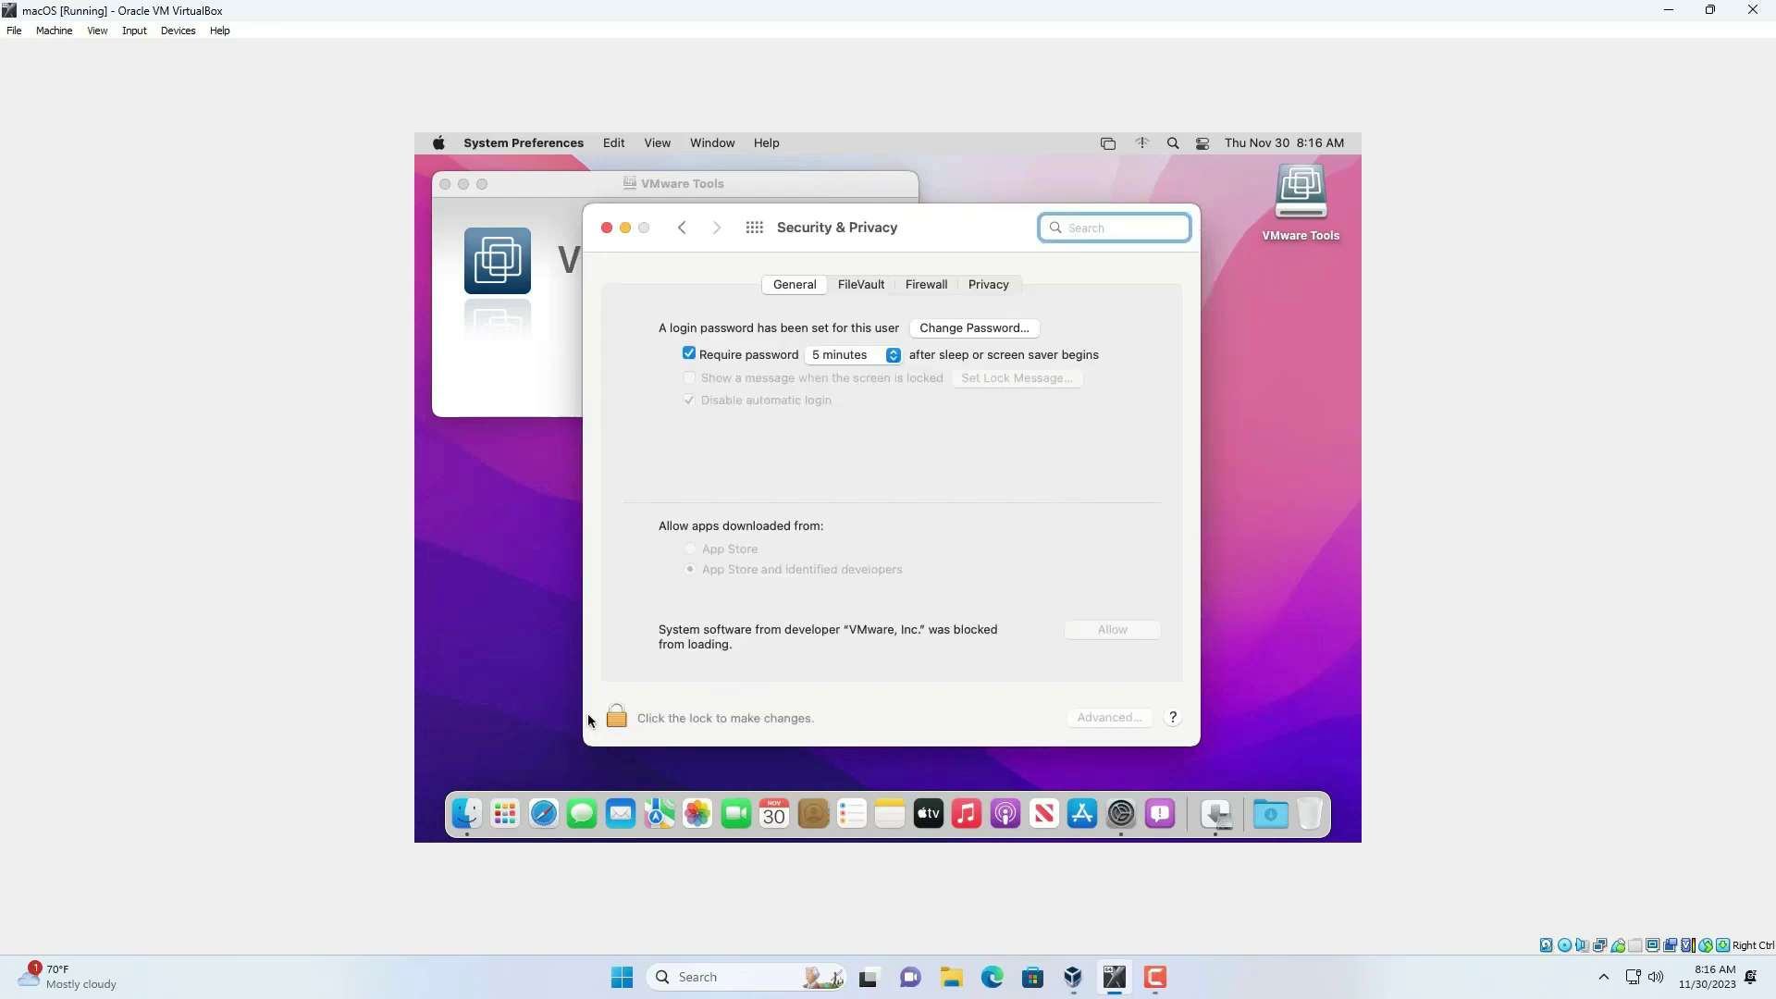
pyautogui.click(616, 719)
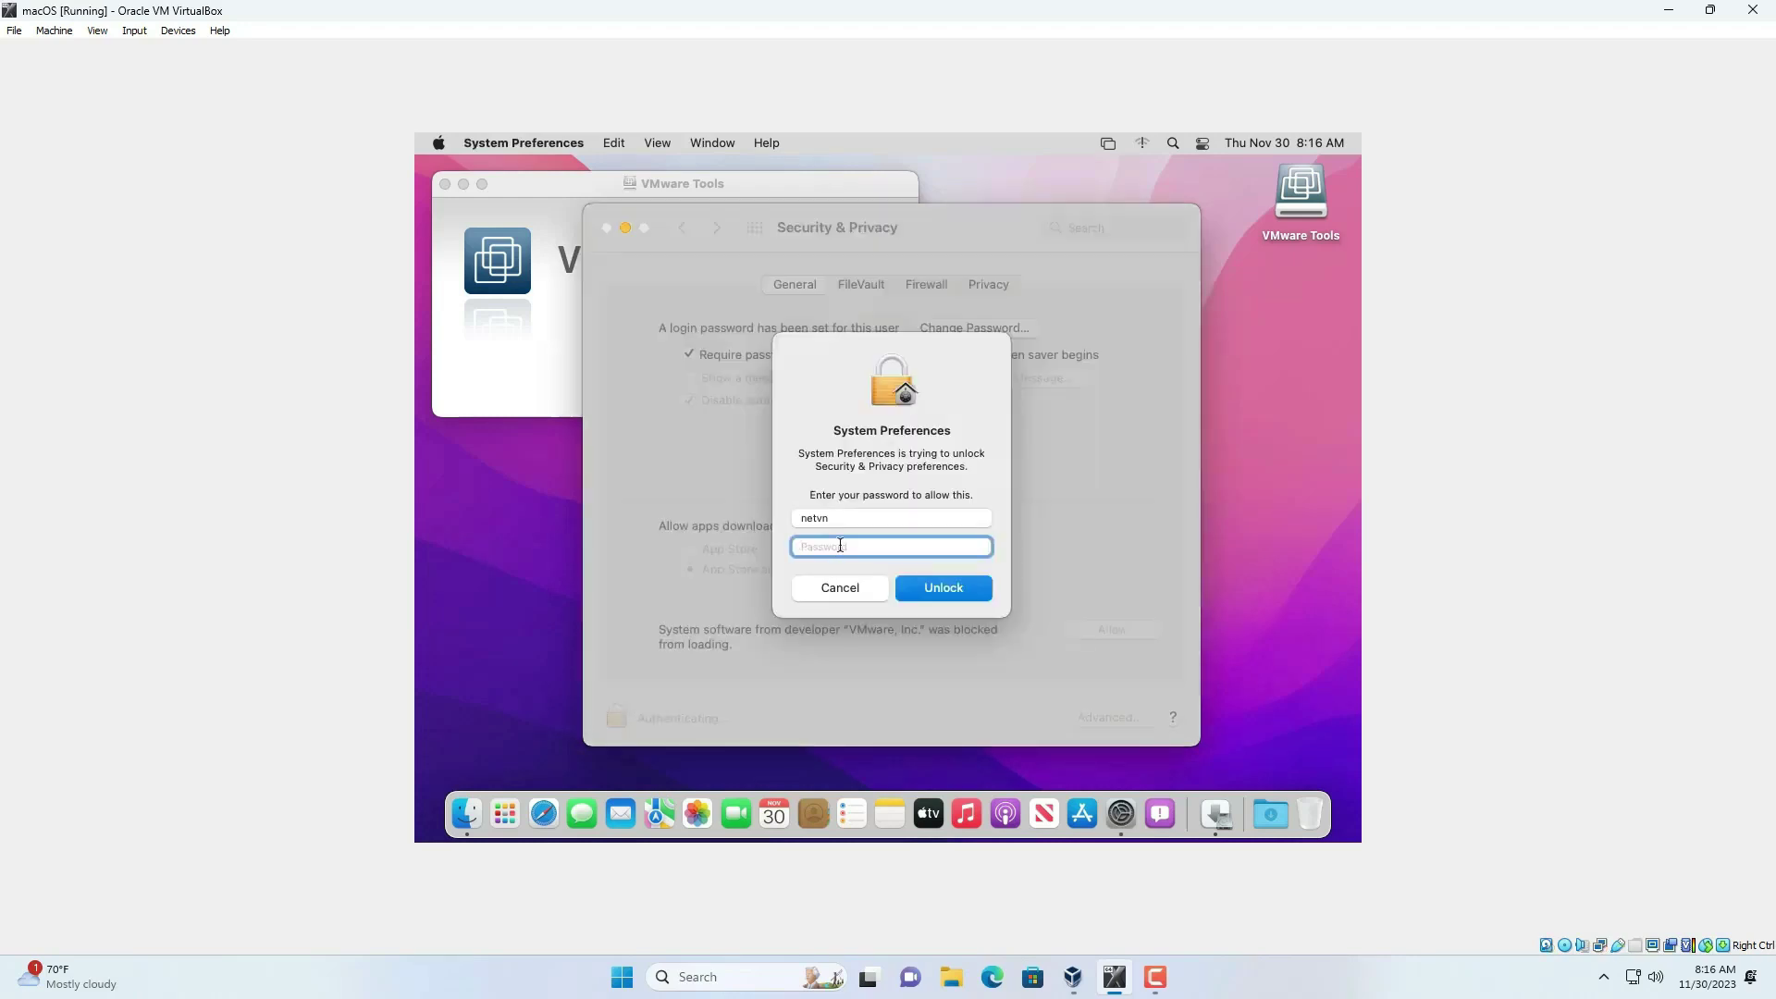
pyautogui.write('*')
pyautogui.click(924, 595)
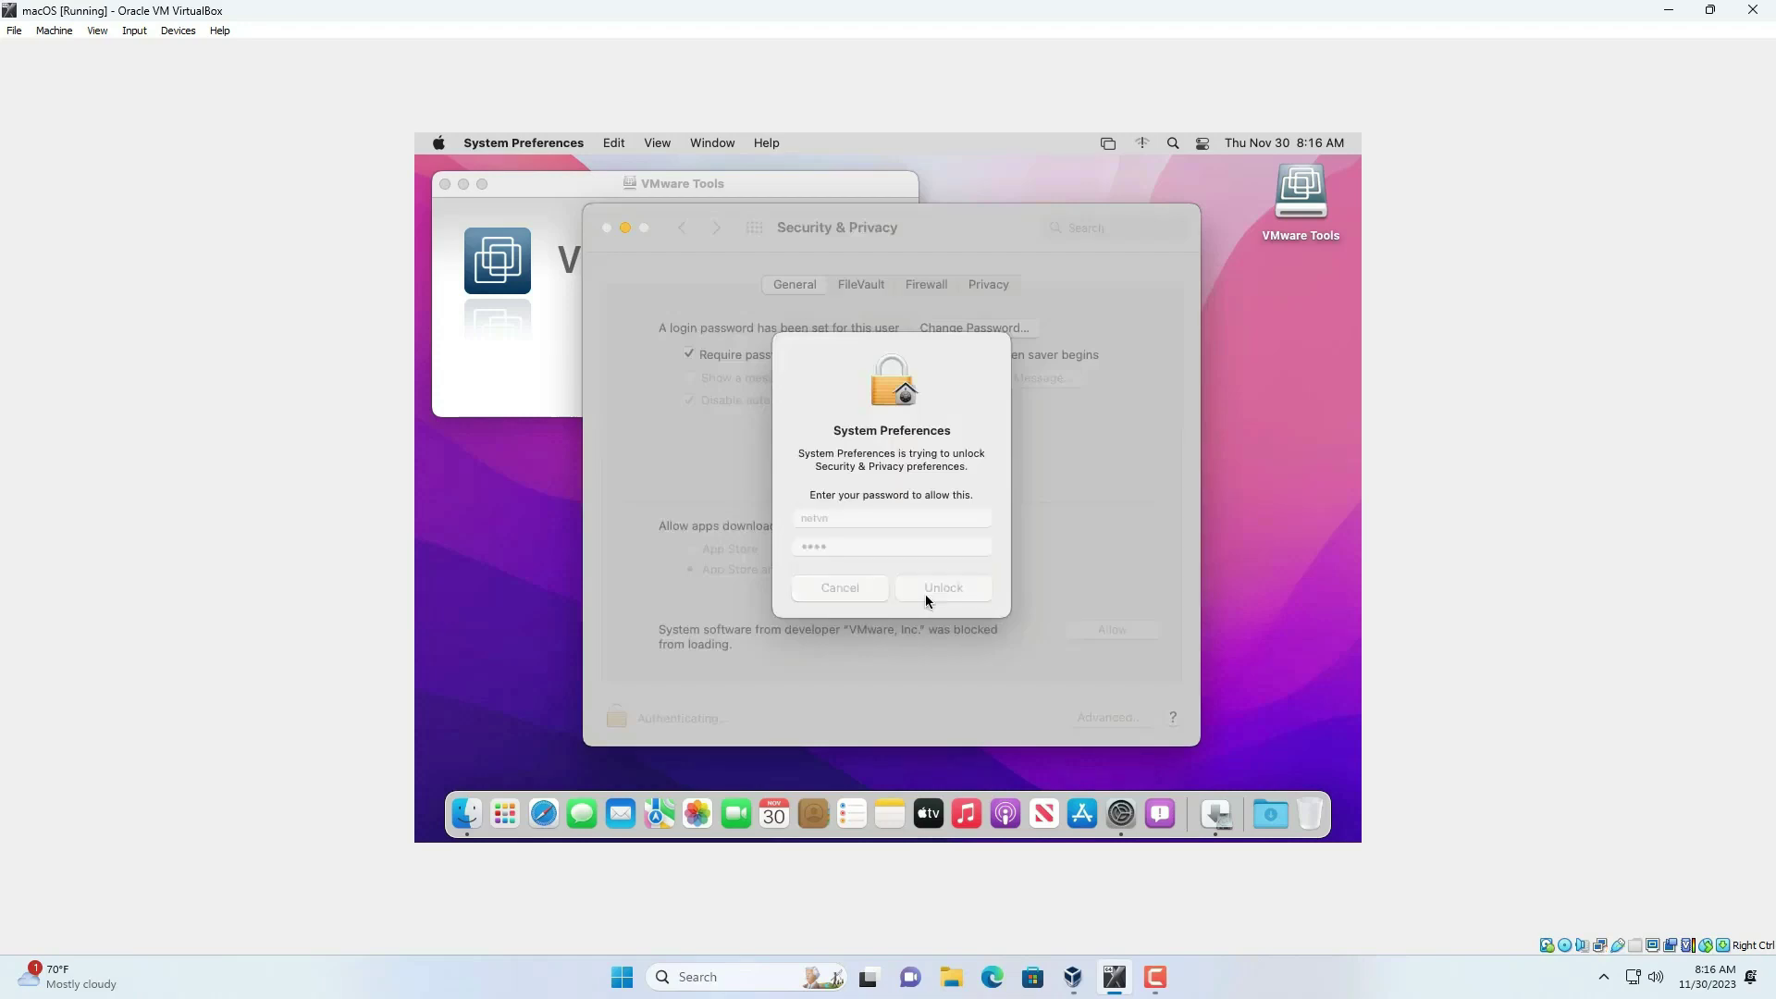
pyautogui.click(930, 457)
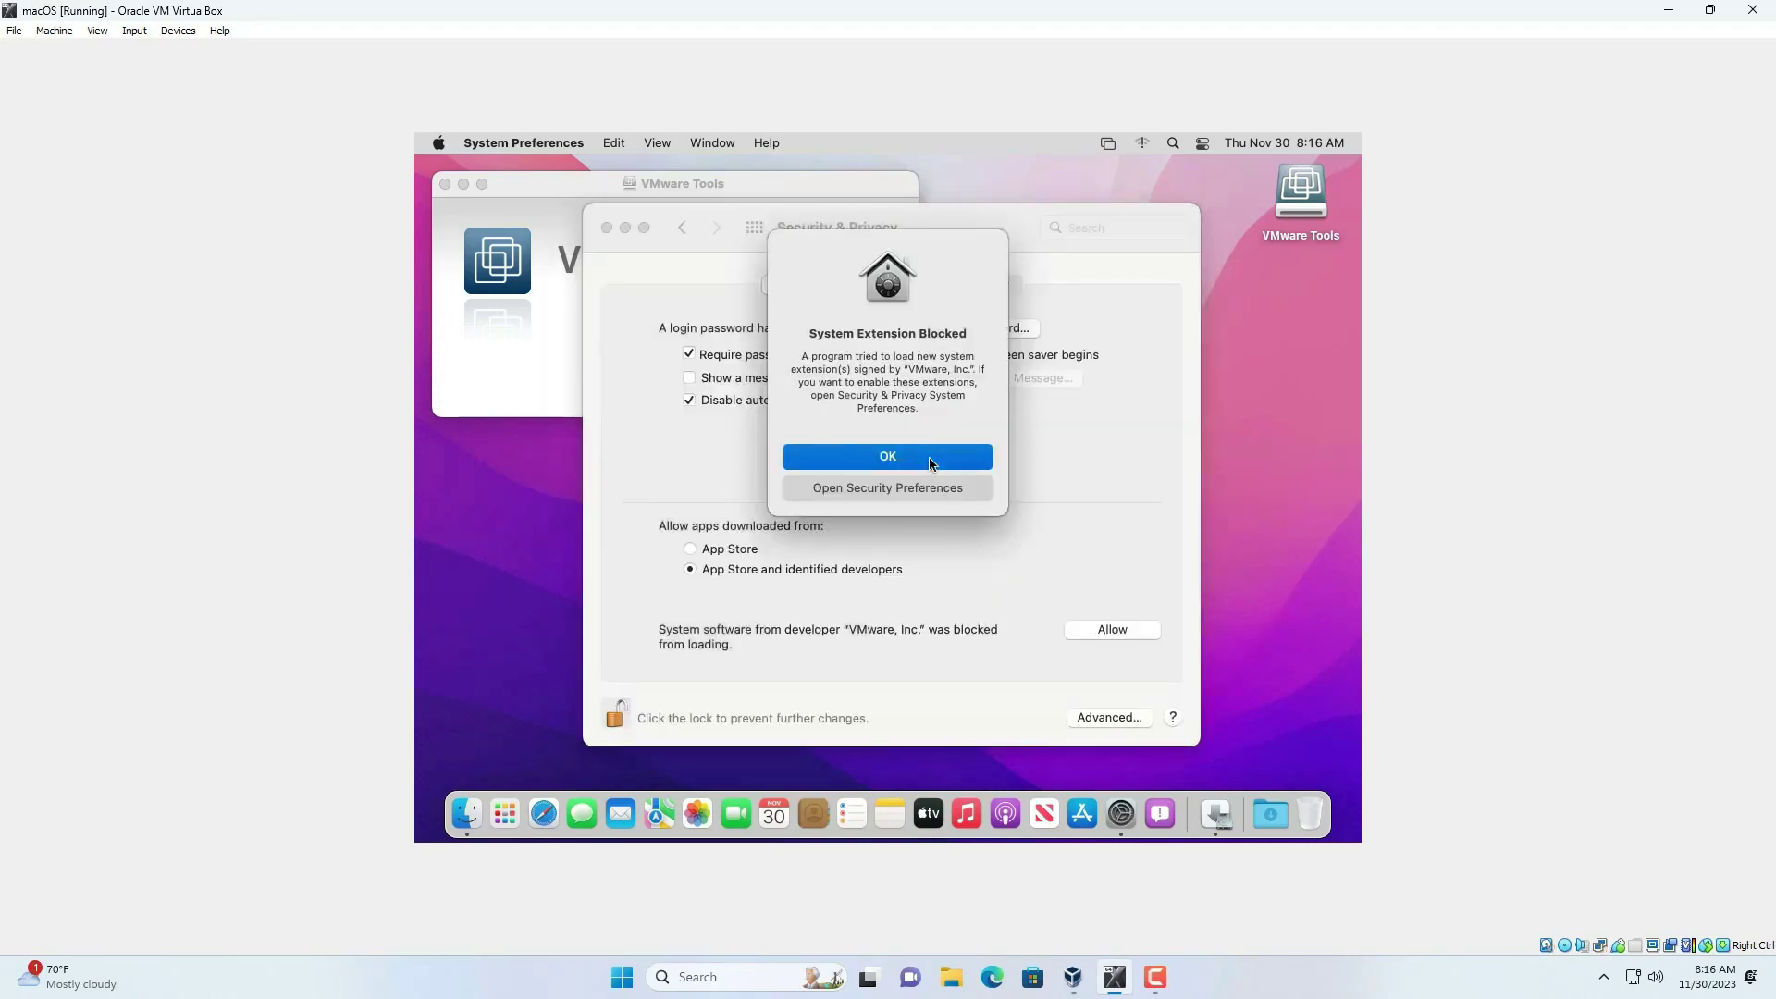
pyautogui.click(1113, 631)
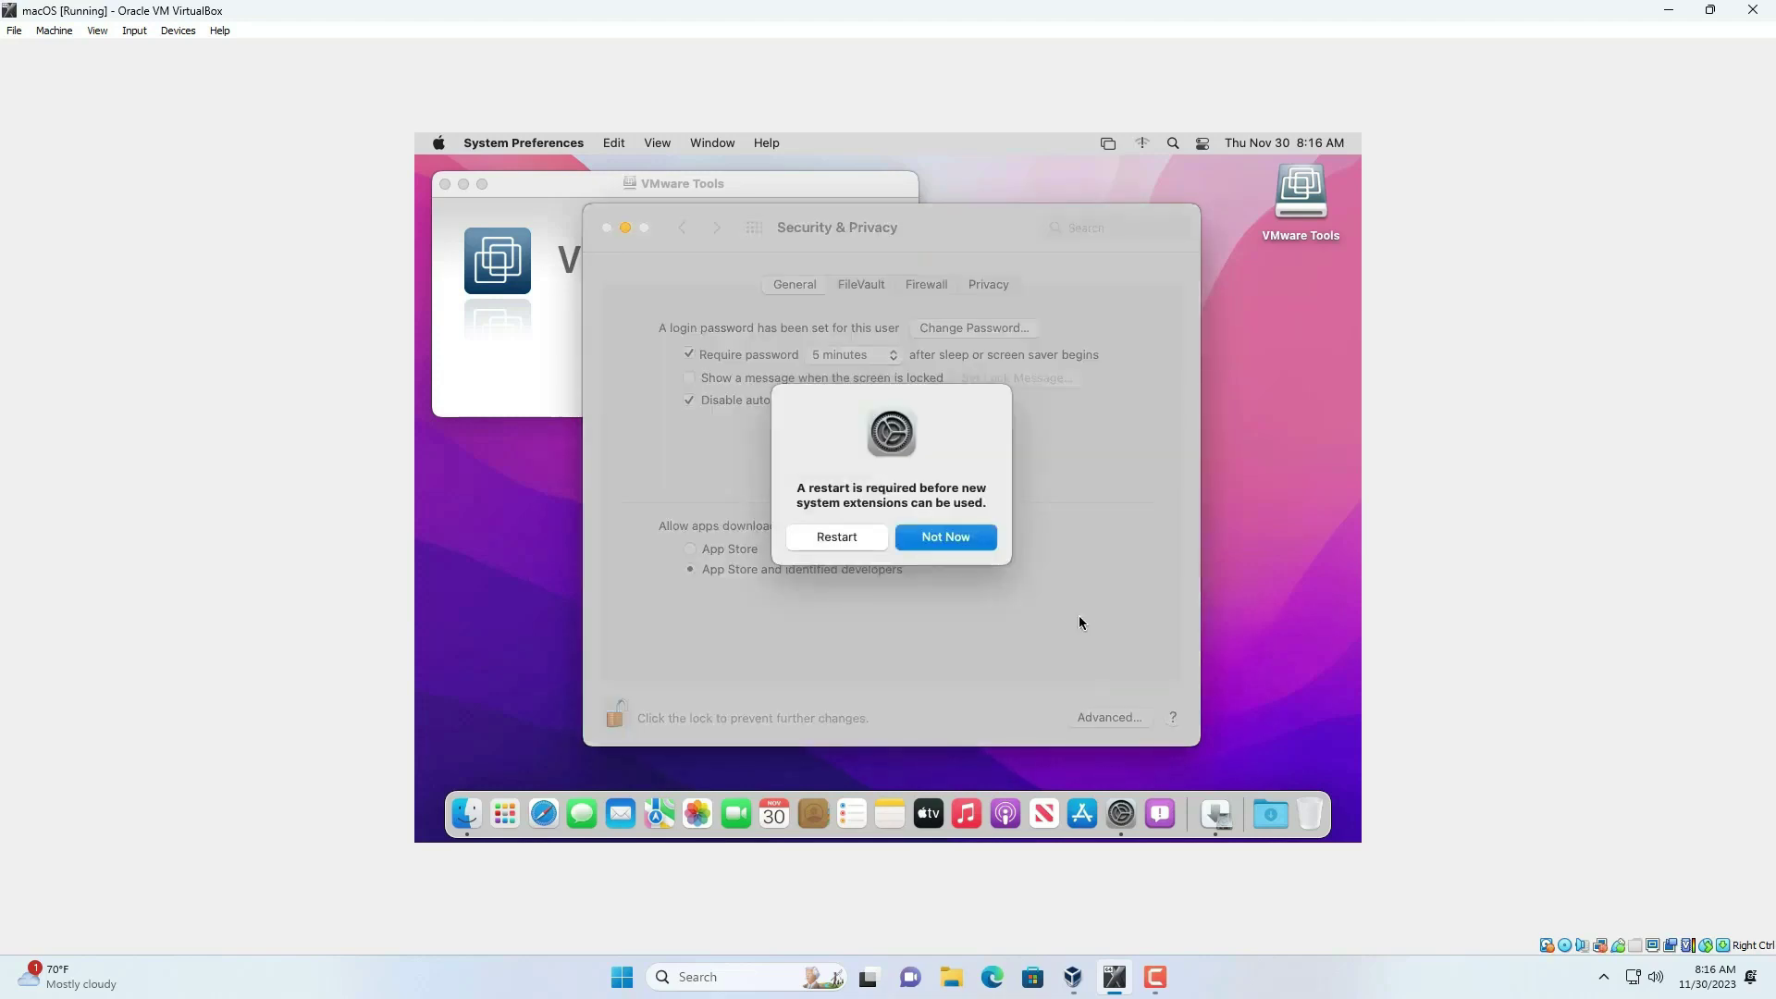
# - Postpone the prompt, close Security & Privacy, and restart the Mac from the installer
pyautogui.click(962, 540)
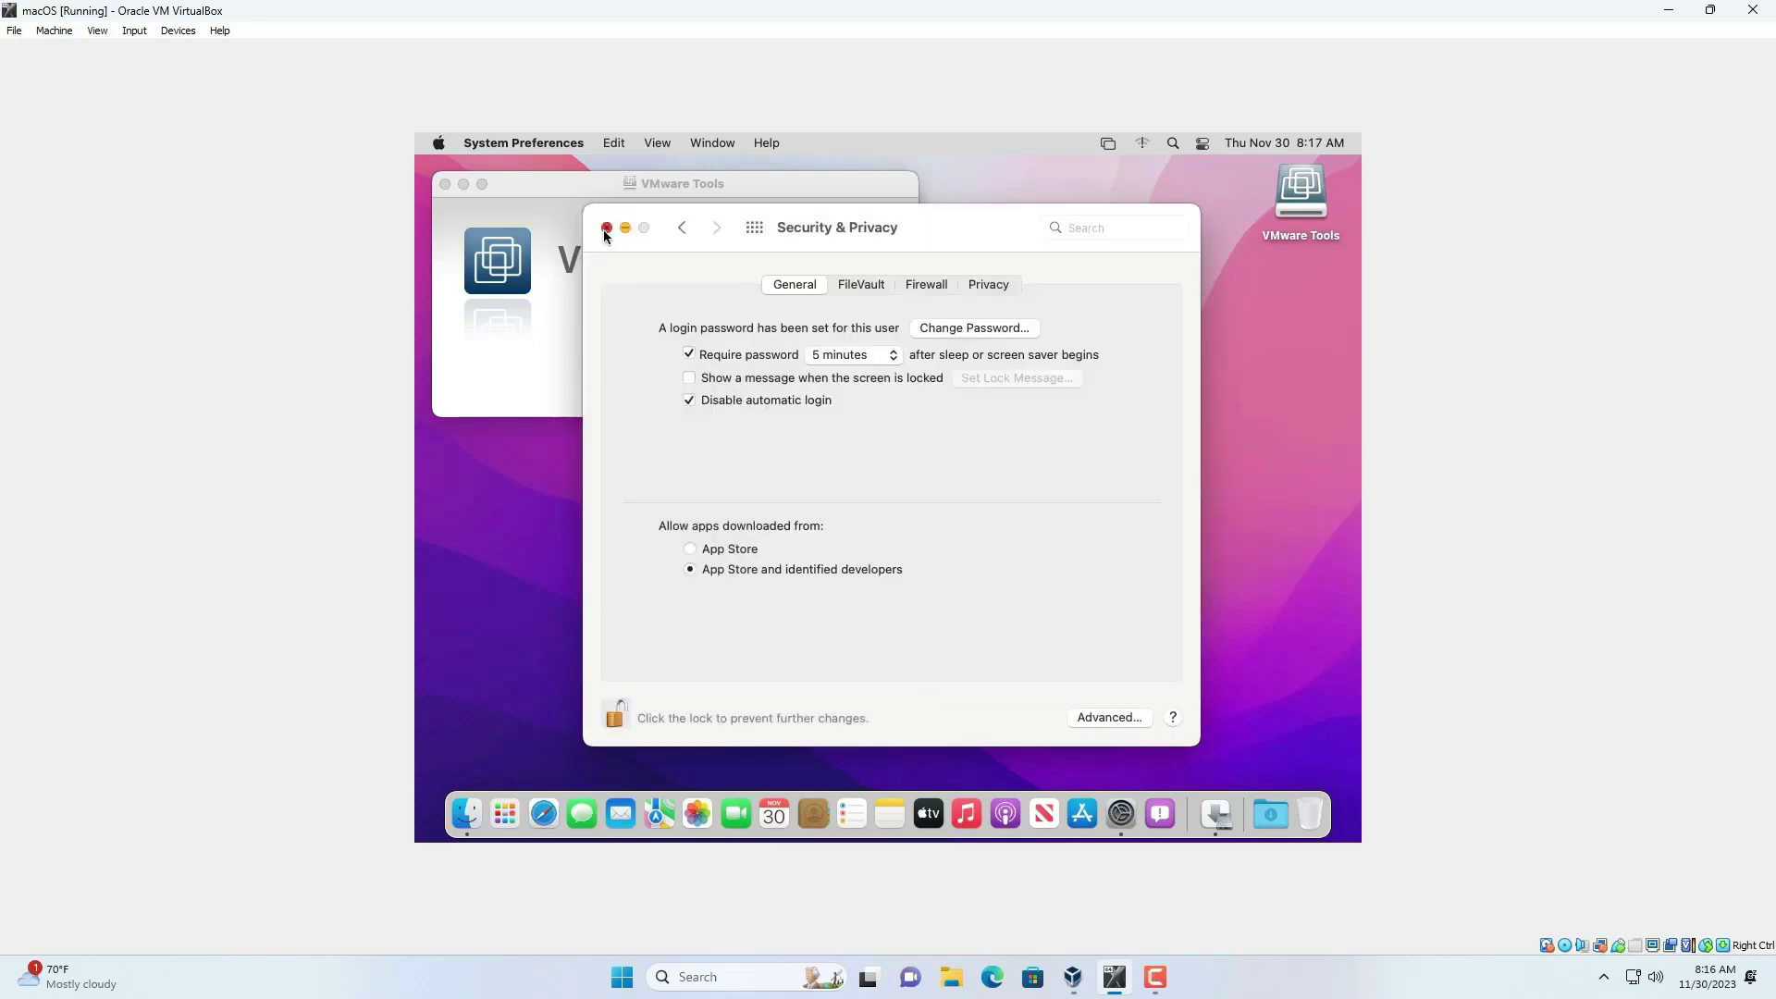
pyautogui.click(606, 228)
pyautogui.click(1140, 624)
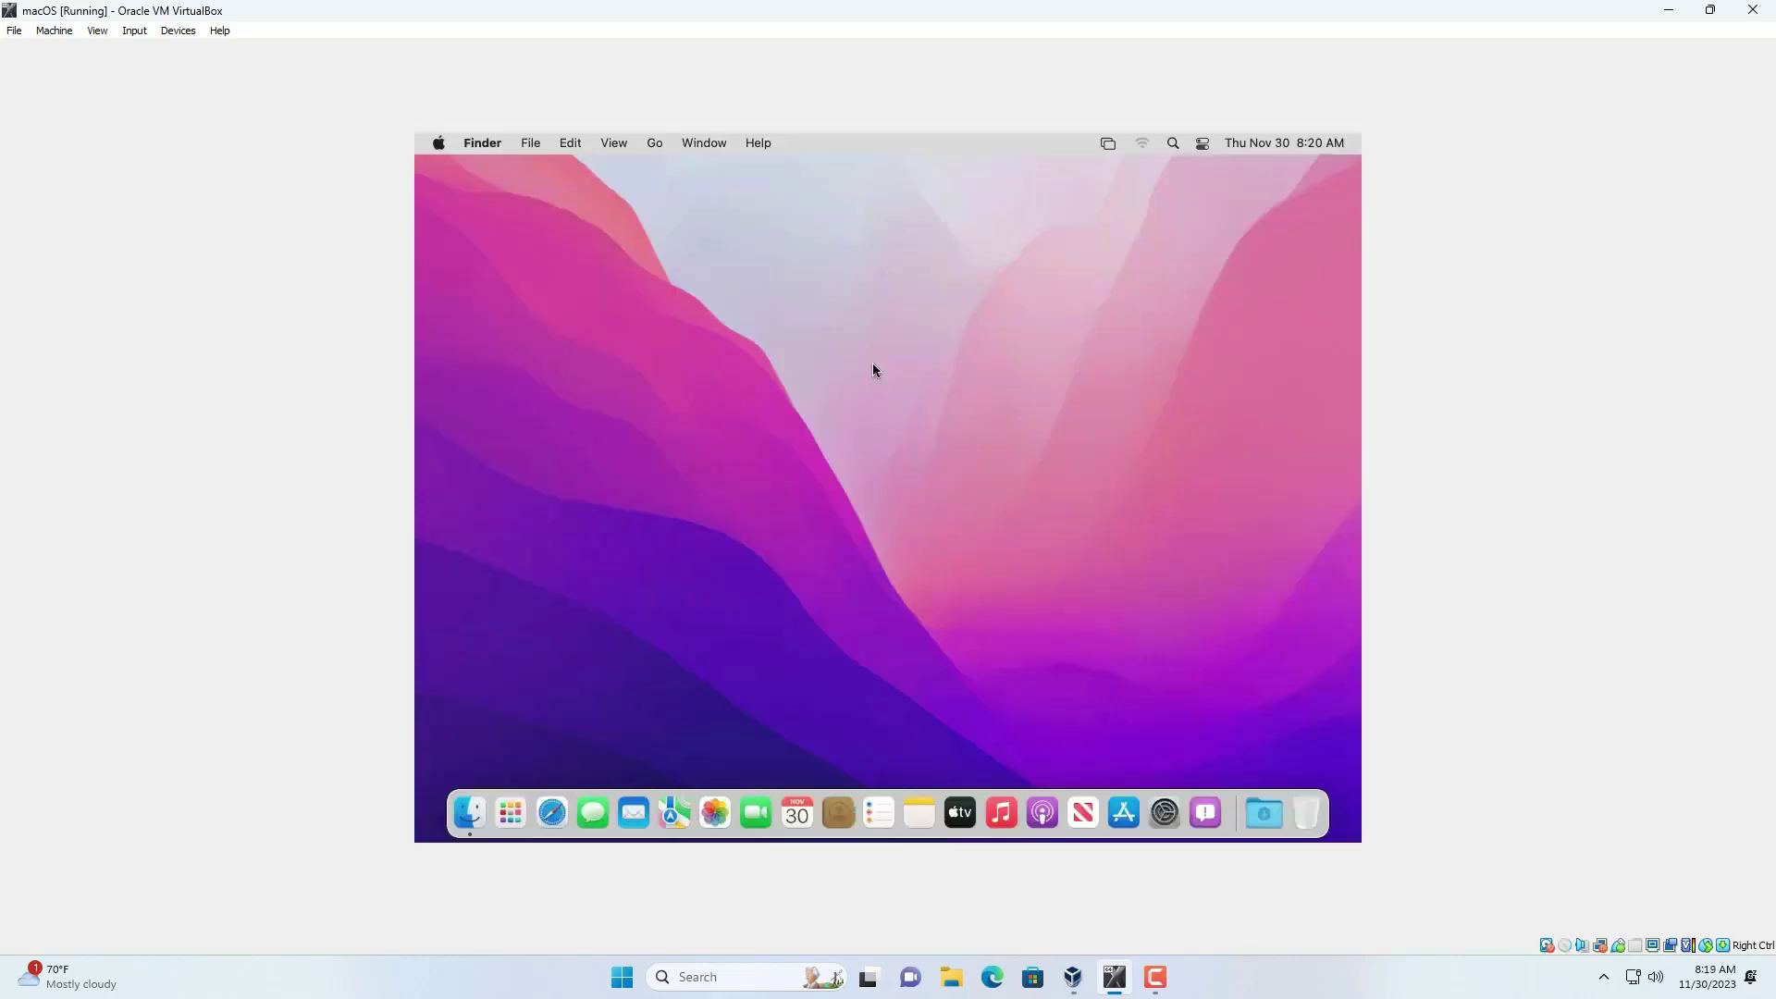
# - Check the graphics memory line in the About This Mac overview
pyautogui.click(439, 145)
pyautogui.click(462, 173)
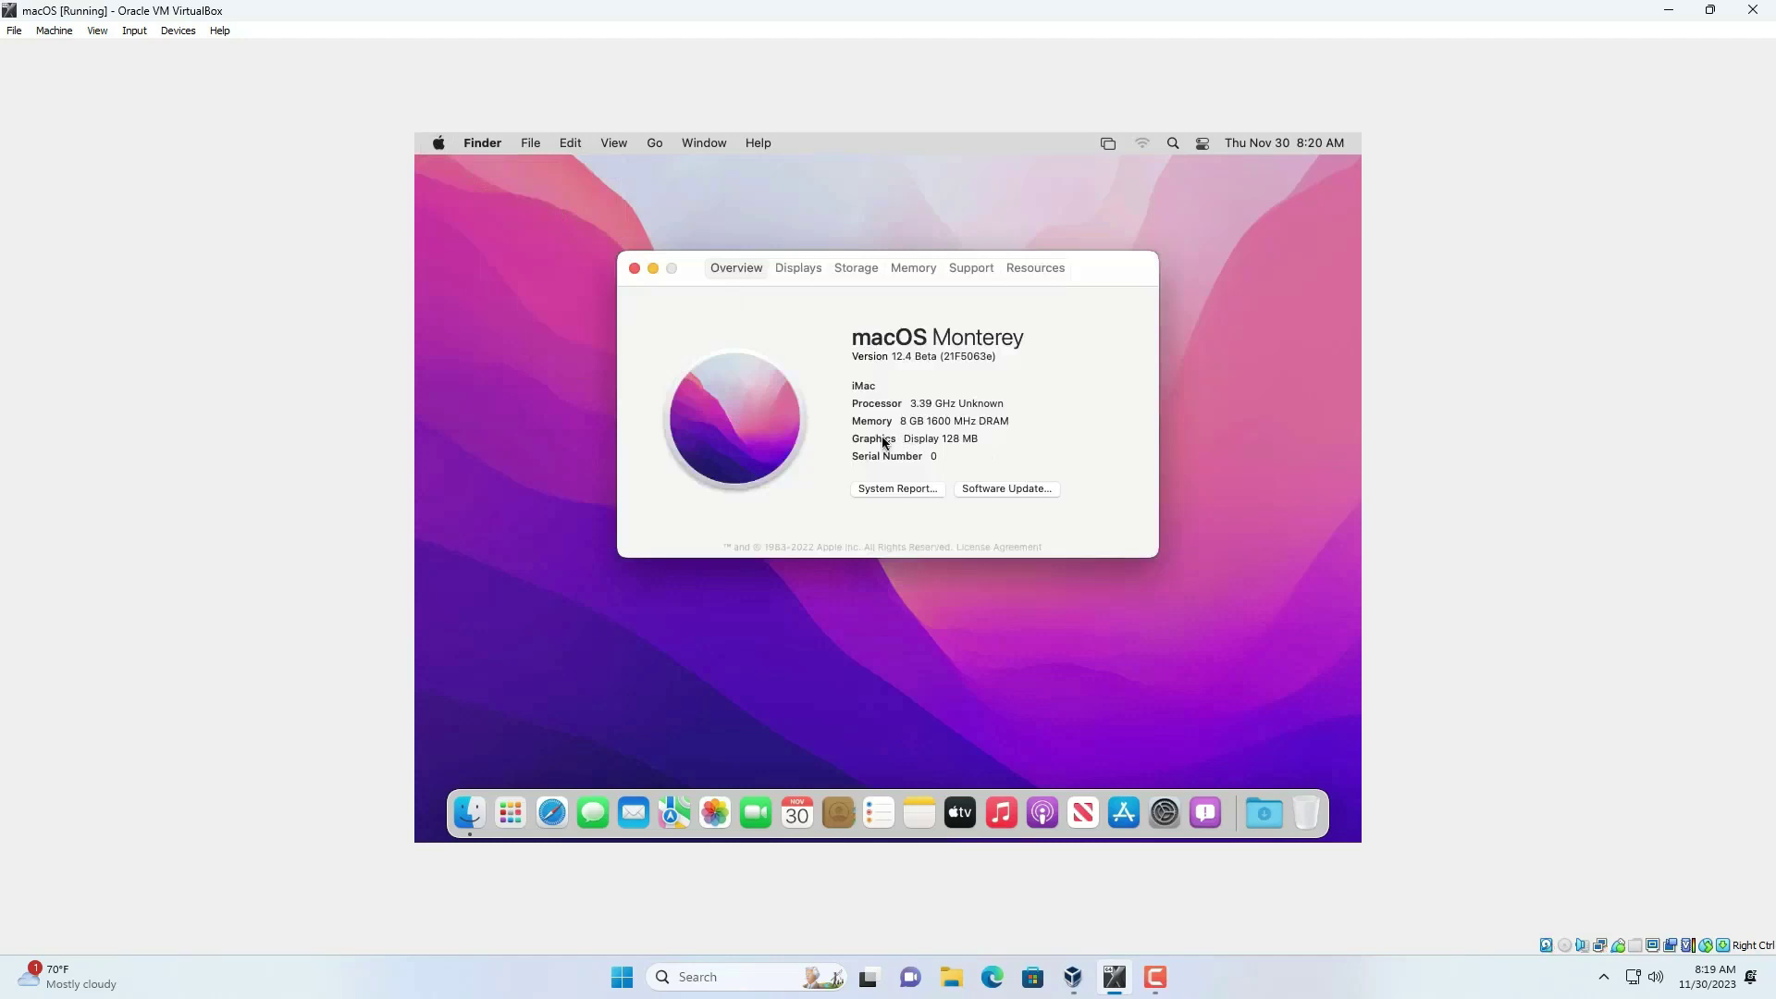
pyautogui.moveTo(905, 440); pyautogui.dragTo(989, 446)
# - In Terminal, run vmware-resolutionSet 1920 1080 from the VMware Tools folder
pyautogui.click(1174, 145)
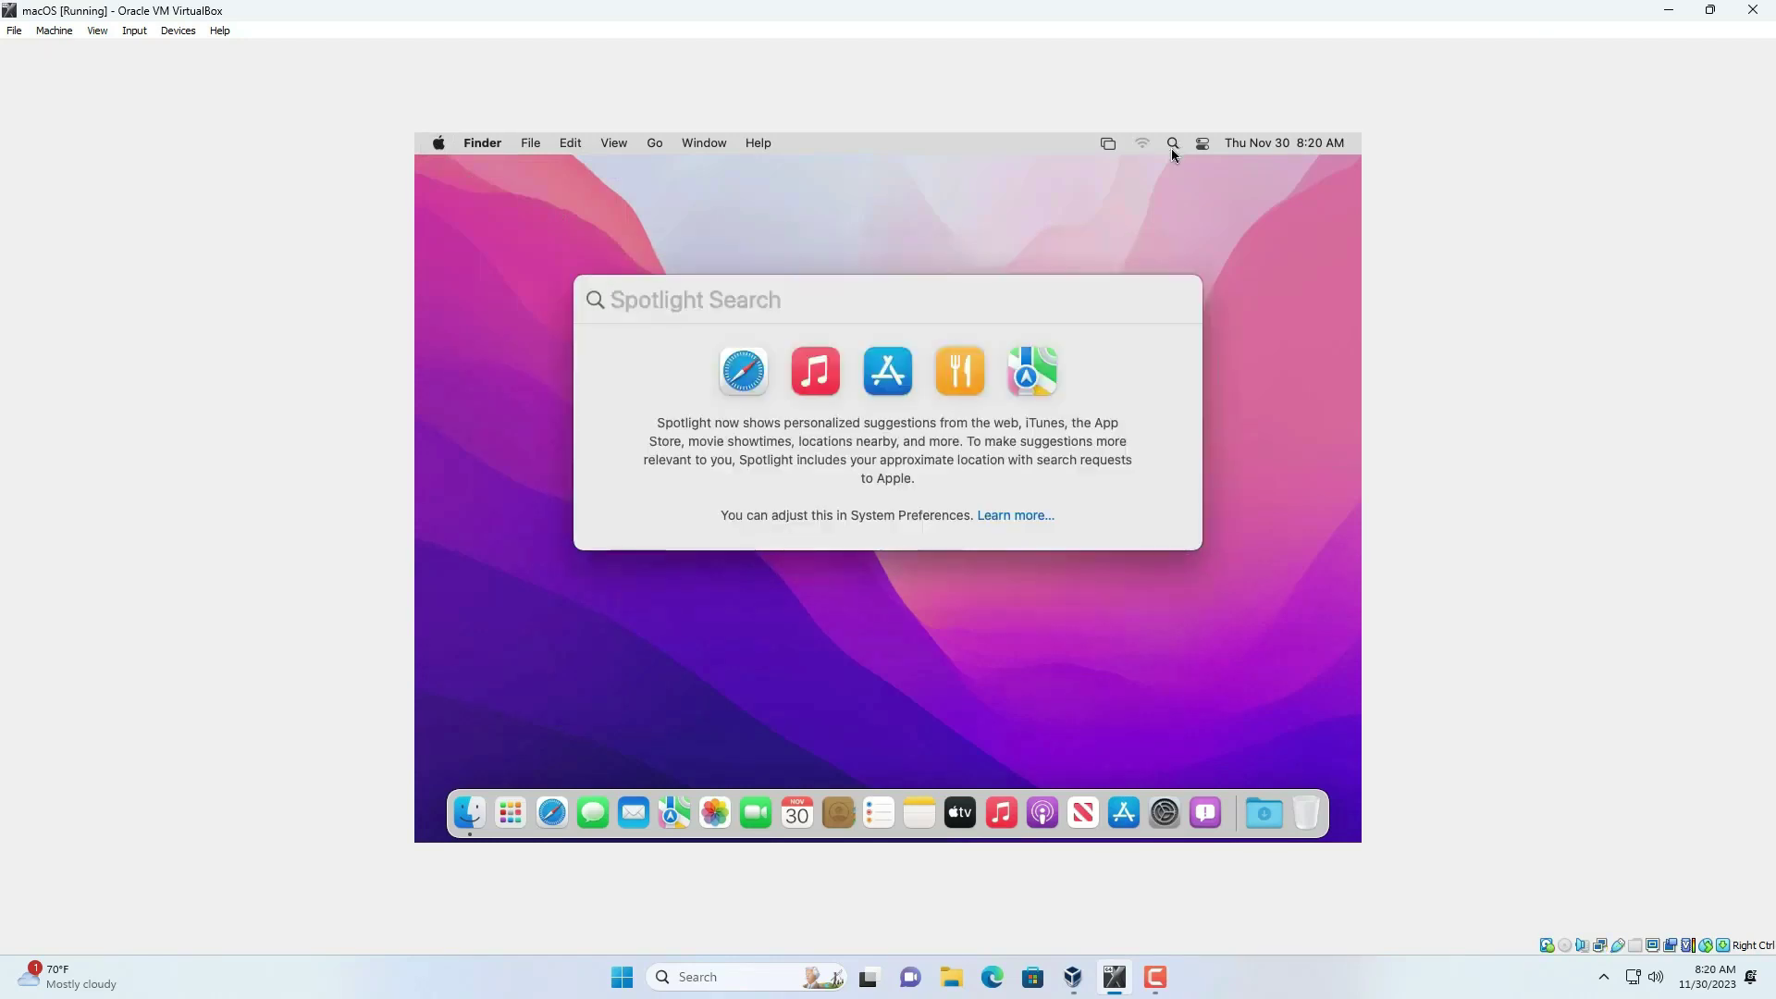
pyautogui.write('ter')
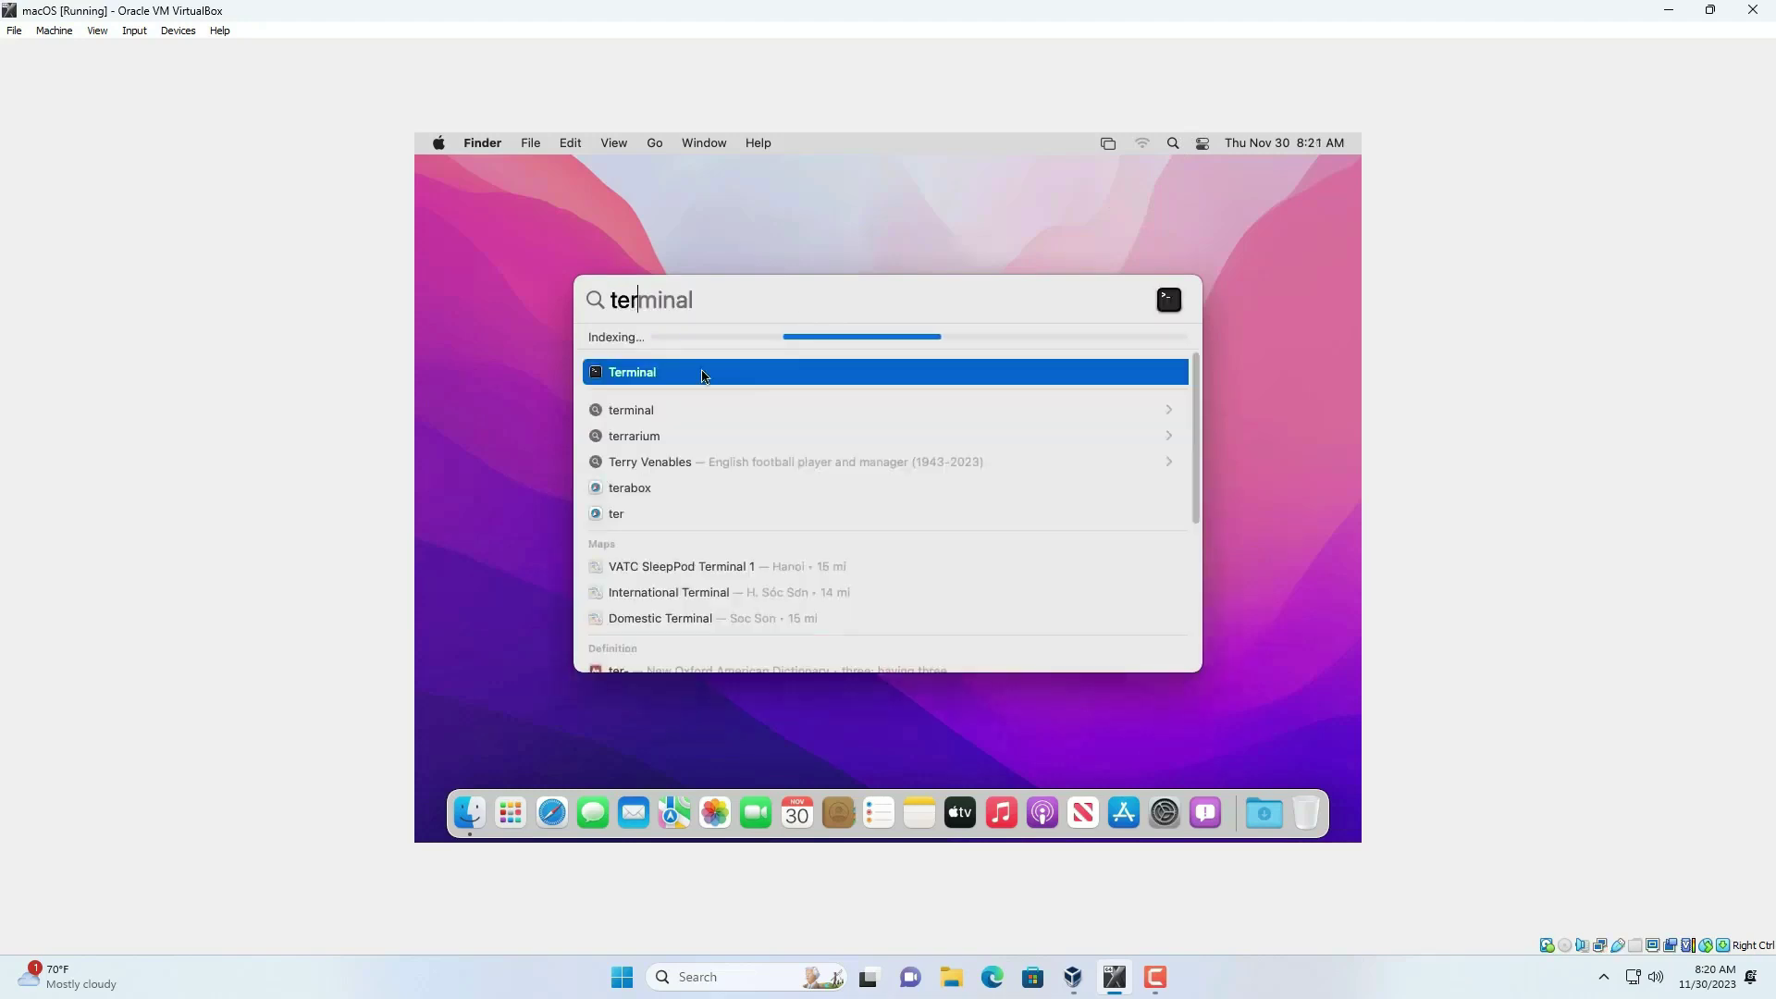
pyautogui.click(702, 376)
pyautogui.write('/Library/Application\\ Support/VMware\\ Tools/')
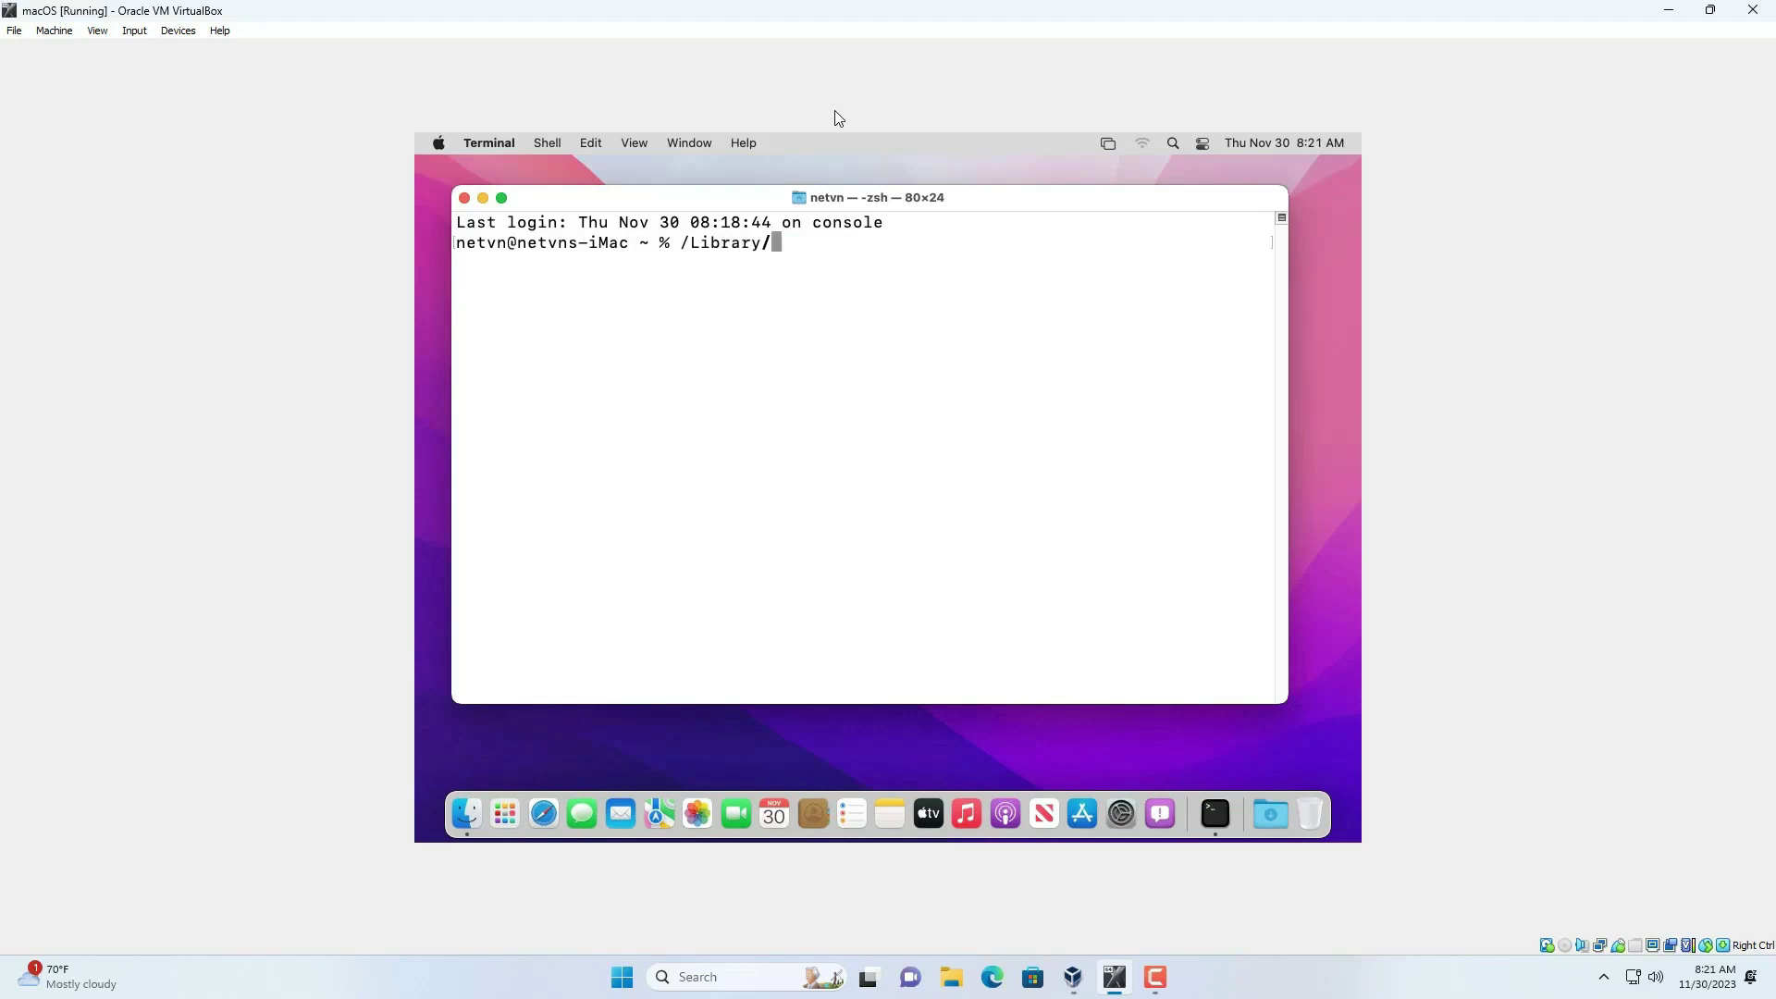
pyautogui.write('ware-resolutionSet 1920 1080')
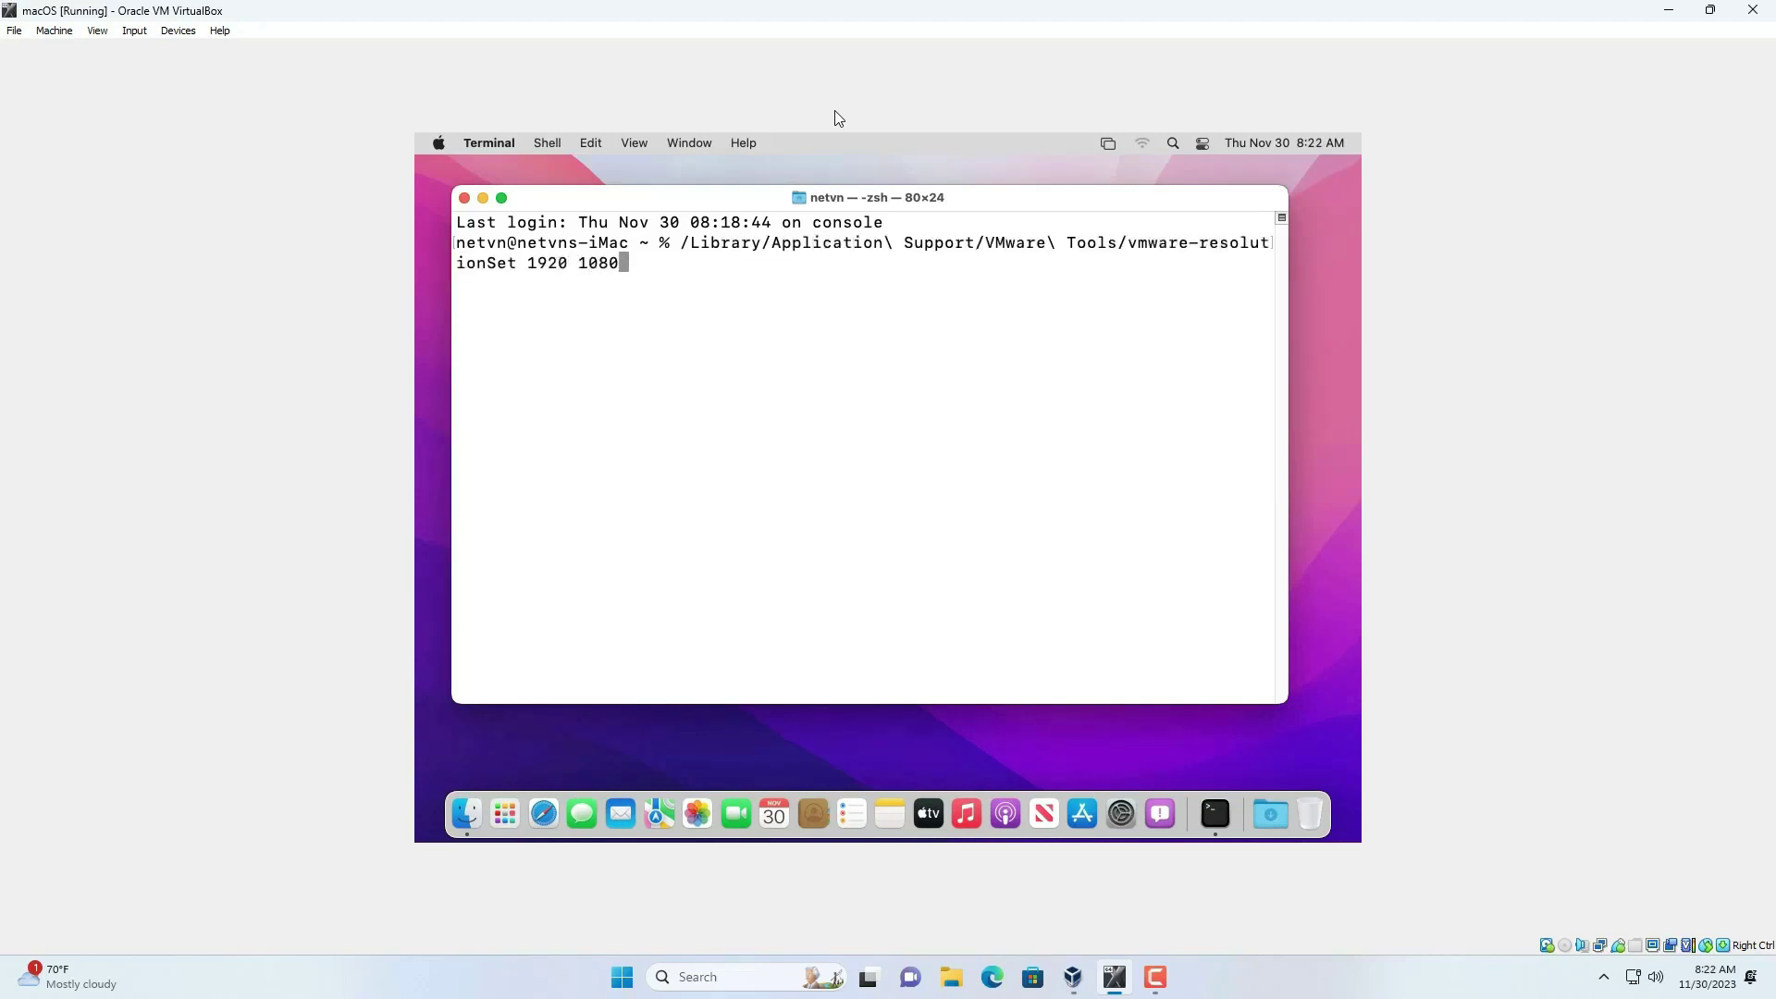
pyautogui.press('Return')
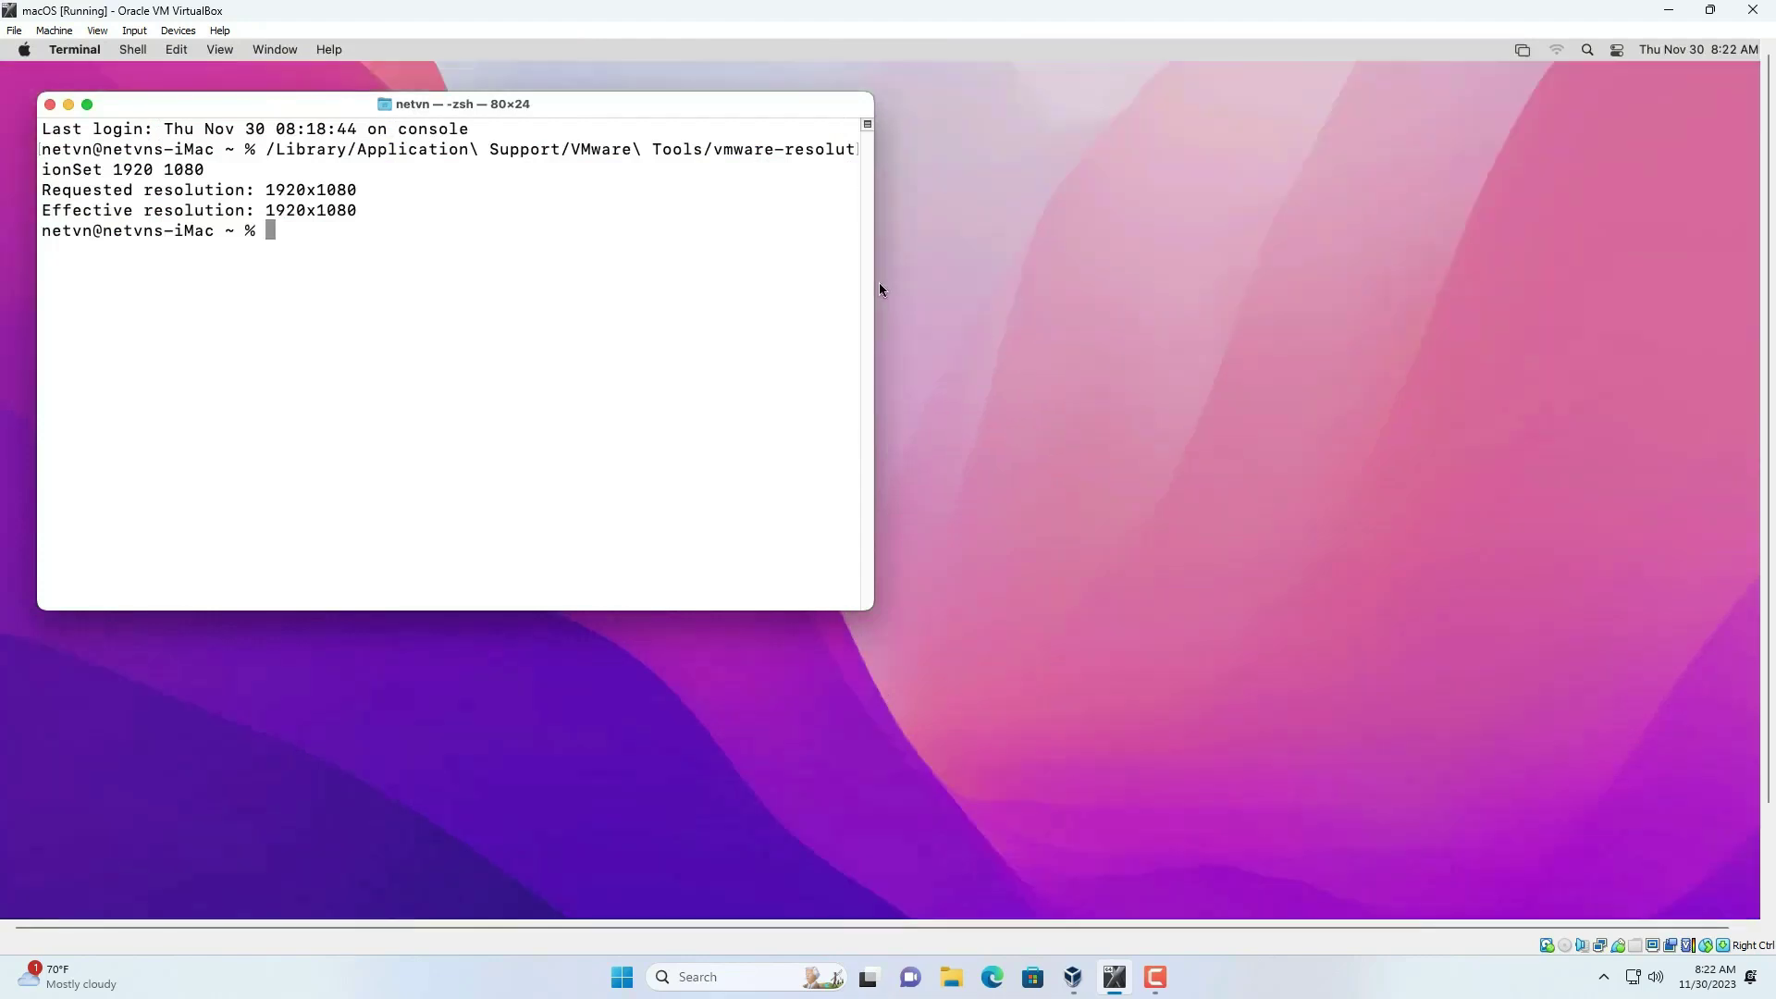
pyautogui.moveTo(876, 287); pyautogui.dragTo(1150, 274)
pyautogui.moveTo(266, 149); pyautogui.dragTo(1022, 149)
pyautogui.press('super+c')
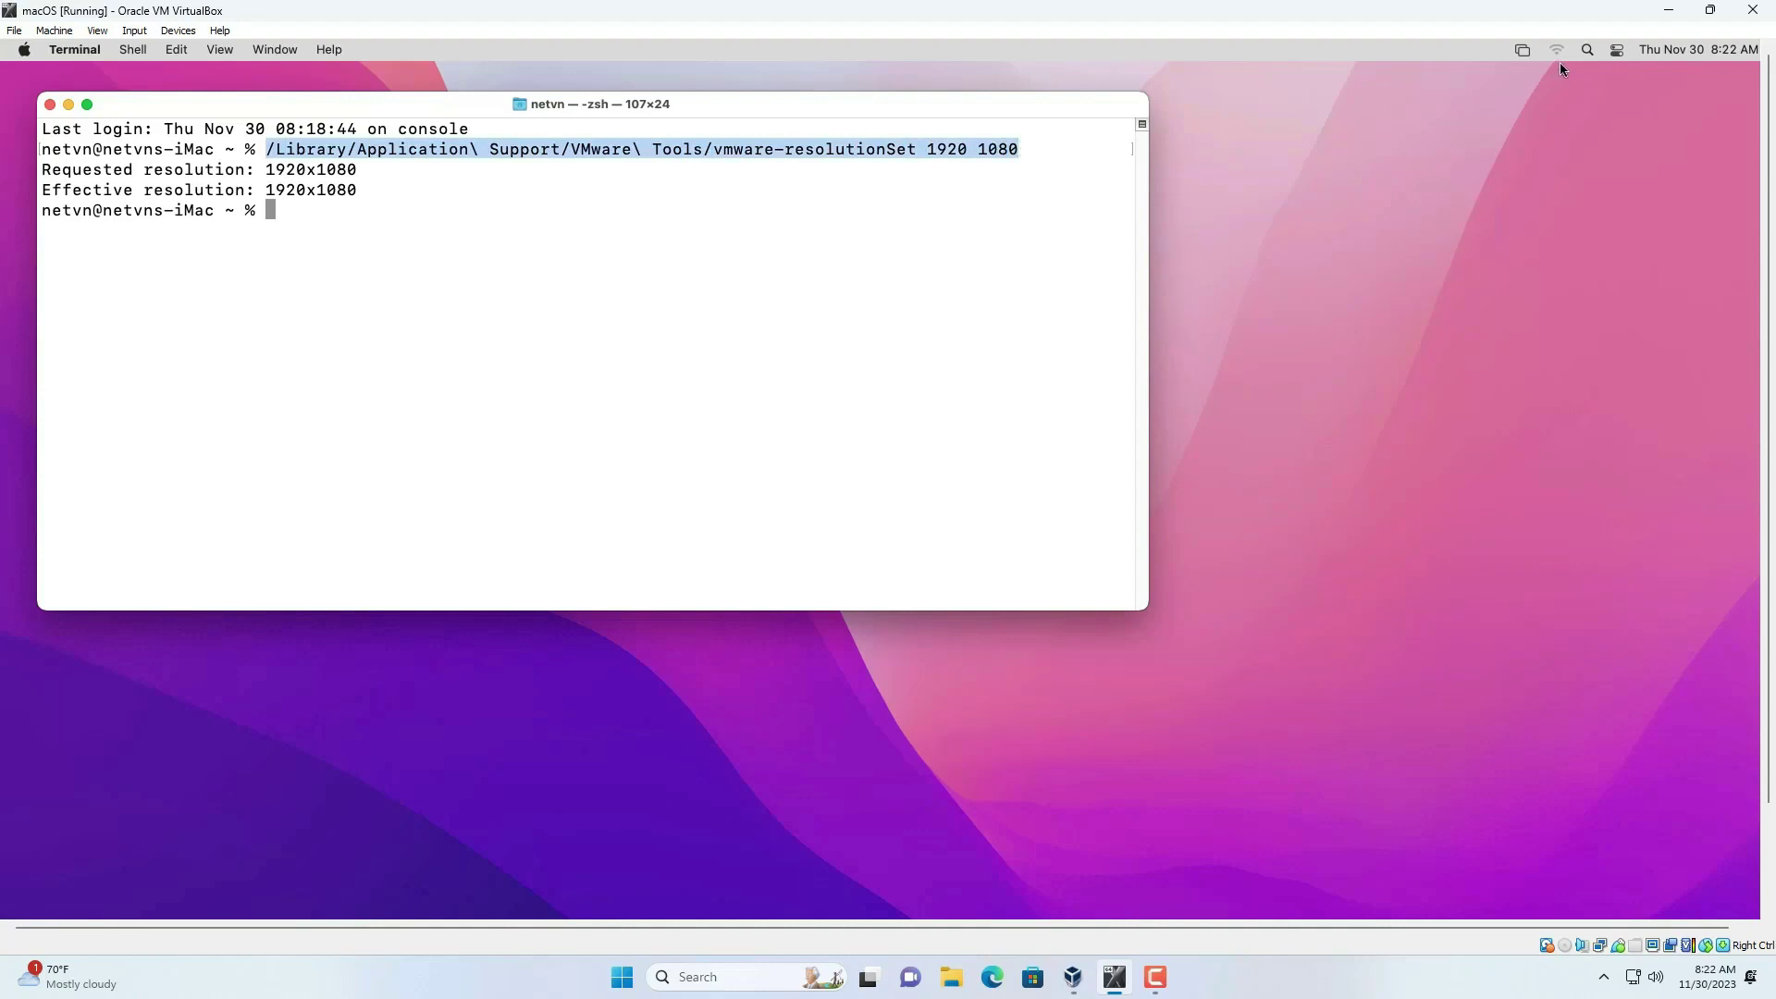
# - Launch Automator from Spotlight and create a new Application document
pyautogui.click(1586, 51)
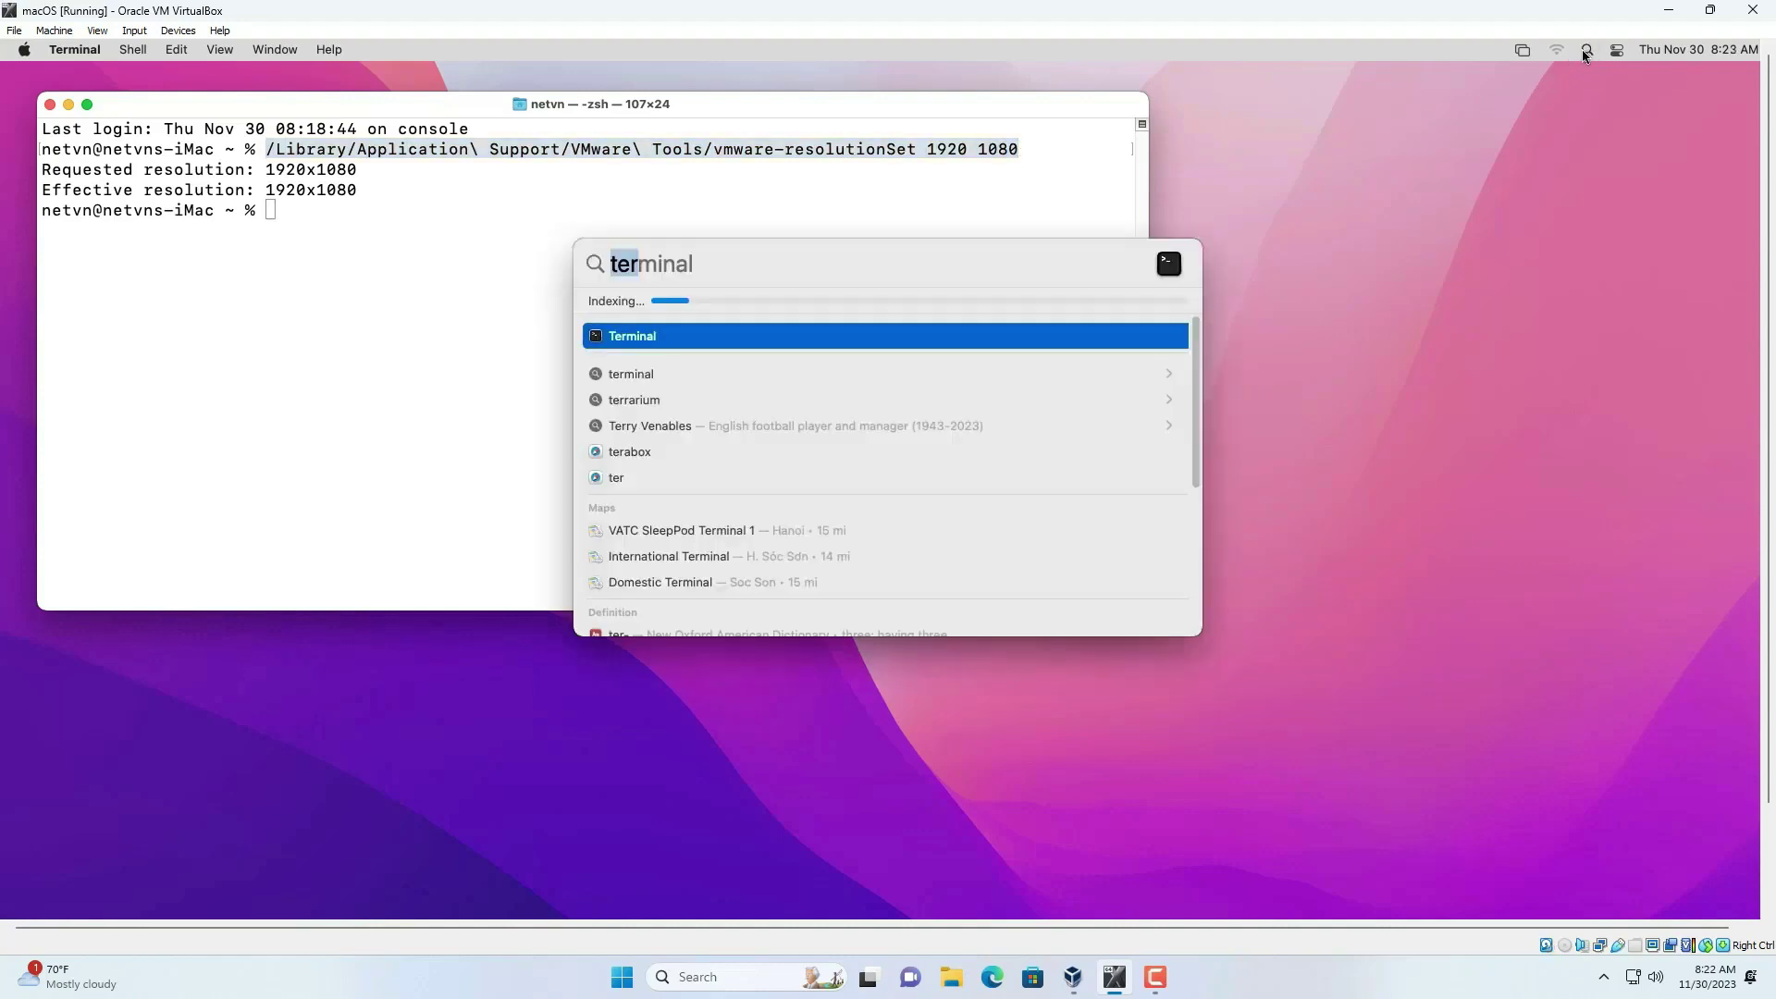
pyautogui.write('auto')
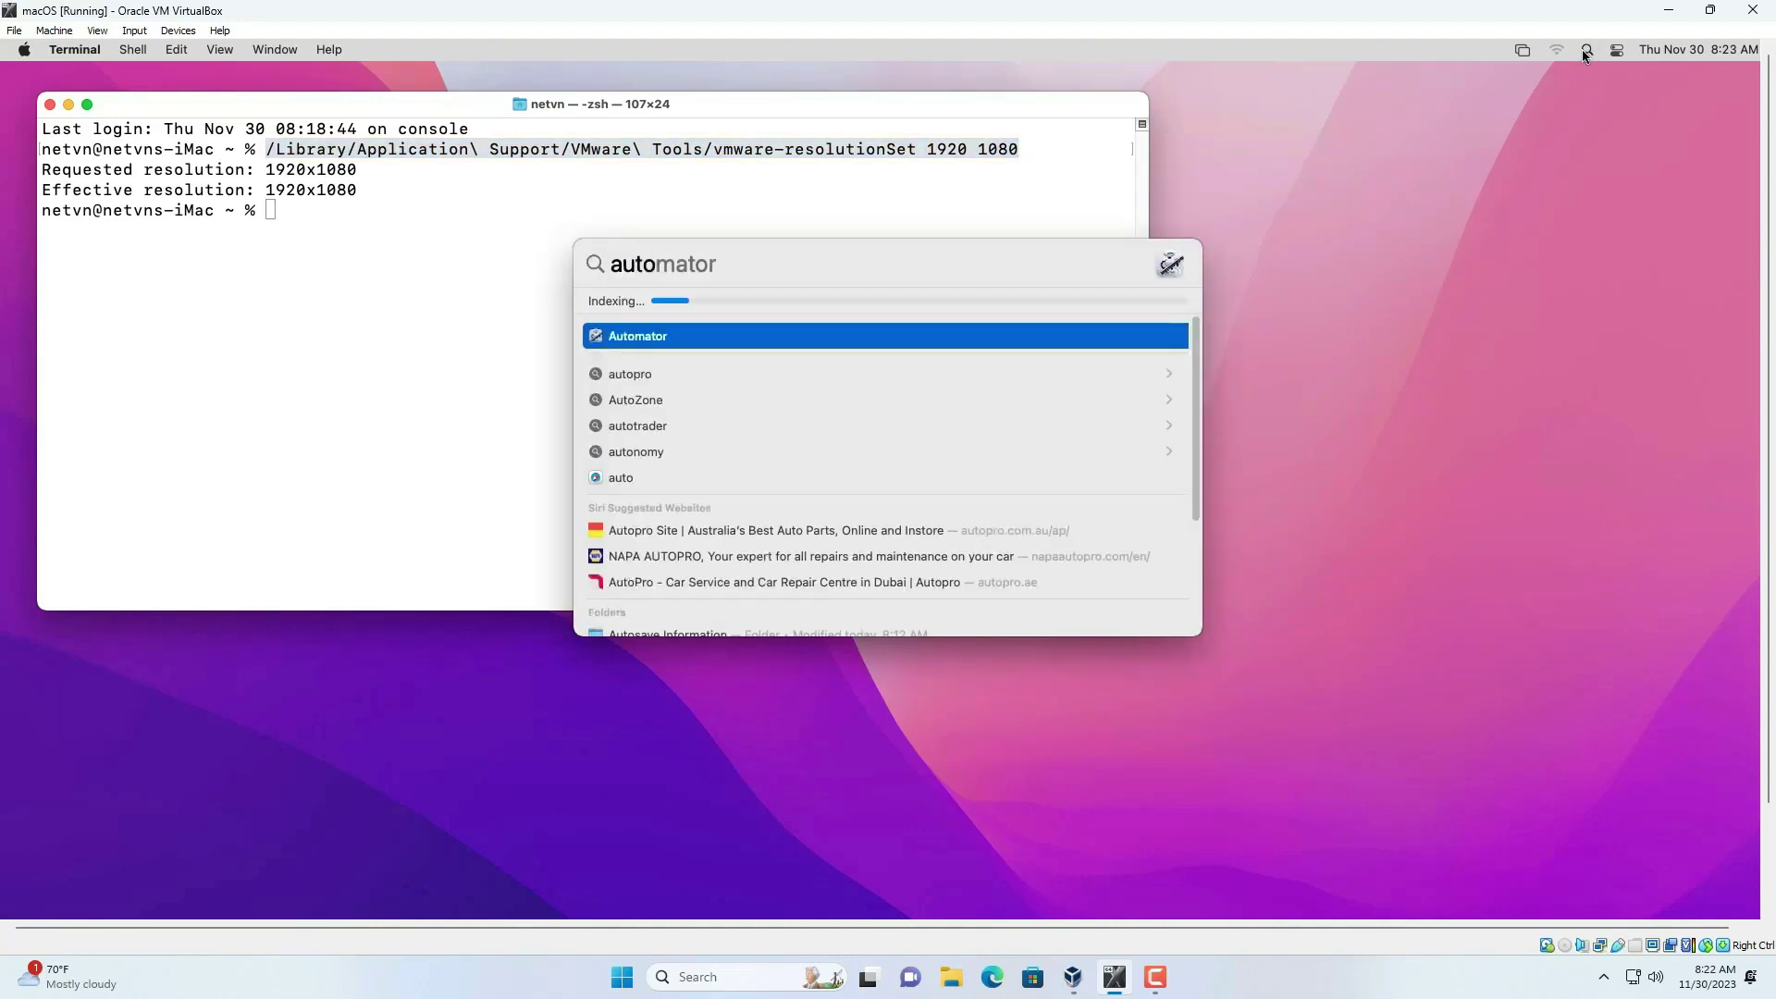
pyautogui.click(689, 341)
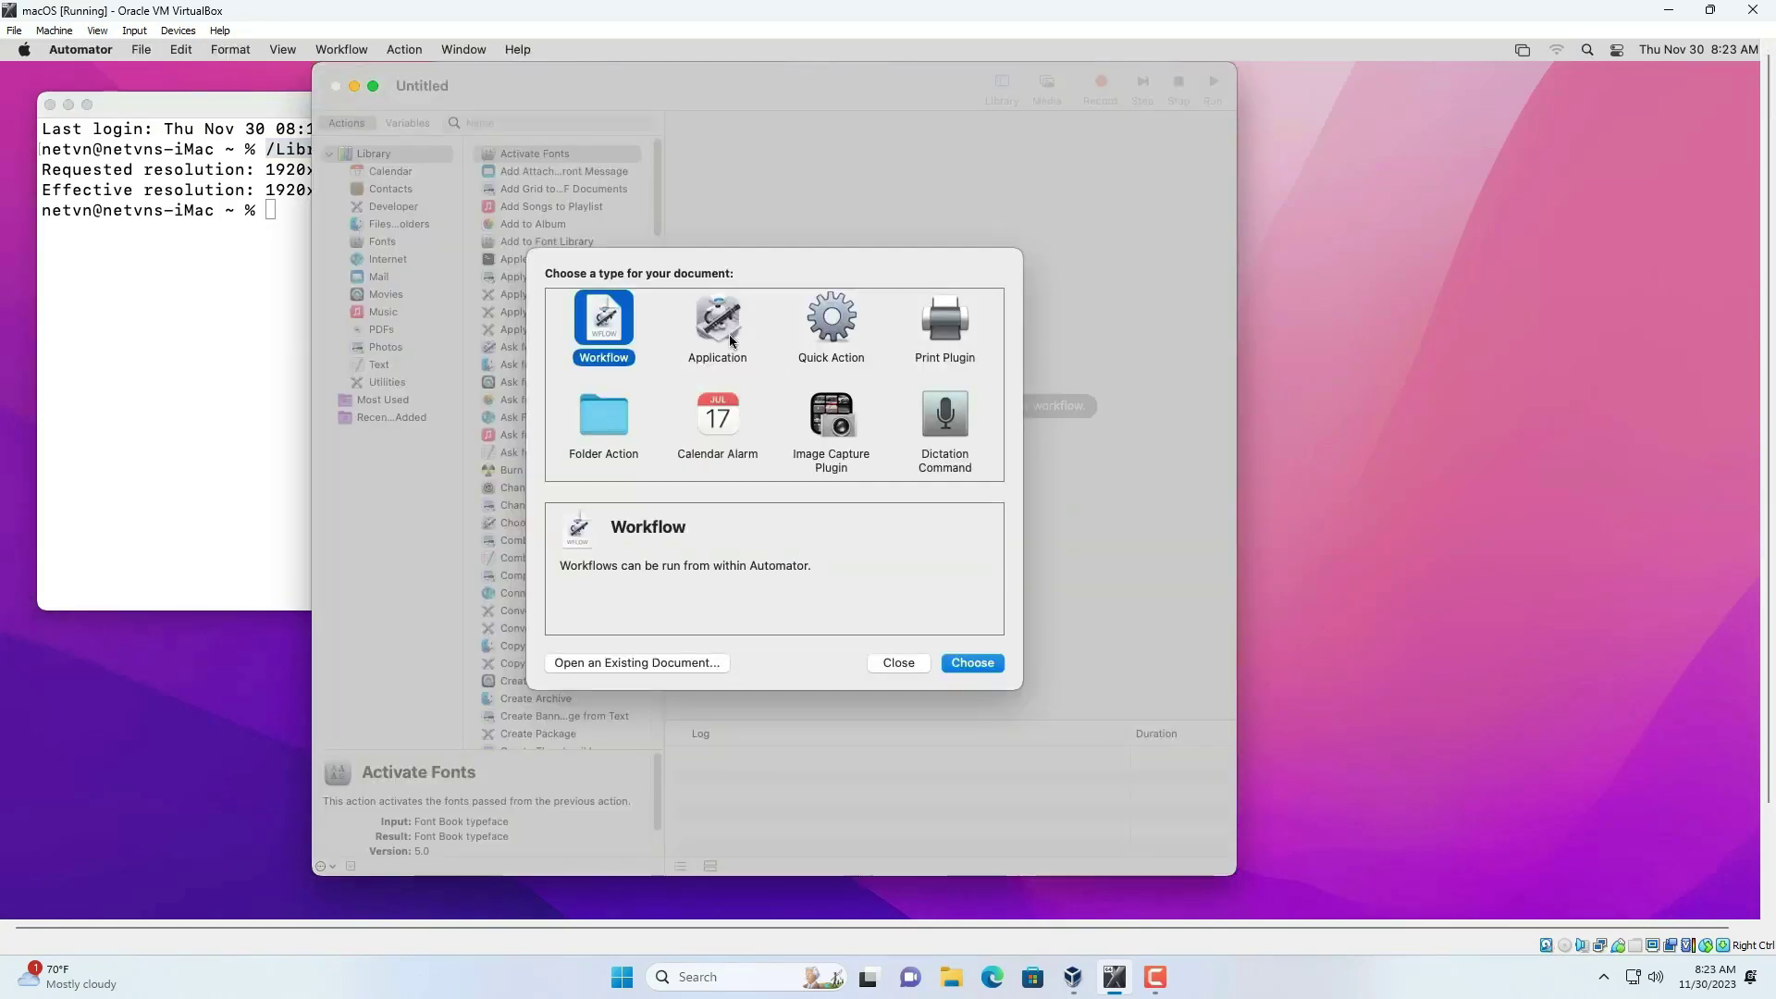
pyautogui.click(730, 333)
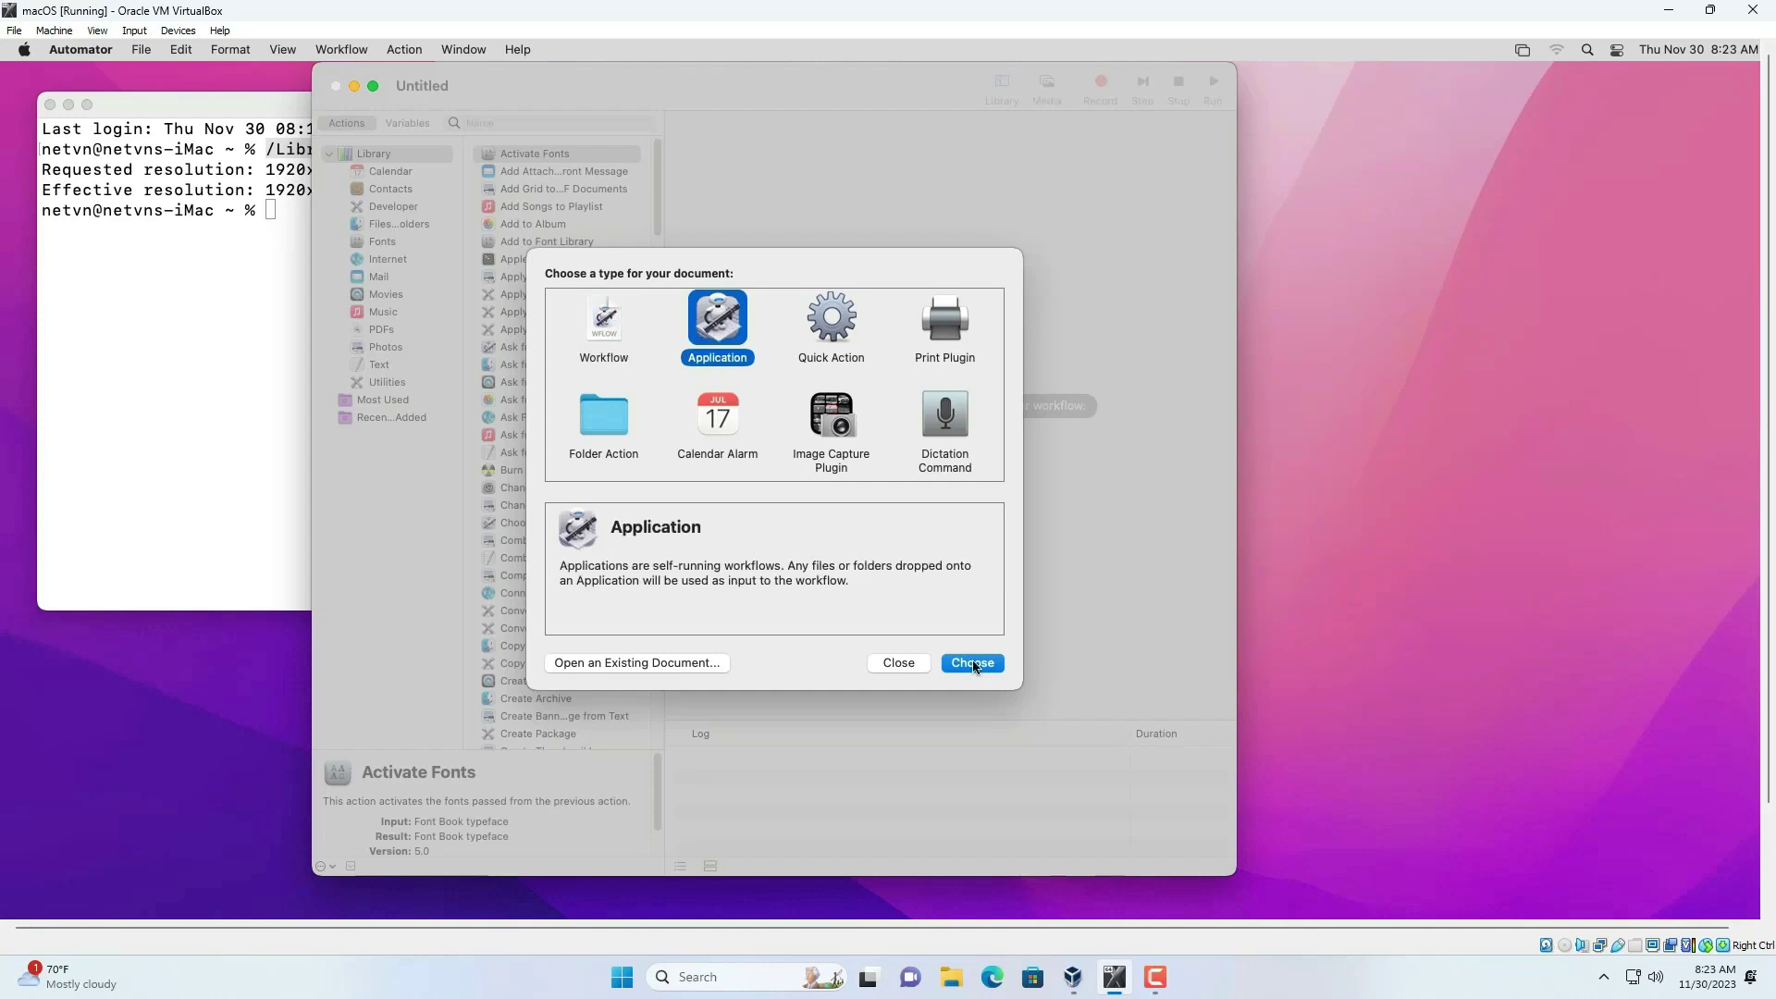
pyautogui.click(973, 662)
# - Add a Run Shell Script action containing the vmware-resolutionSet 1920 1080 command copied from Terminal
pyautogui.click(560, 123)
pyautogui.write('run')
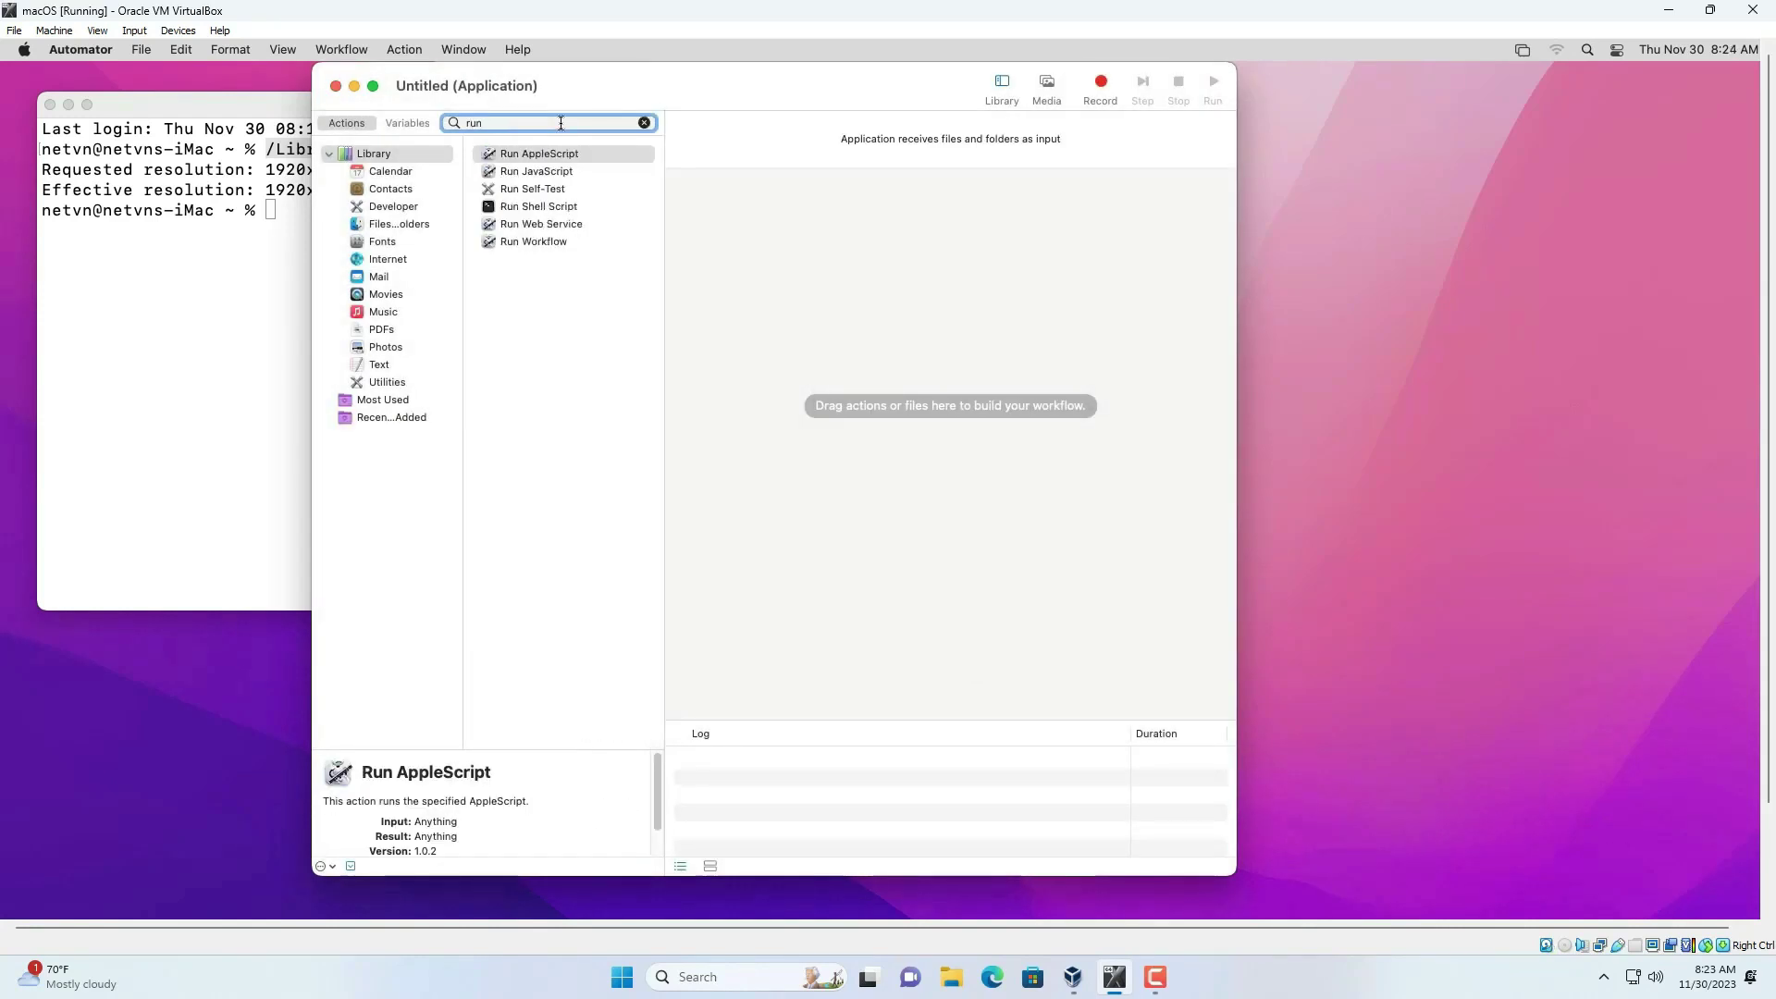
pyautogui.doubleClick(545, 207)
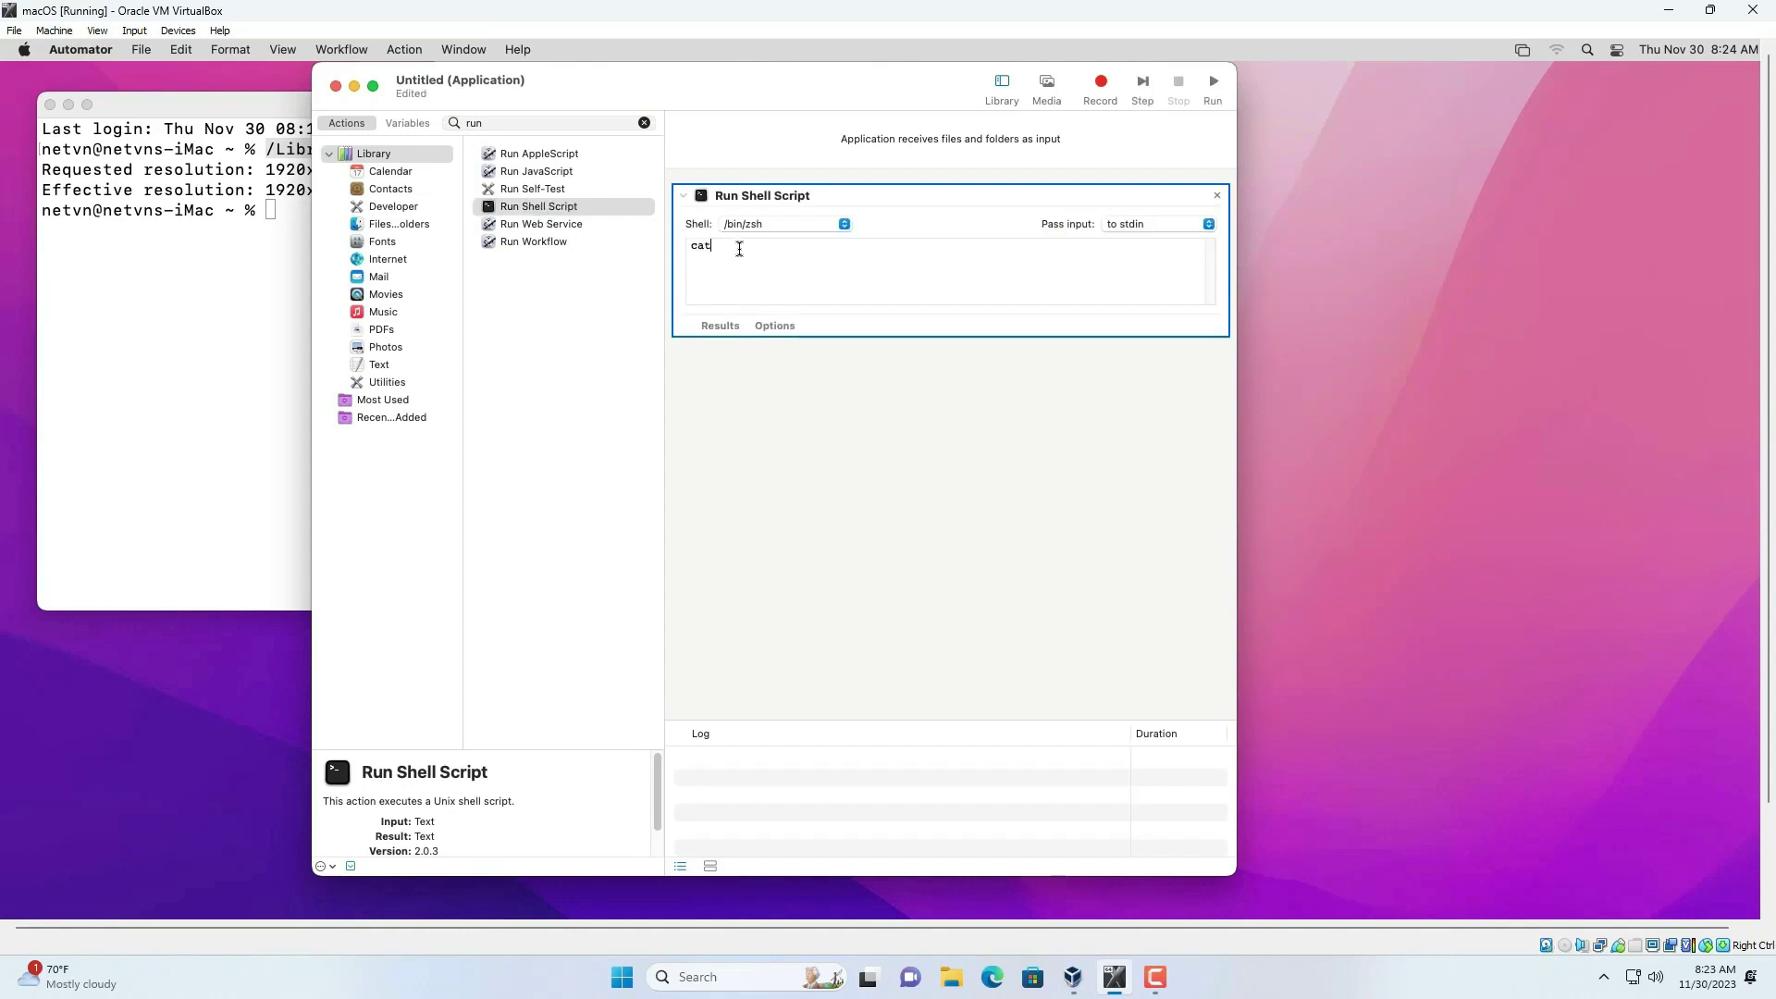
pyautogui.click(198, 286)
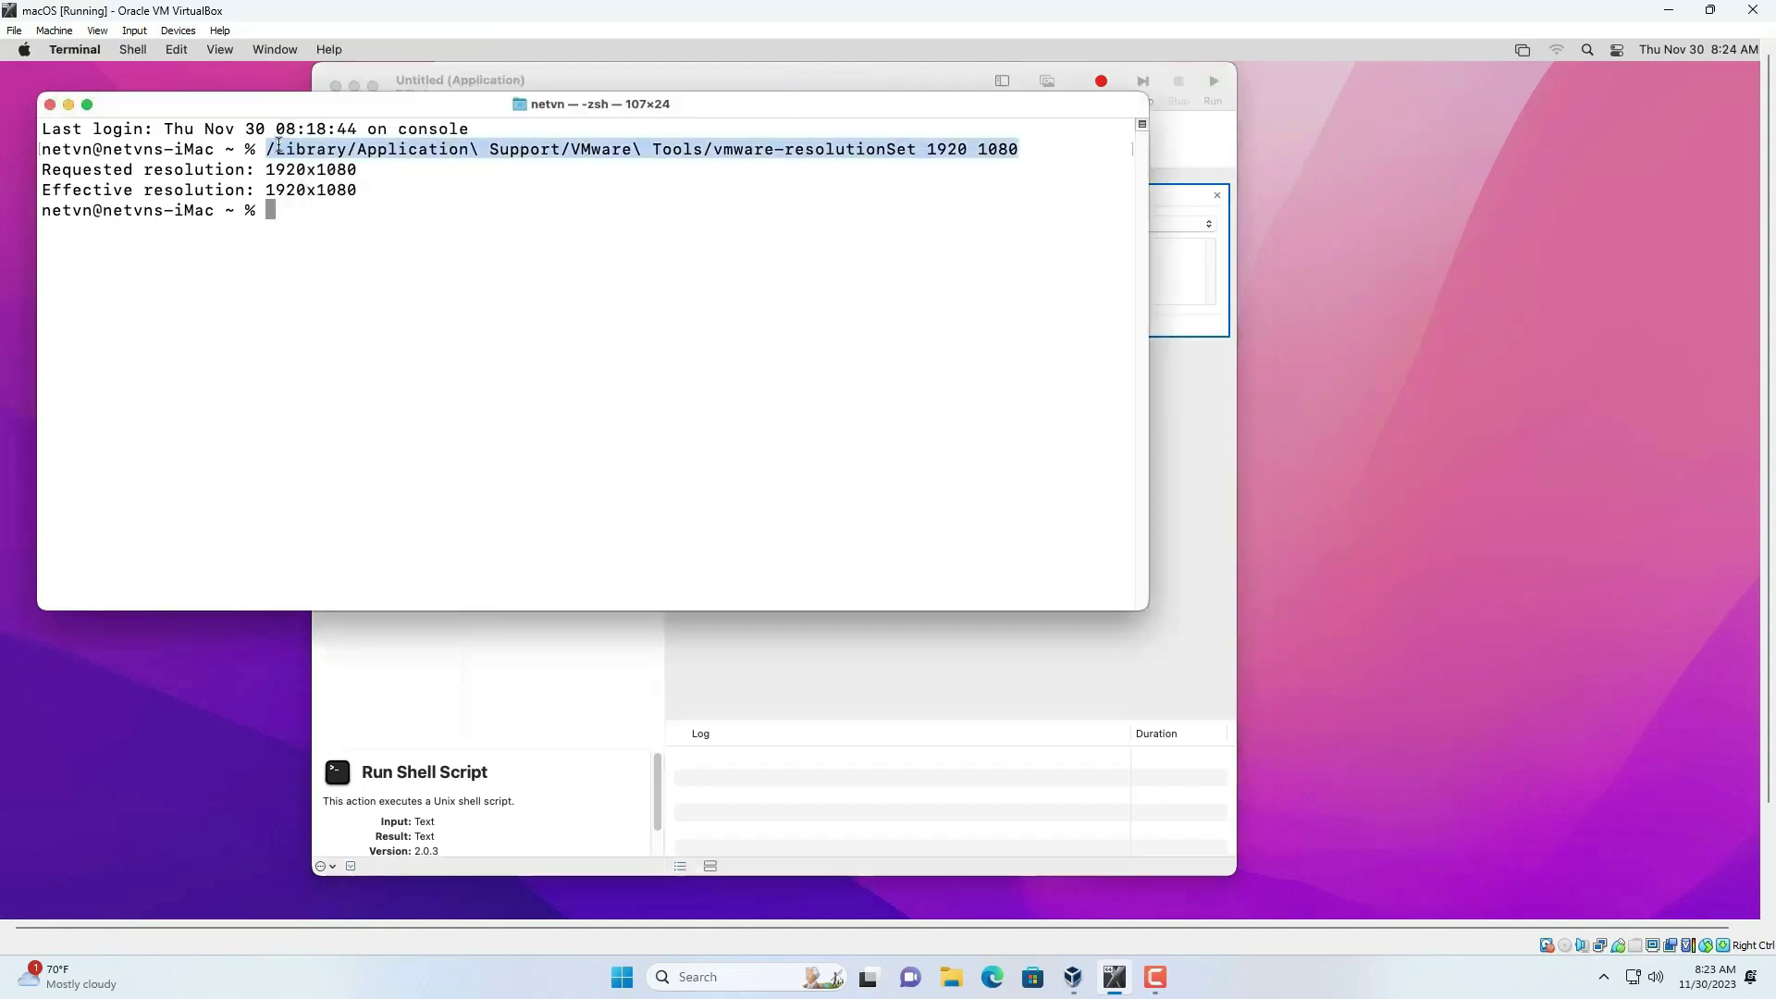
pyautogui.click(271, 151)
pyautogui.moveTo(368, 153); pyautogui.dragTo(737, 173)
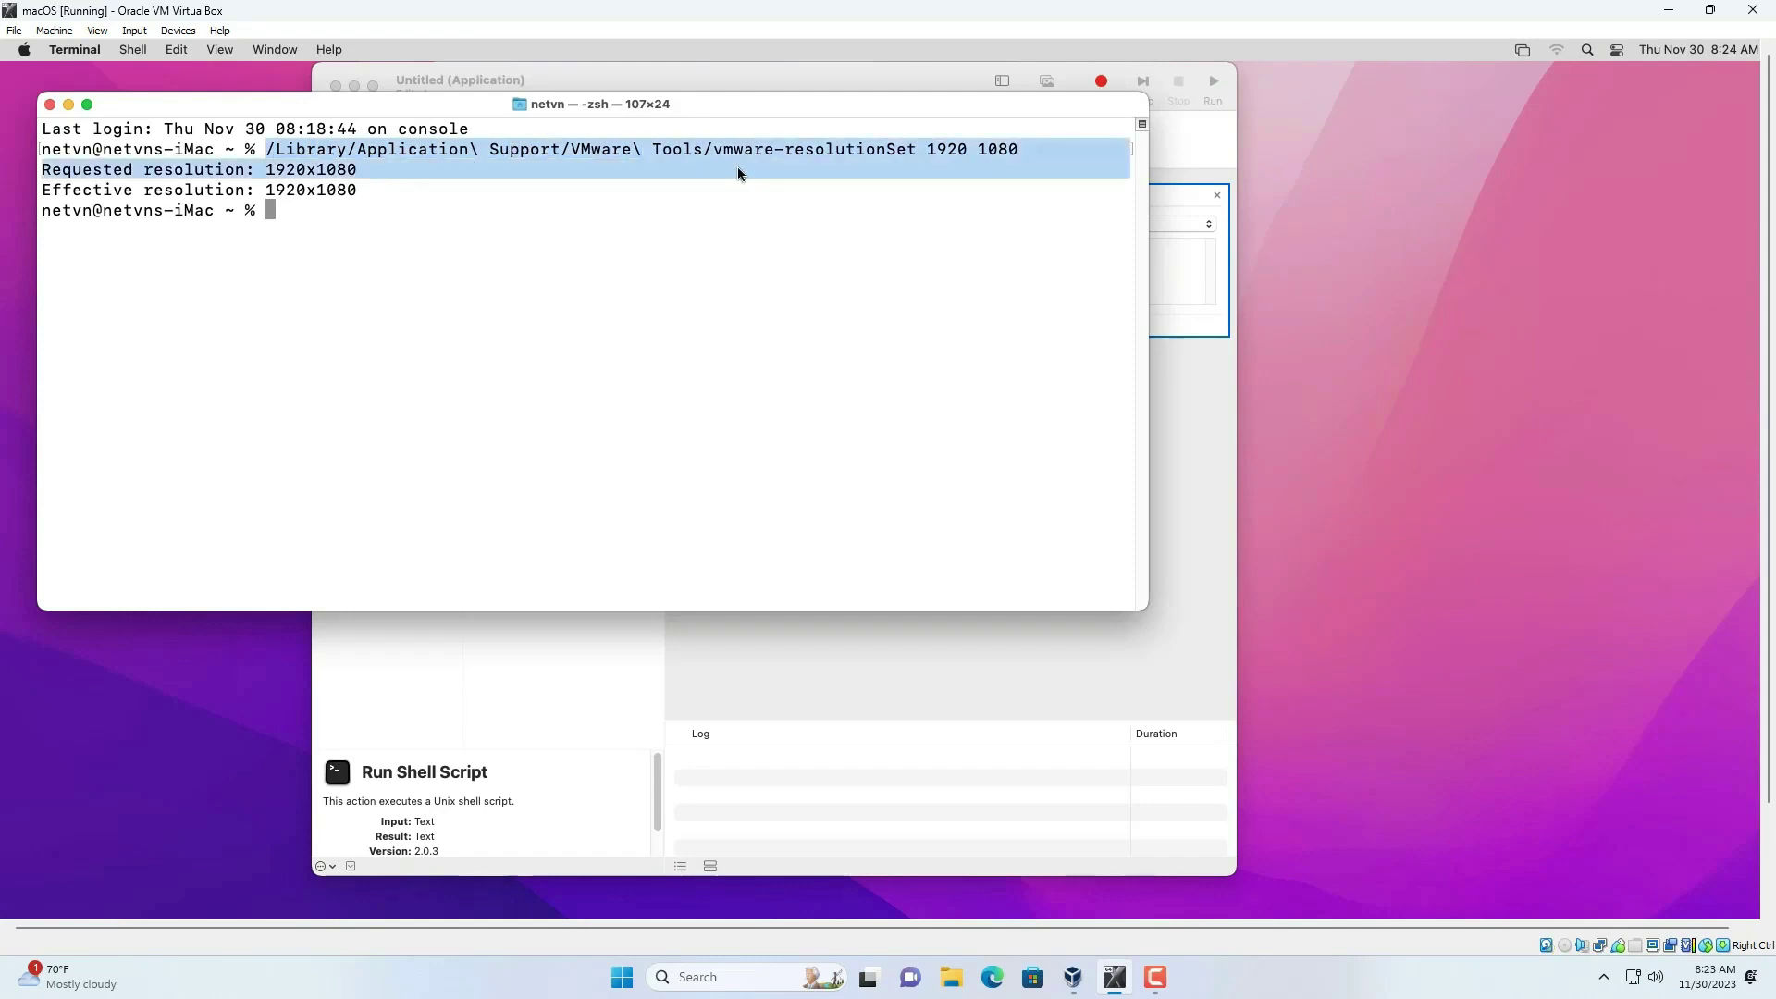
pyautogui.press('super+h')
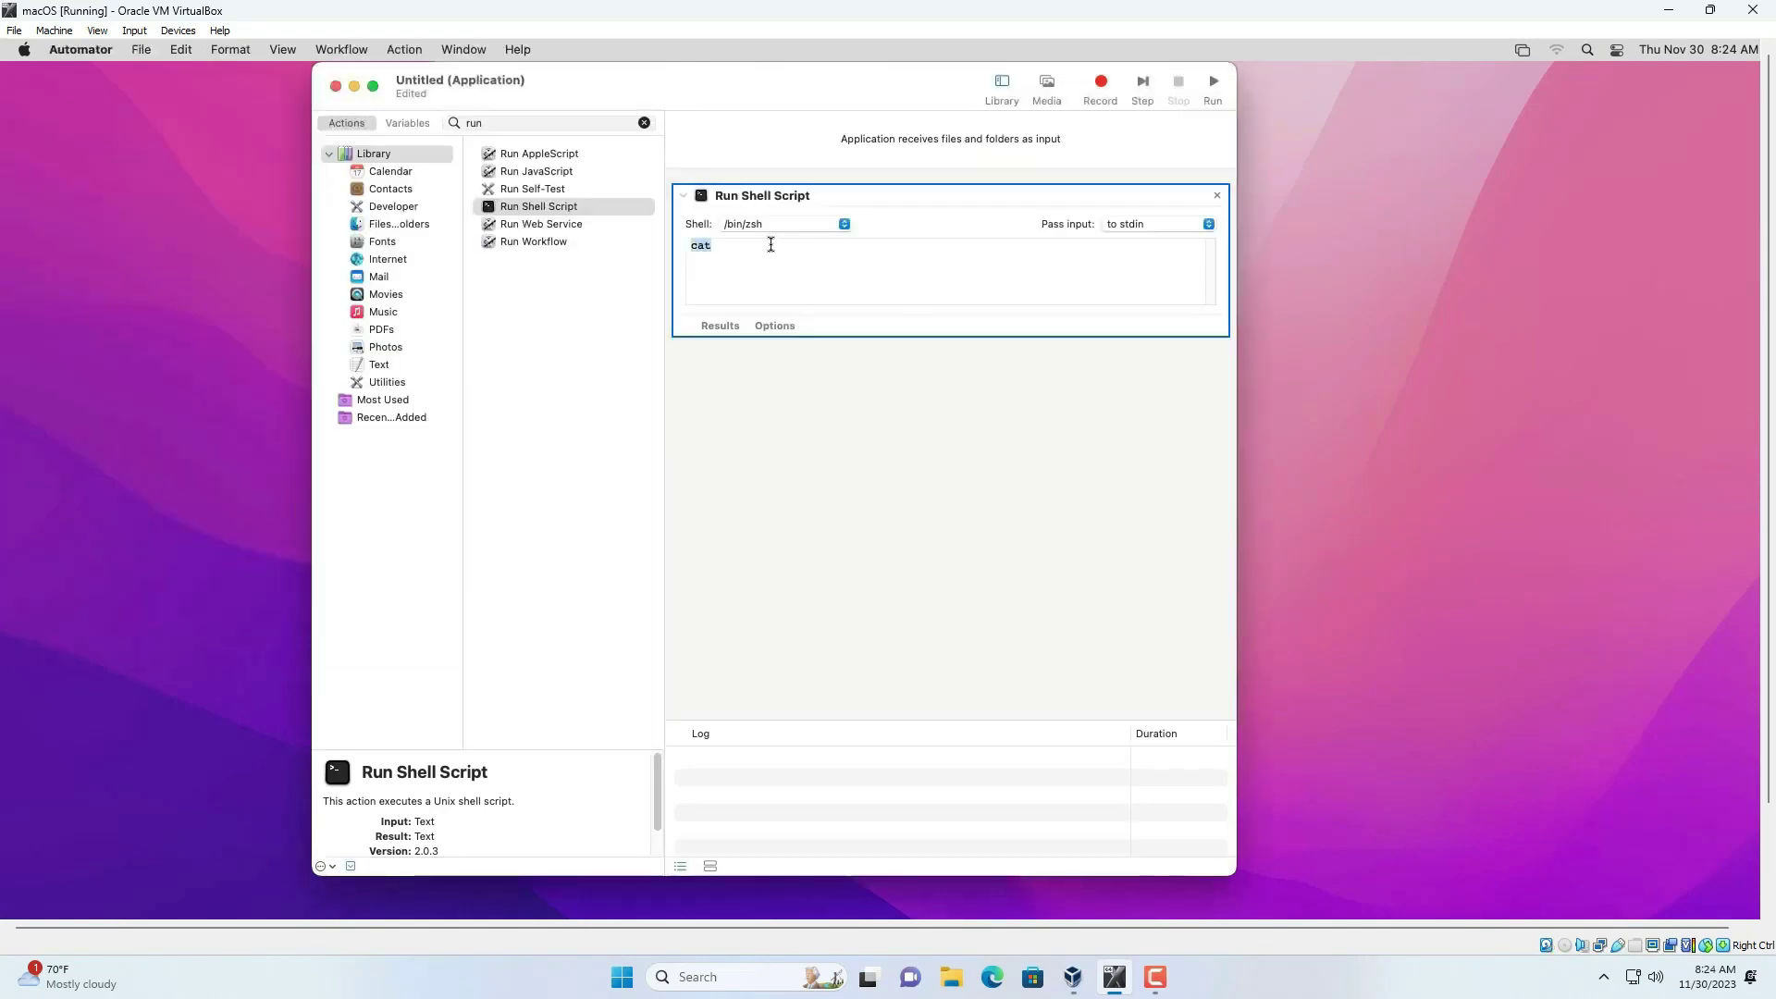
pyautogui.press('super+v')
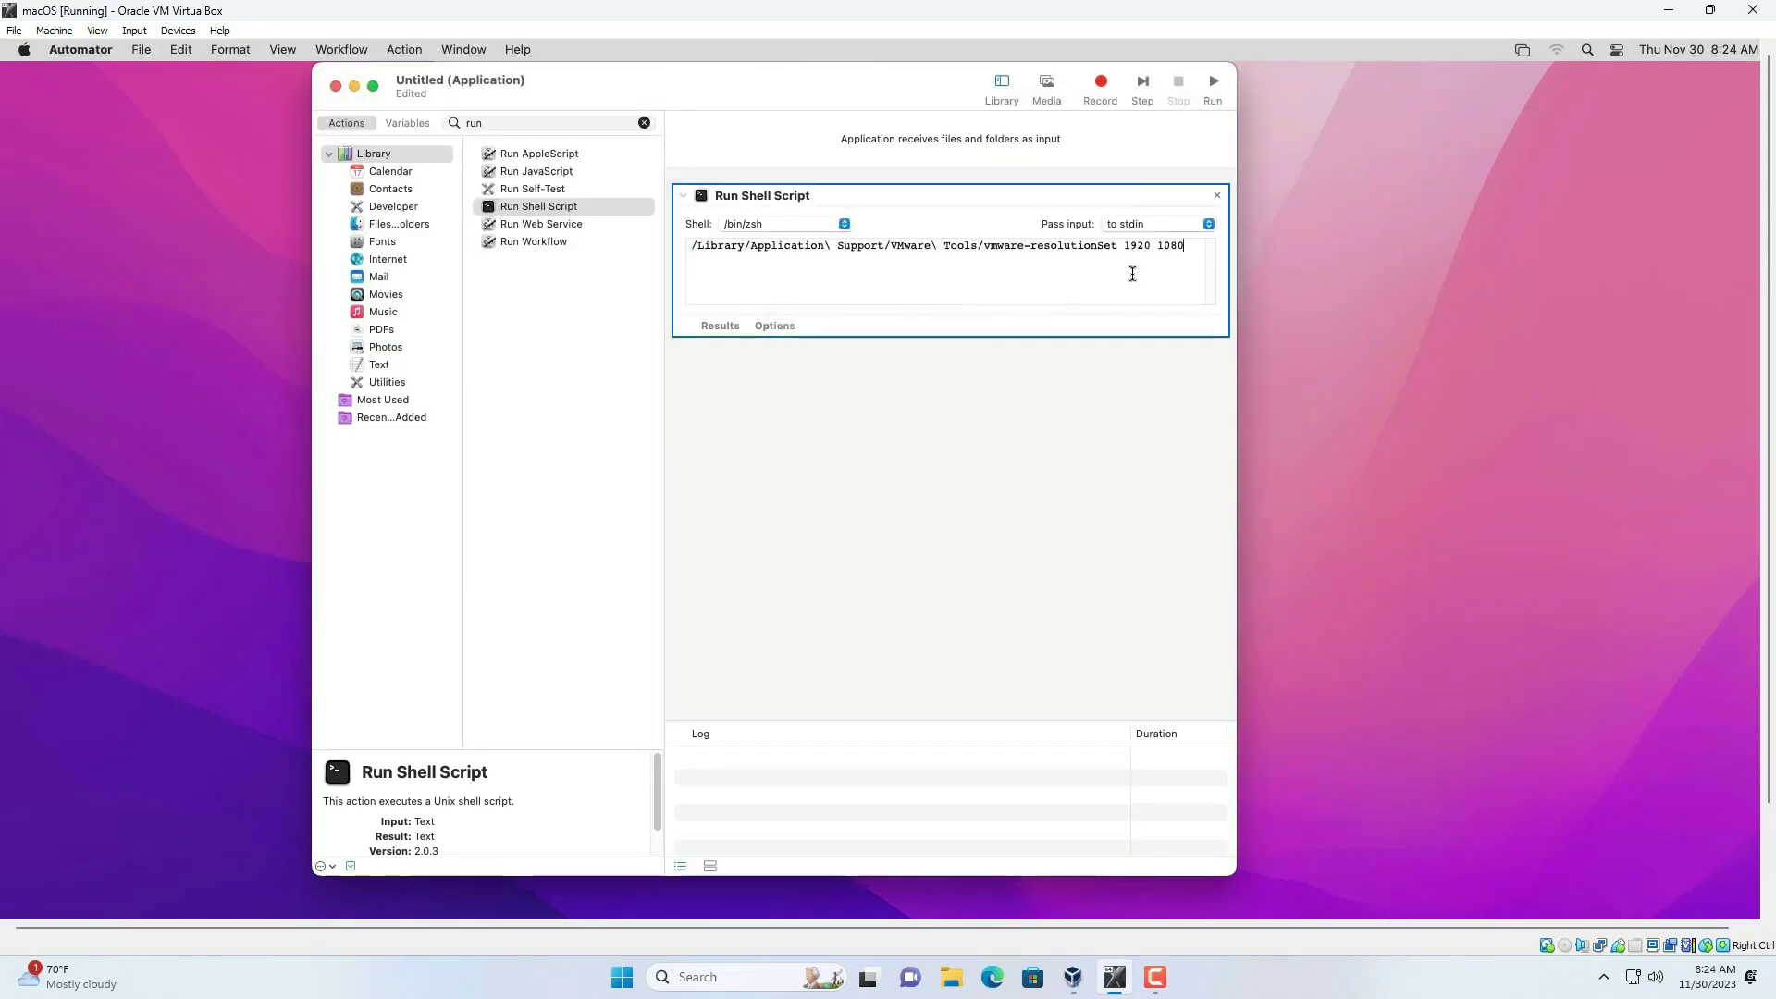
pyautogui.moveTo(1193, 246); pyautogui.dragTo(692, 242)
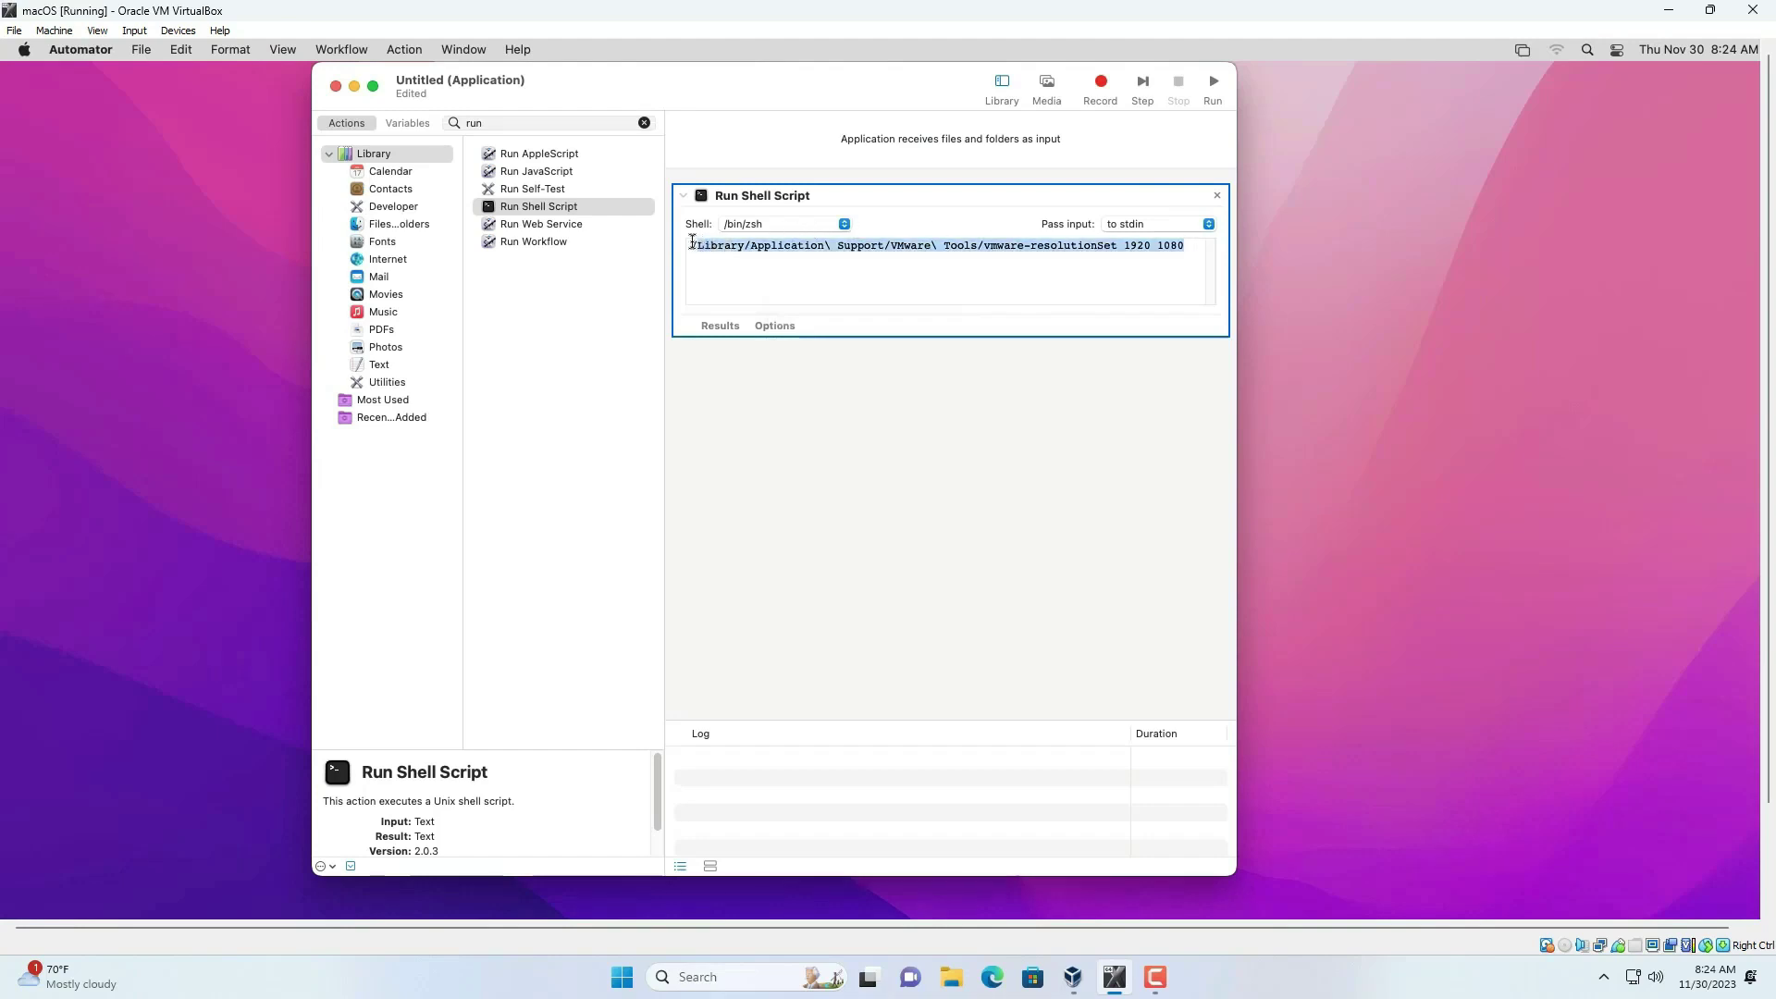
# - Save the workflow as 'Change Resolution' in Documents and close Automator
pyautogui.click(141, 51)
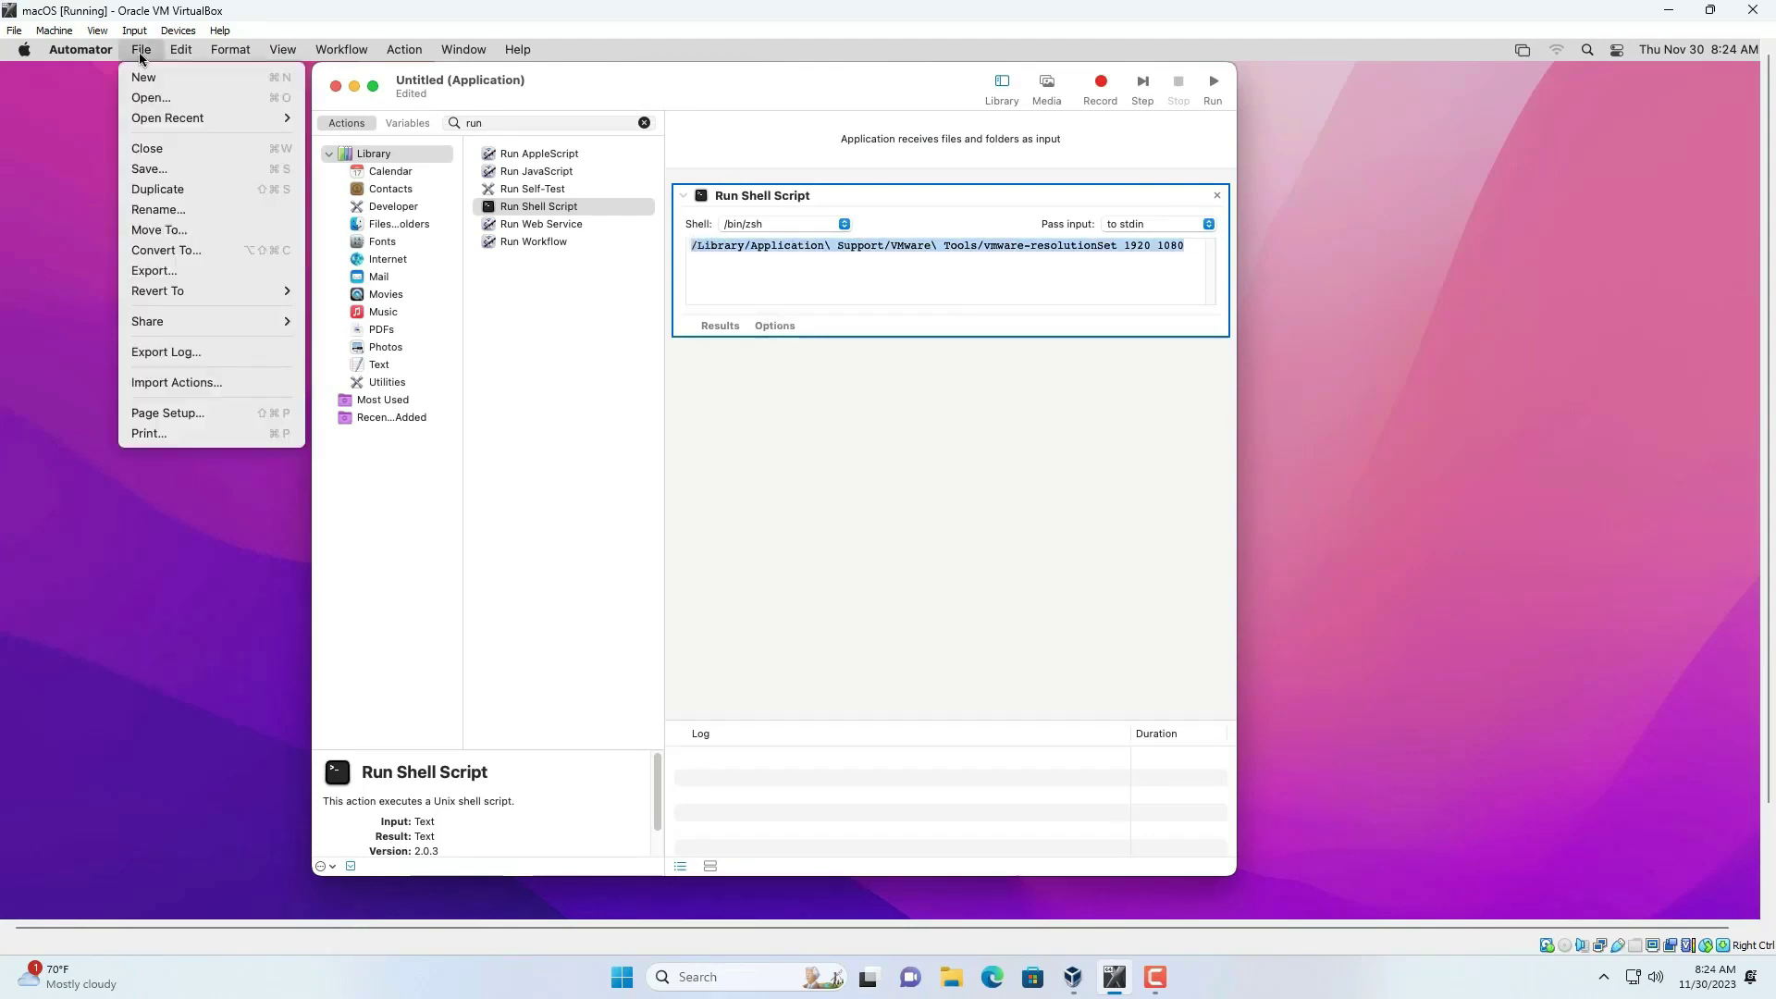
pyautogui.click(160, 169)
pyautogui.write('Change Resolution')
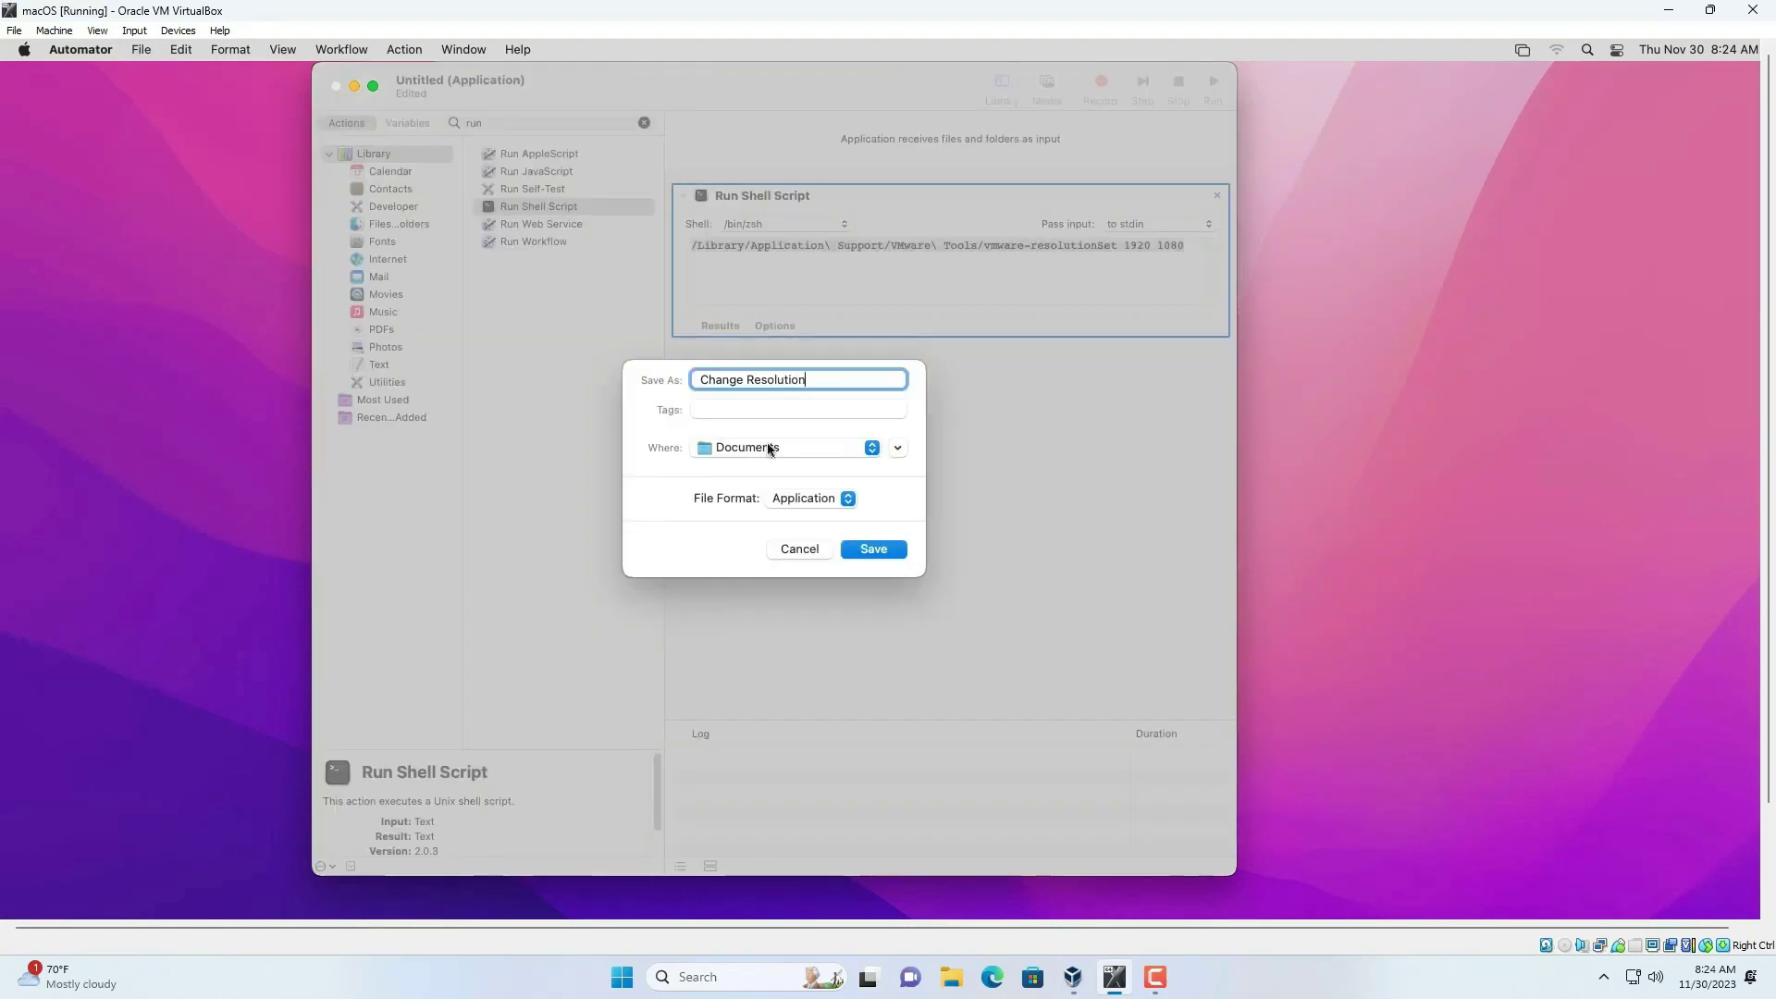
pyautogui.click(874, 550)
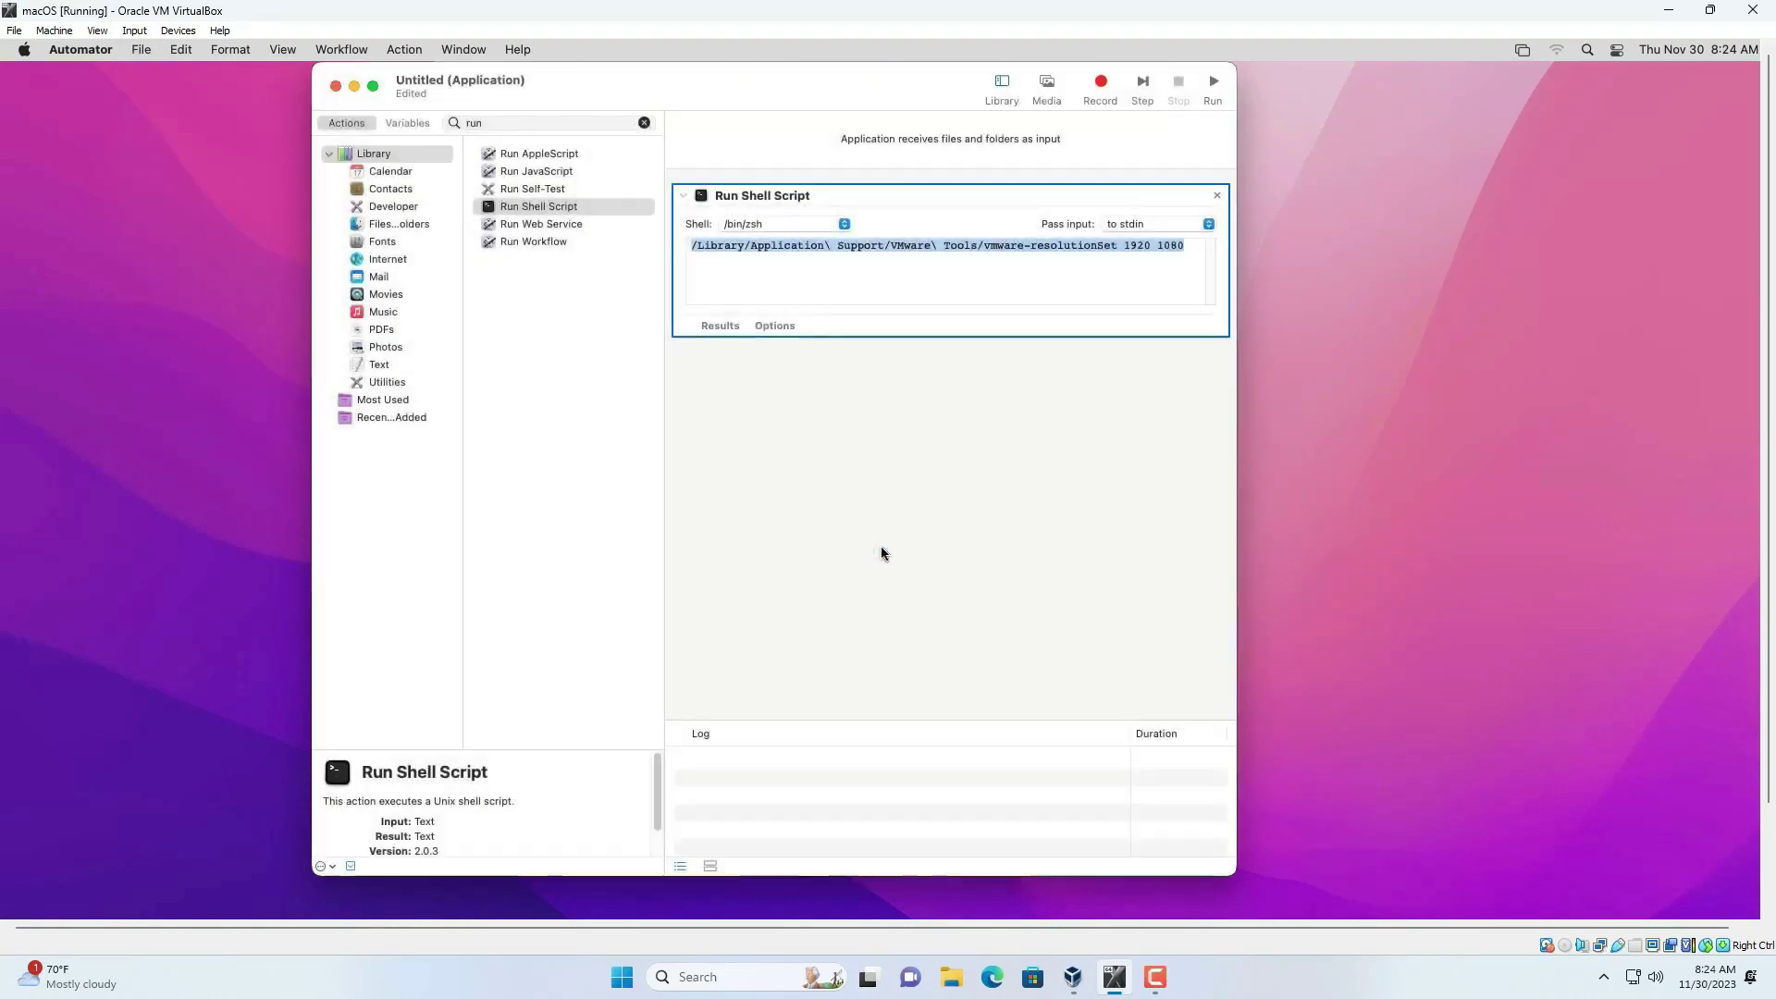
pyautogui.click(335, 86)
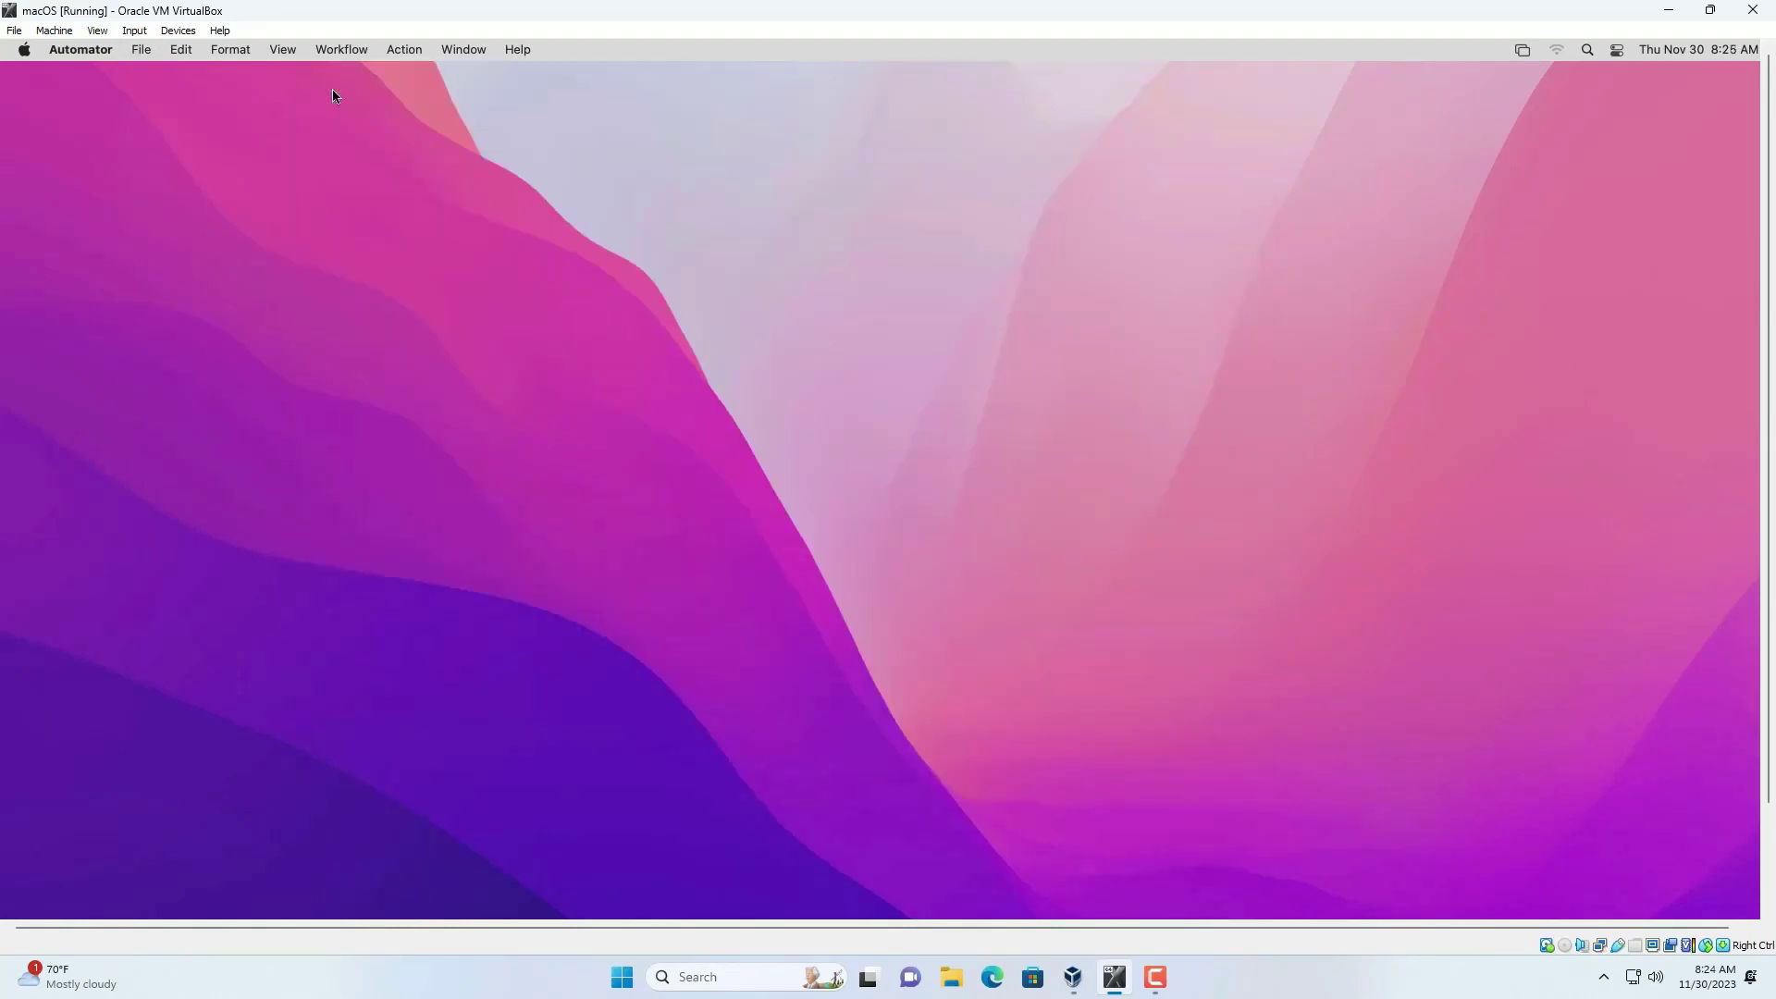
# - Open System Preferences from the Apple menu
pyautogui.click(25, 51)
pyautogui.click(45, 107)
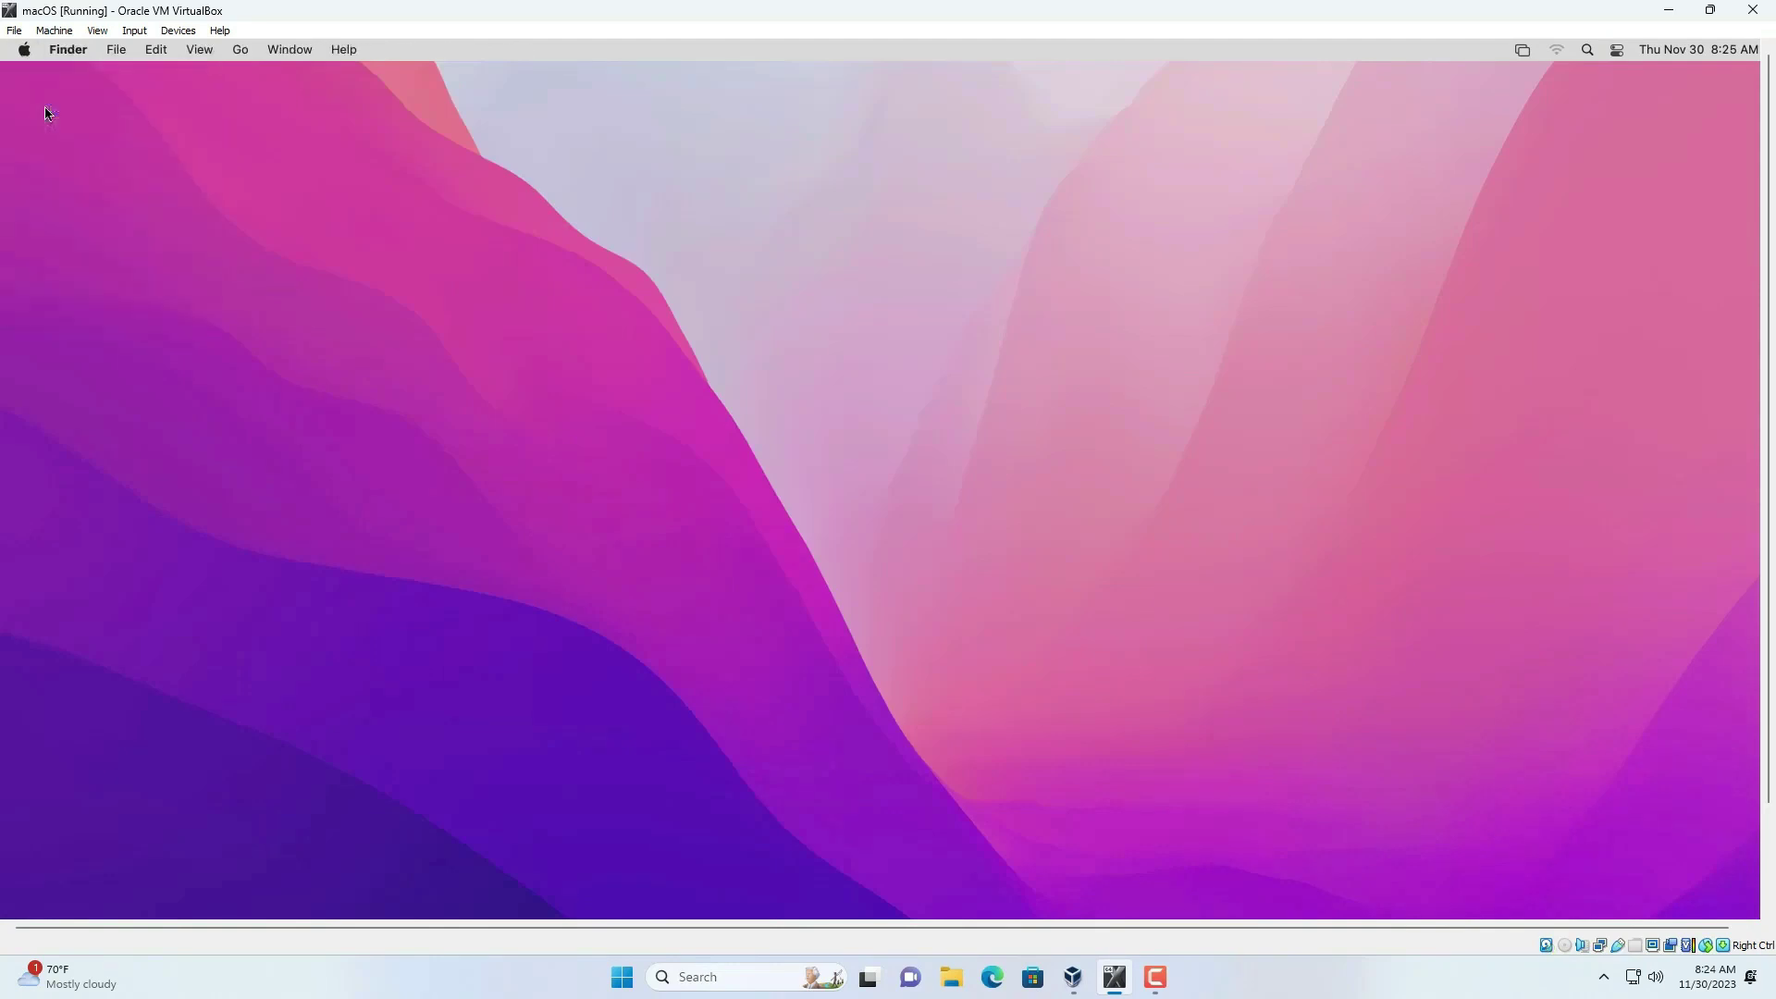